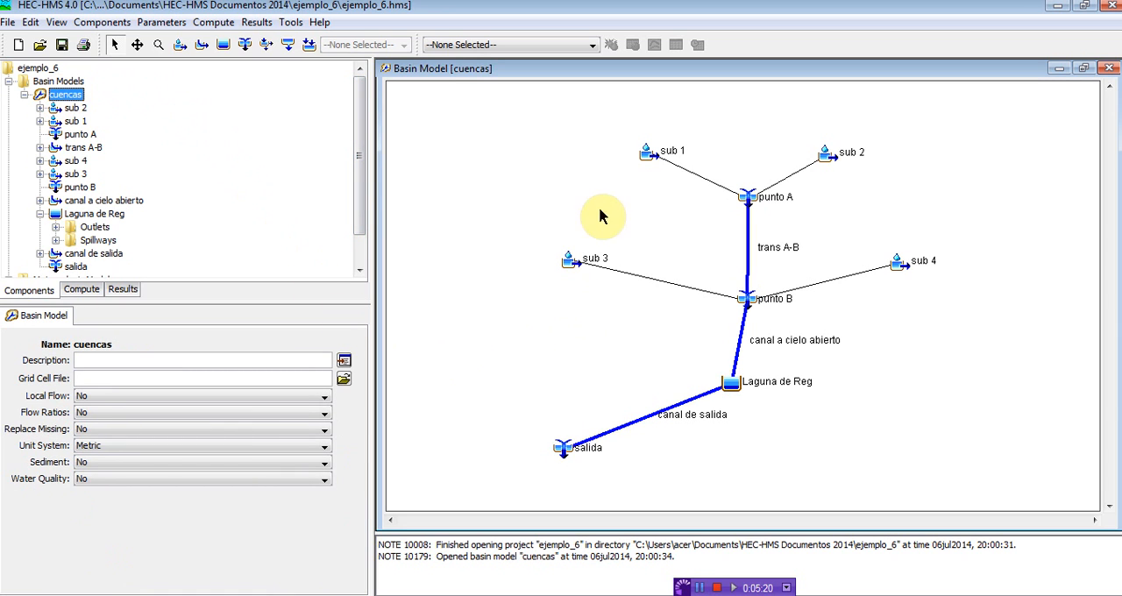
Step: Reposition the sub 1 and sub 2 subbasins and the punto A junction slightly on the basin map
drag(649, 158, 654, 152)
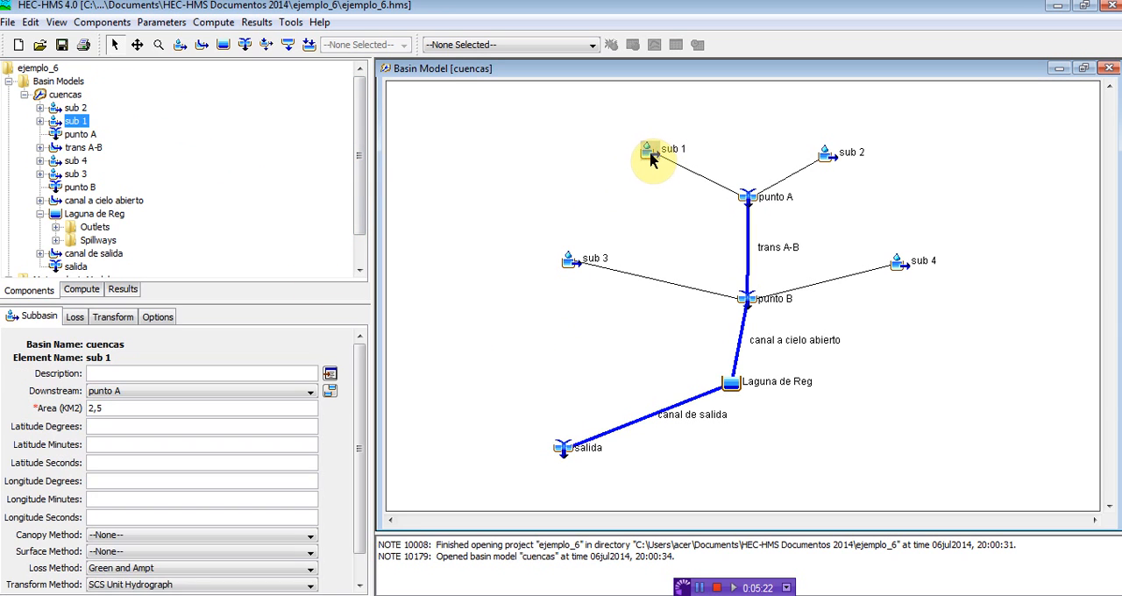
drag(827, 154, 825, 143)
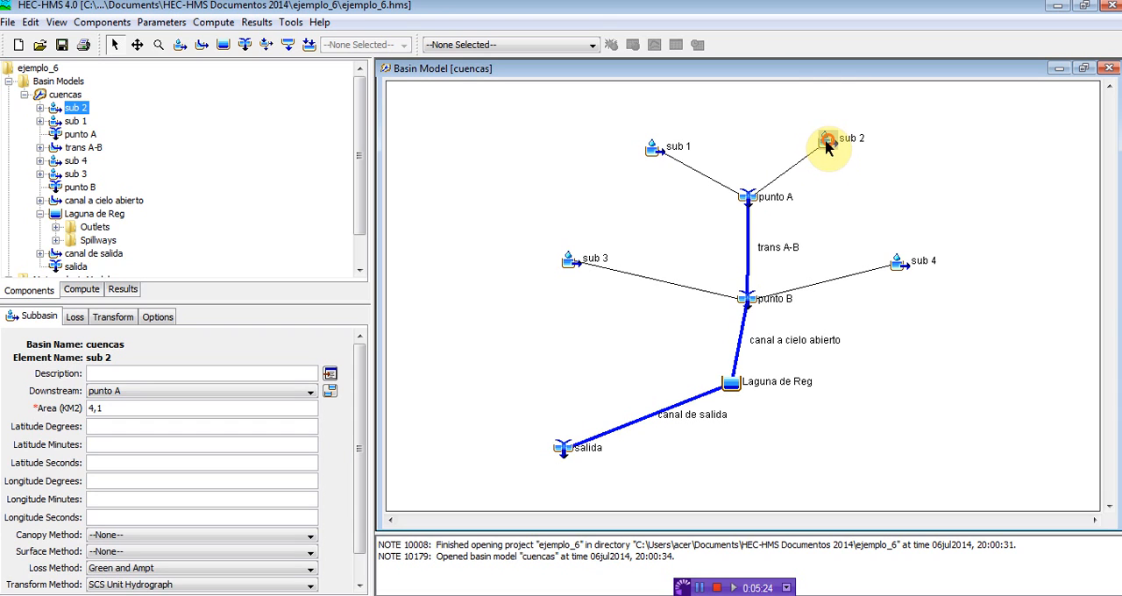
drag(747, 195, 747, 198)
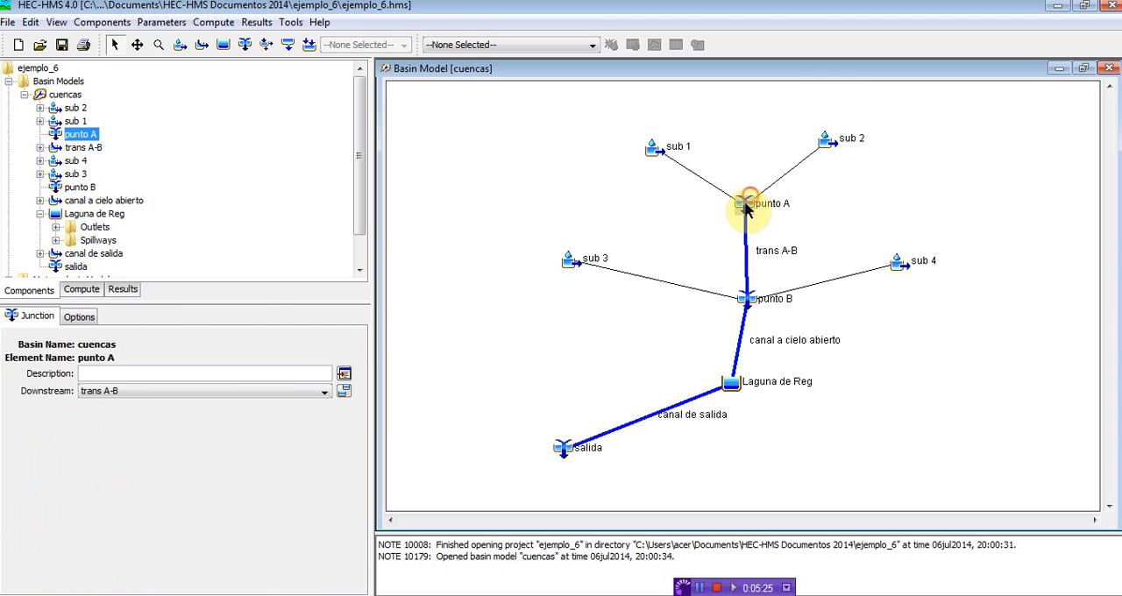
Step: Examine the Muskingum K and X routing parameters of the trans A-B reach
click(741, 265)
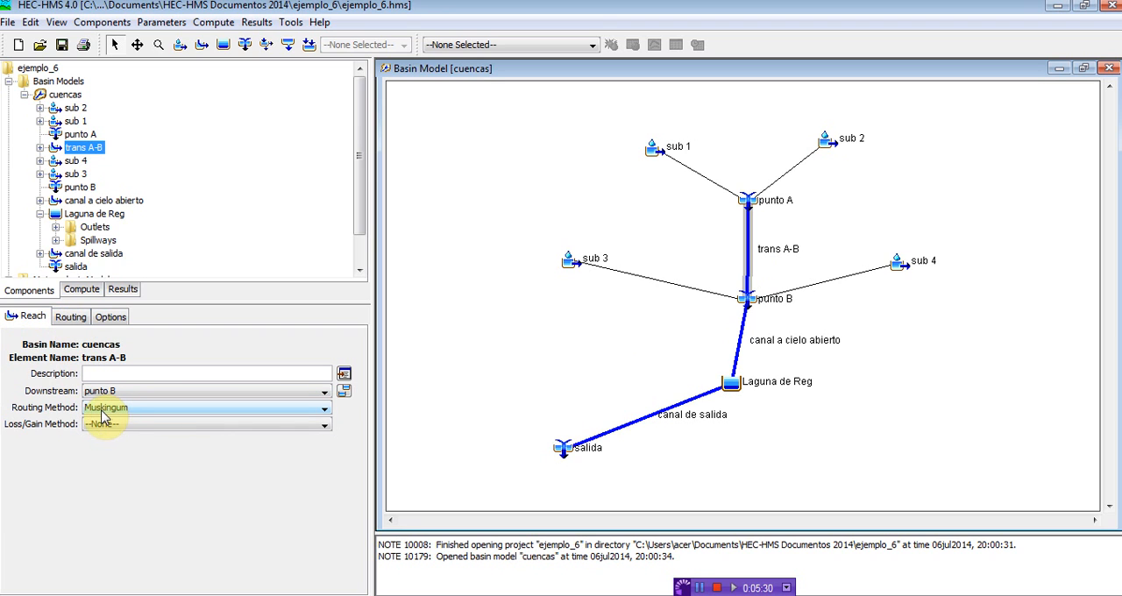
click(70, 316)
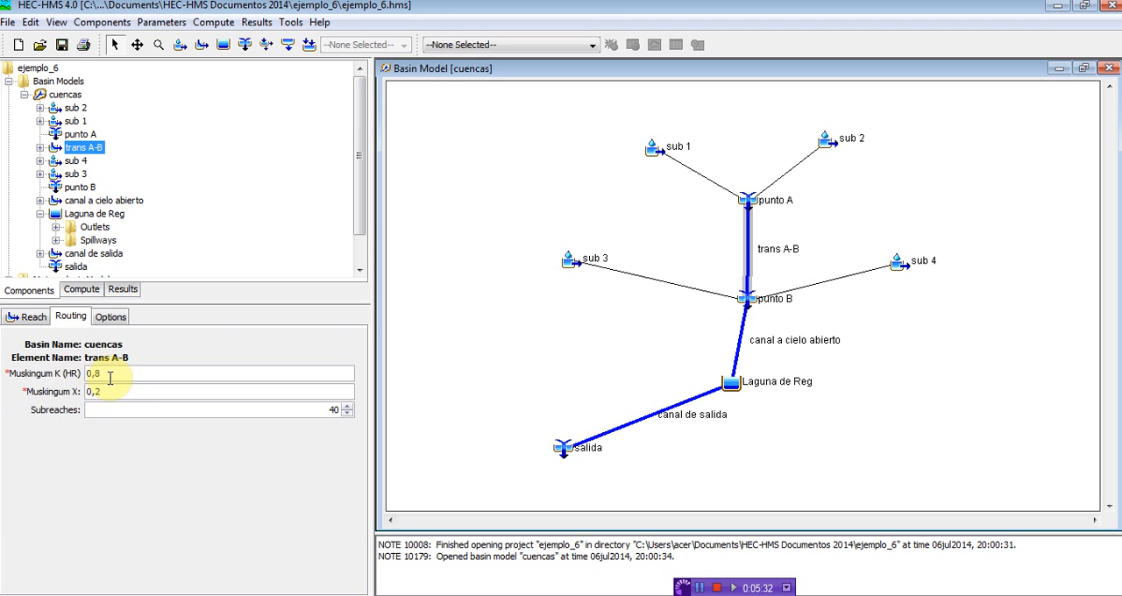
drag(109, 376, 77, 373)
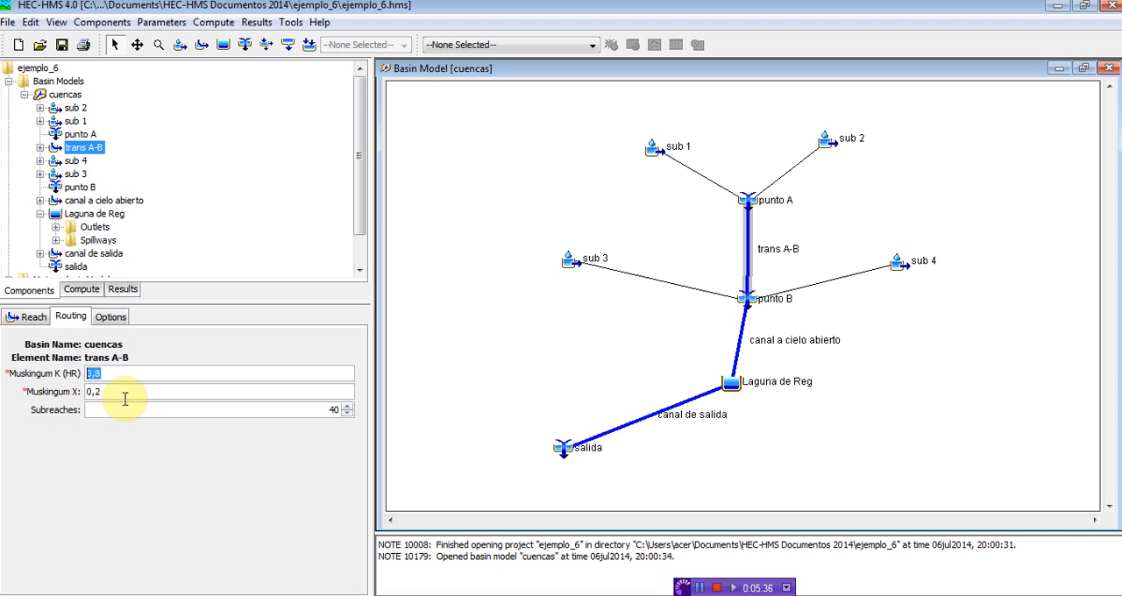
mouse_move(116, 394)
mouse_down()
mouse_move(84, 392)
mouse_move(85, 374)
mouse_up()
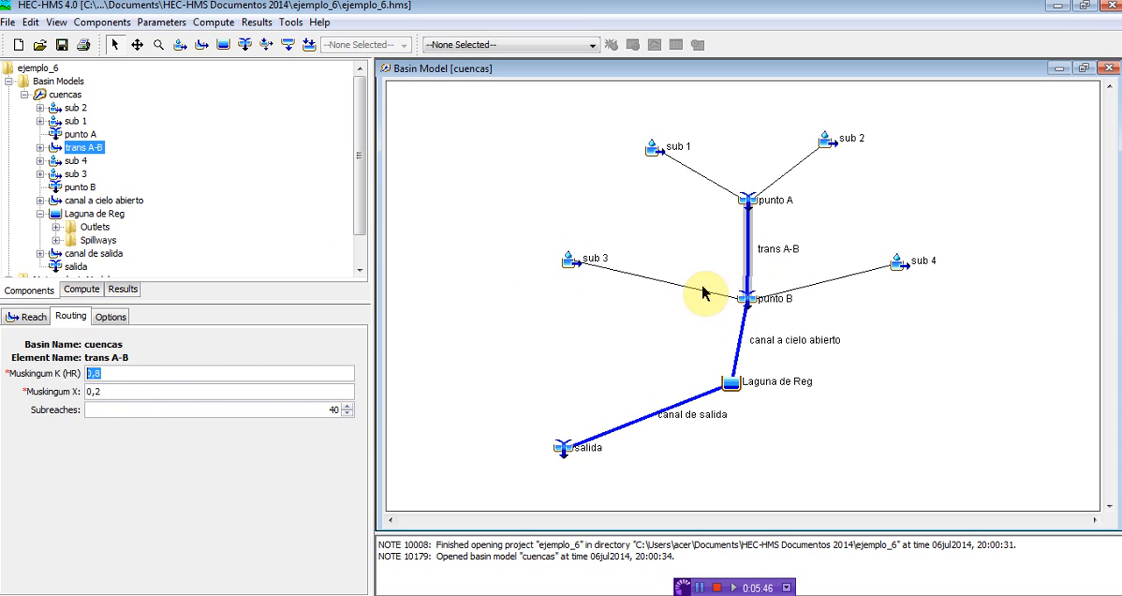
Step: Move the sub 3 and sub 4 subbasins closer to punto B, and shift that junction slightly down on the basin map
drag(566, 270, 627, 280)
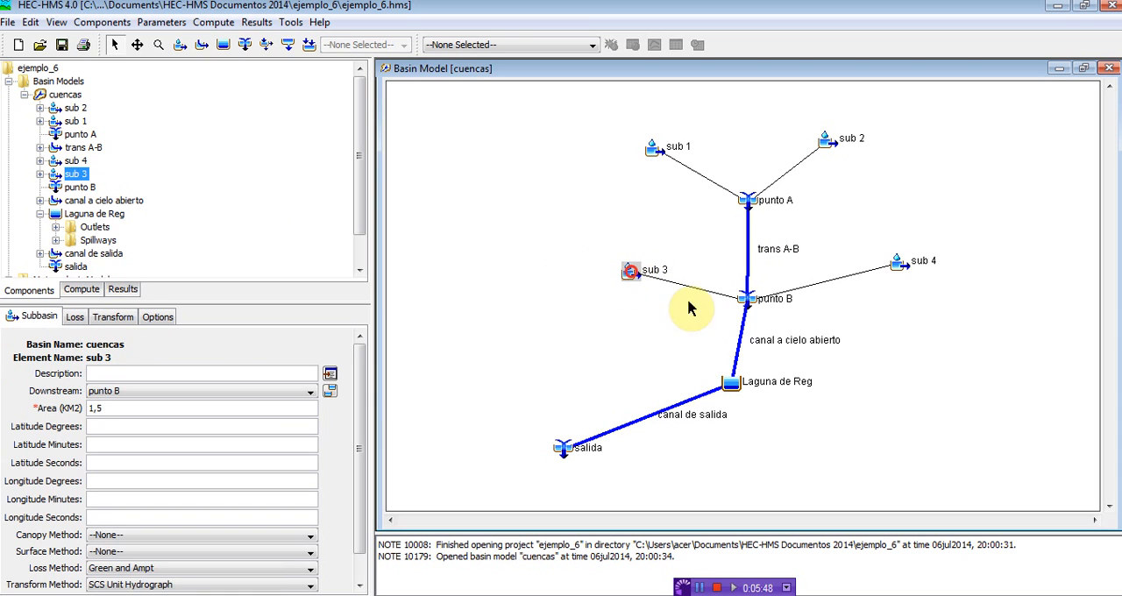
click(747, 306)
drag(887, 259, 864, 263)
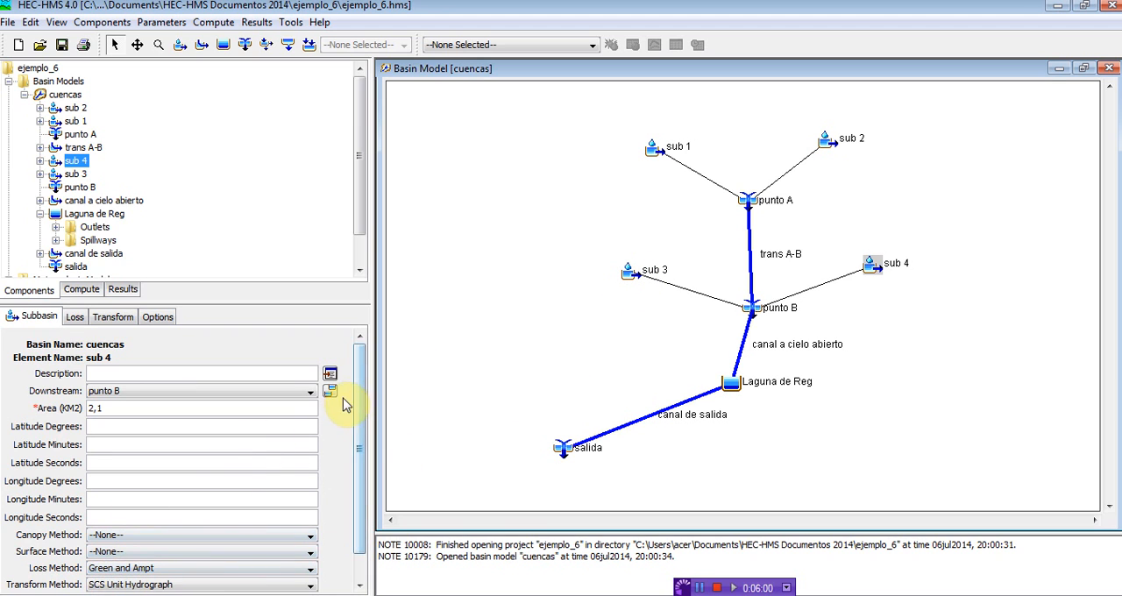
Step: Examine the Green and Ampt loss parameters of sub 1, including initial content, saturated content and suction
mouse_move(277, 595)
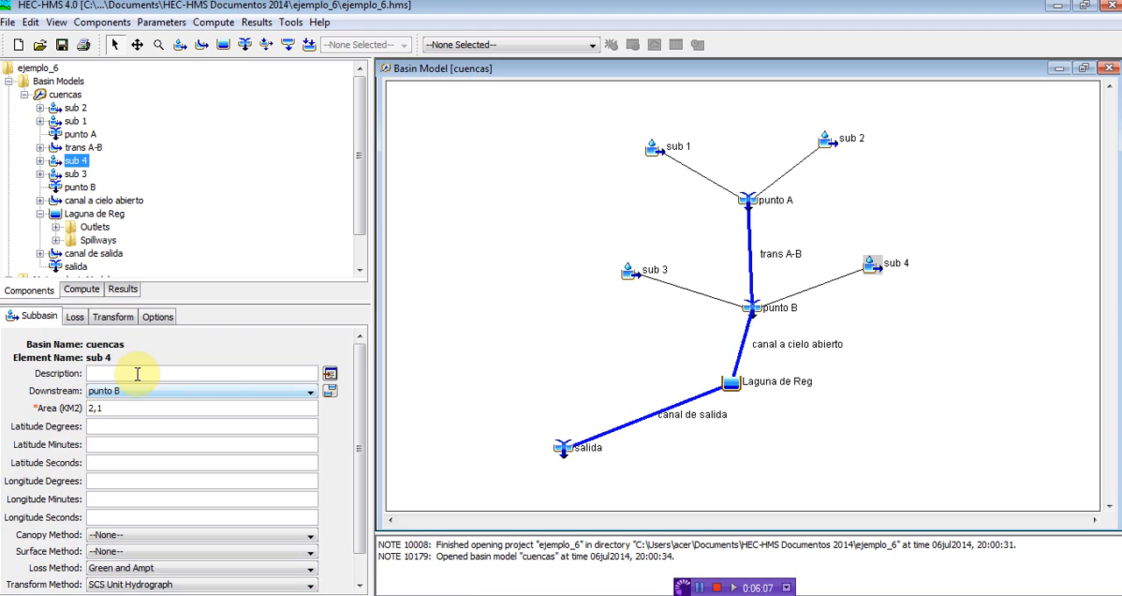
click(654, 150)
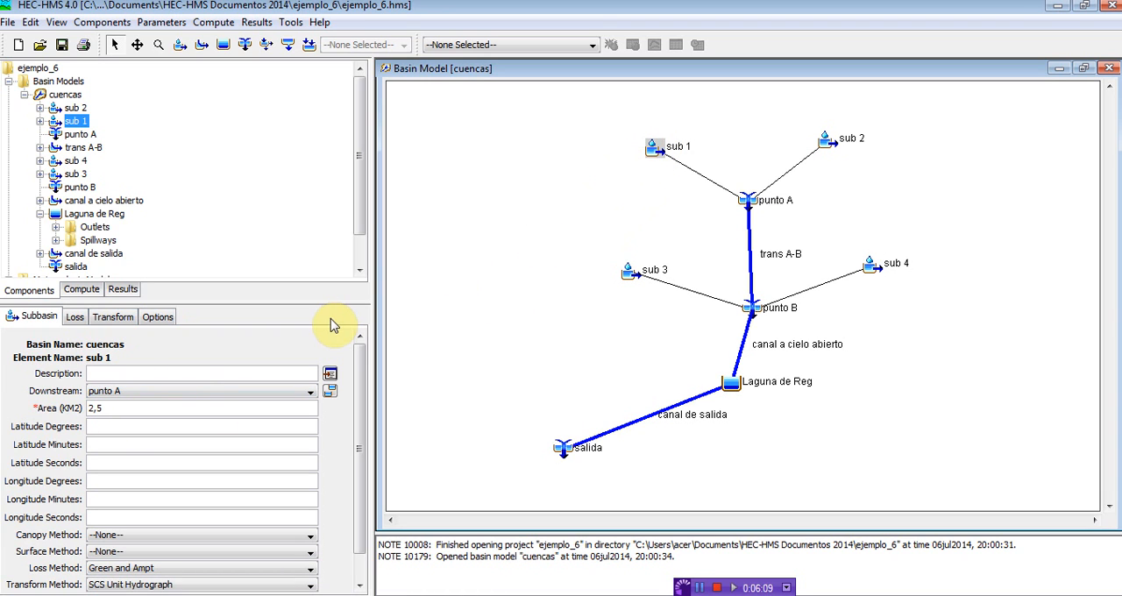
click(74, 316)
drag(125, 373, 104, 374)
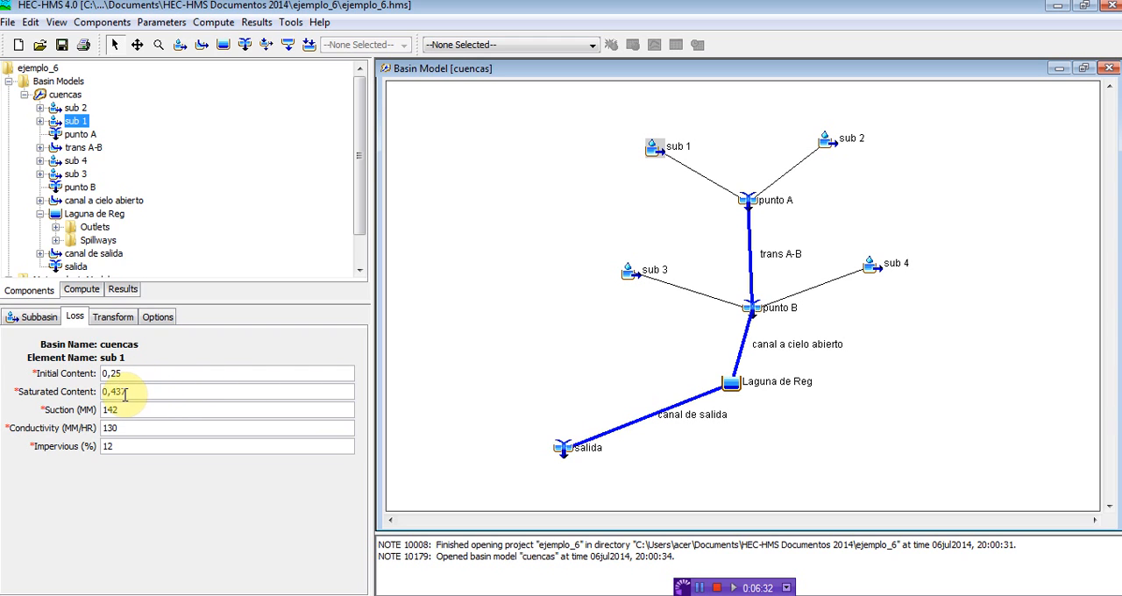
double_click(128, 391)
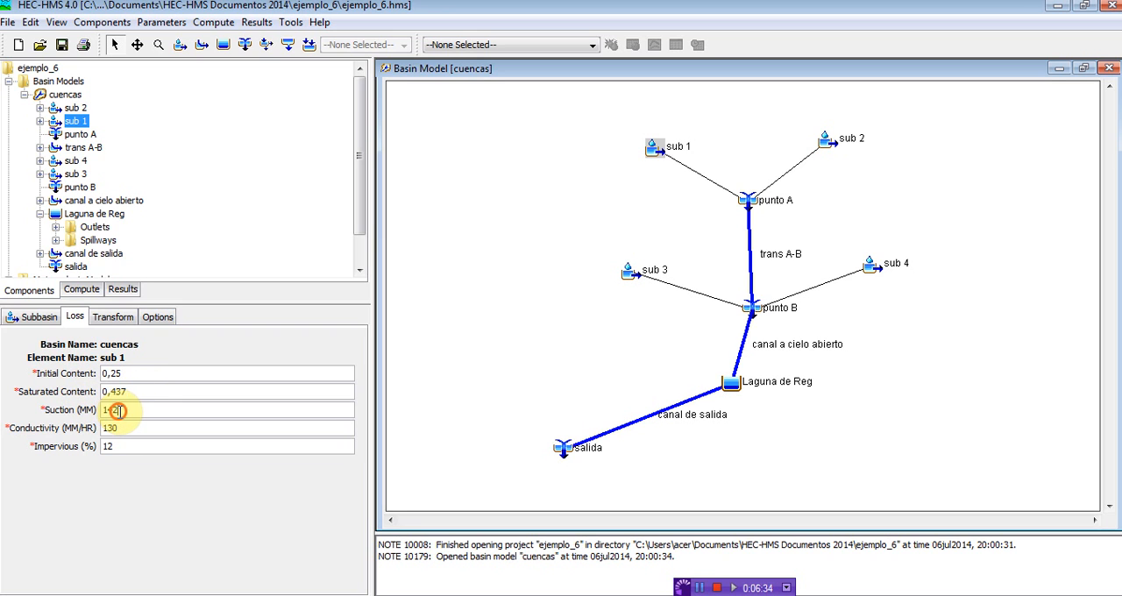
double_click(118, 411)
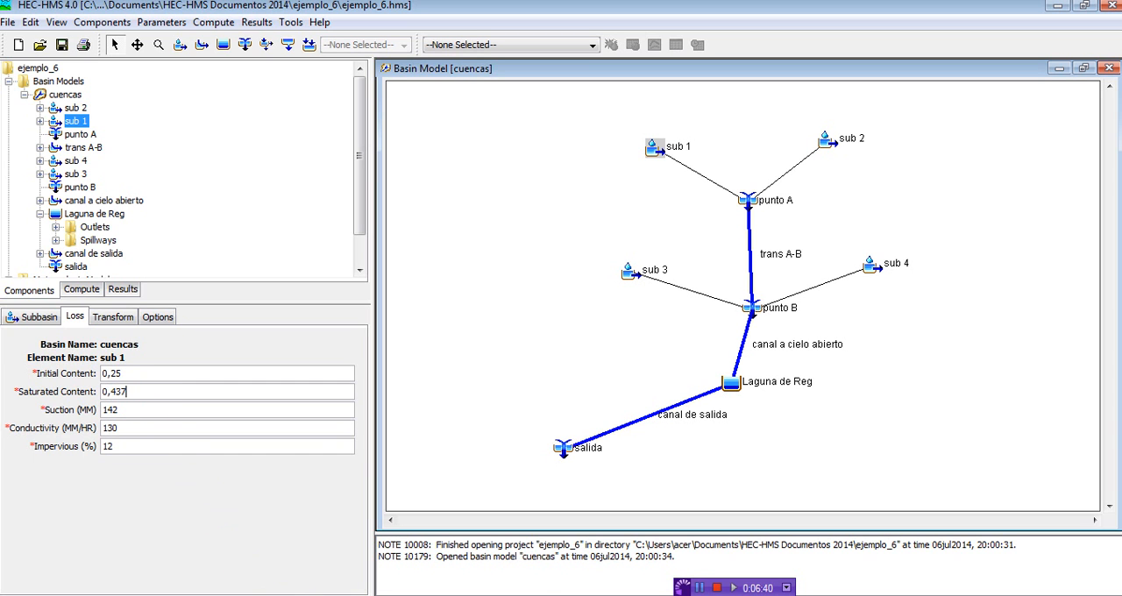
Step: Locate the Technical Reference Manual in the HEC-HMS help and switch to its open copy in Adobe Acrobat
click(263, 584)
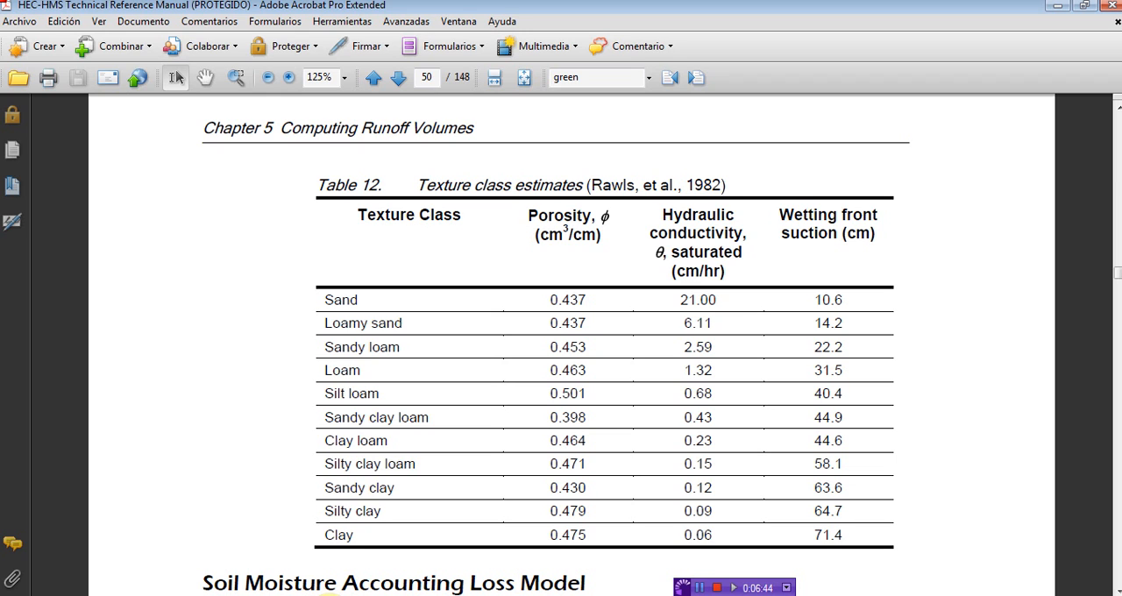
click(330, 595)
click(319, 25)
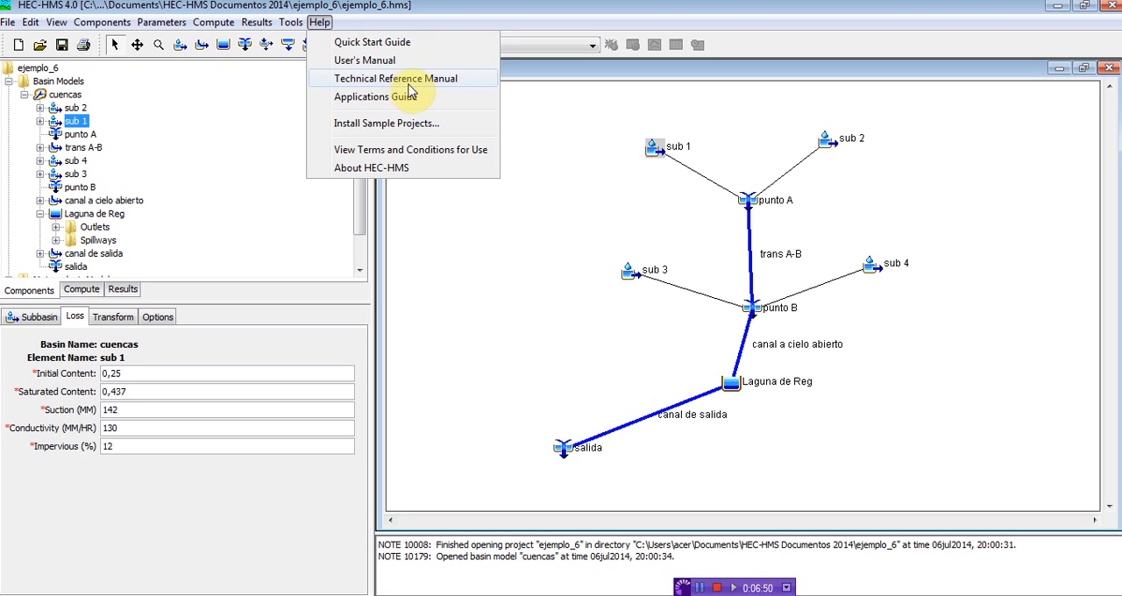
click(335, 595)
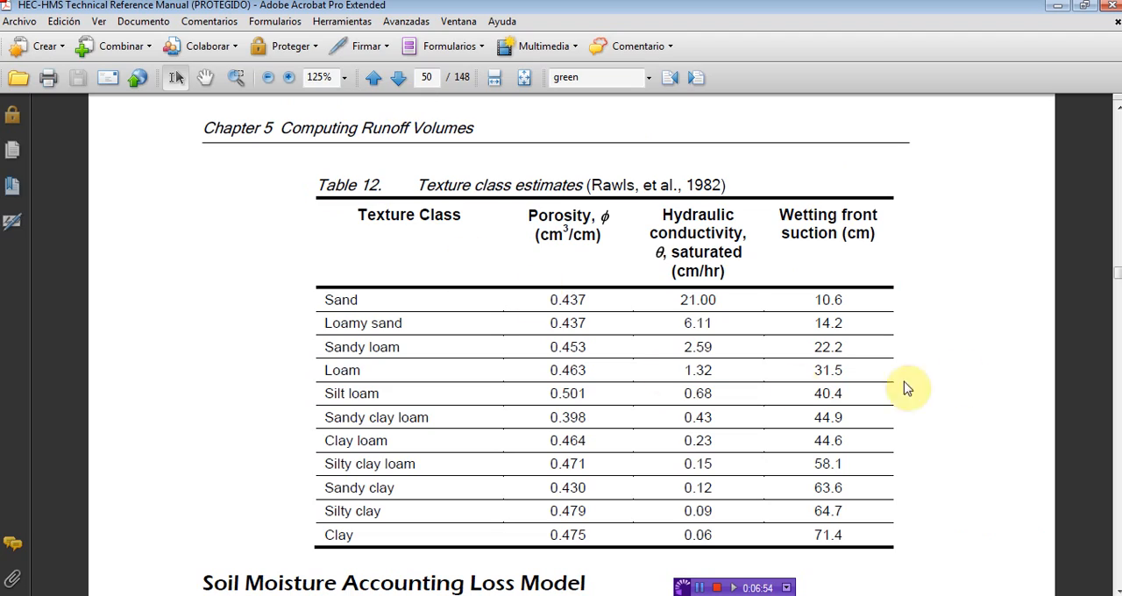
Step: Examine the porosity and wetting front suction columns, with their units, in Table 12 of texture class estimates
scroll(783, 469, down, 15)
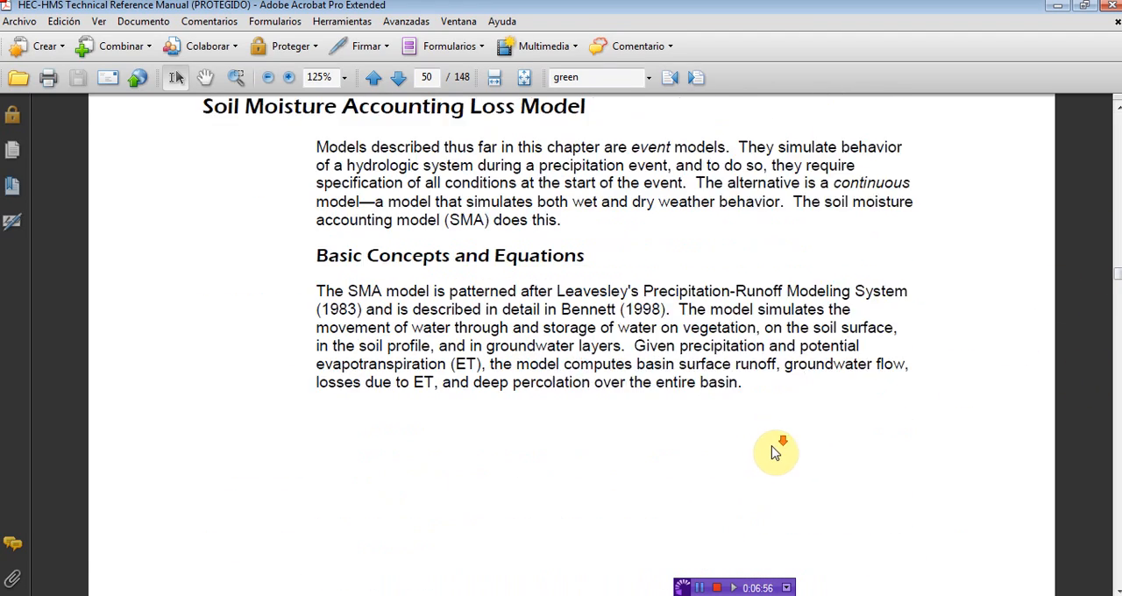
scroll(218, 401, up, 10)
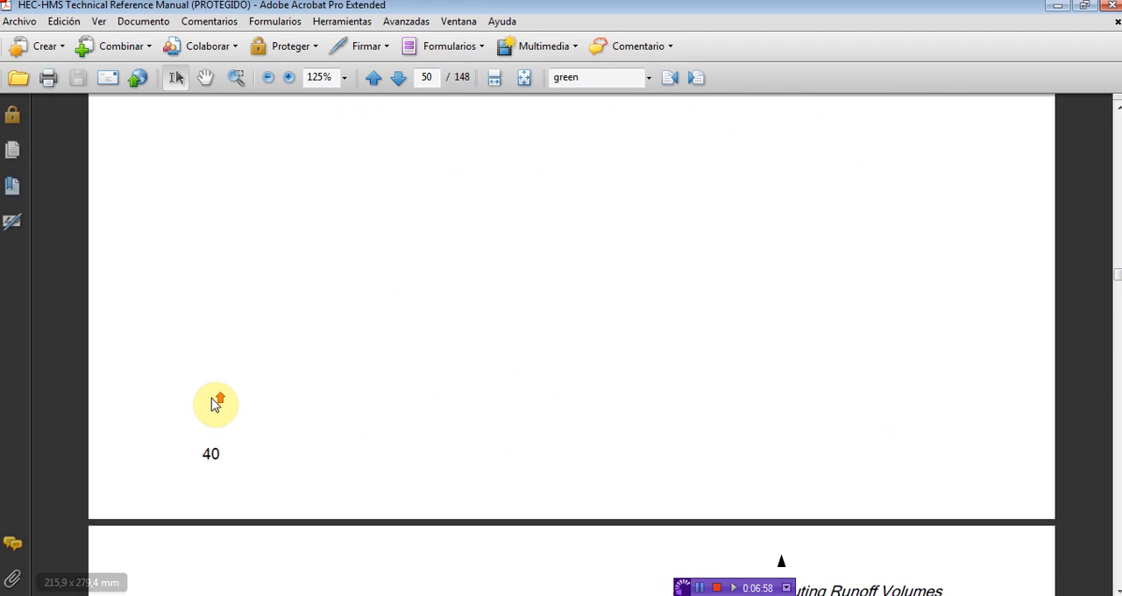
scroll(215, 399, up, 5)
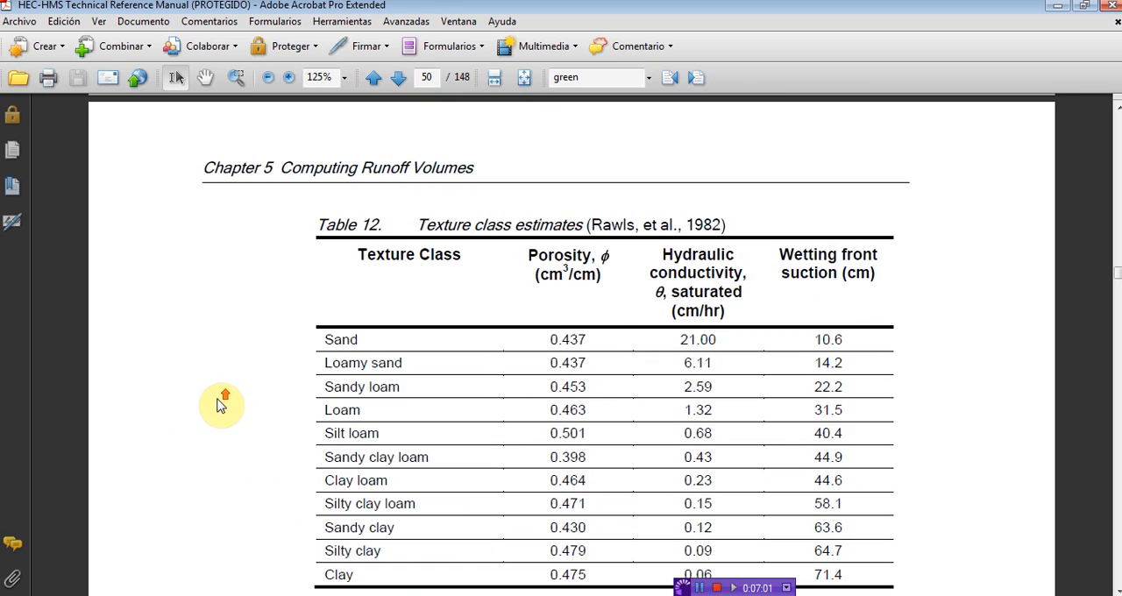
scroll(235, 422, down, 1)
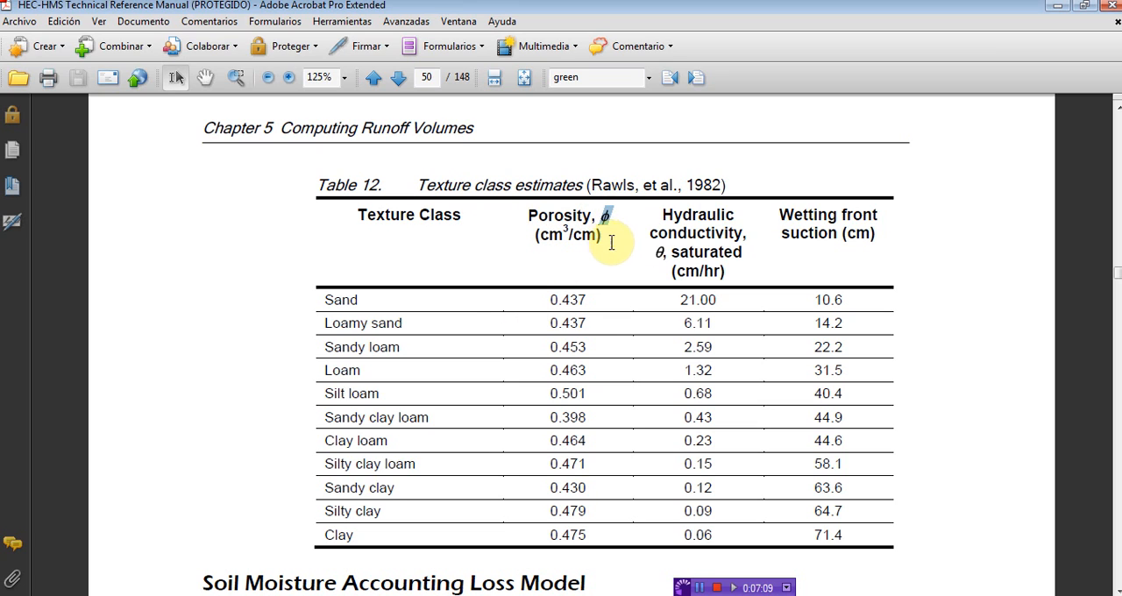
click(786, 234)
drag(790, 235, 872, 234)
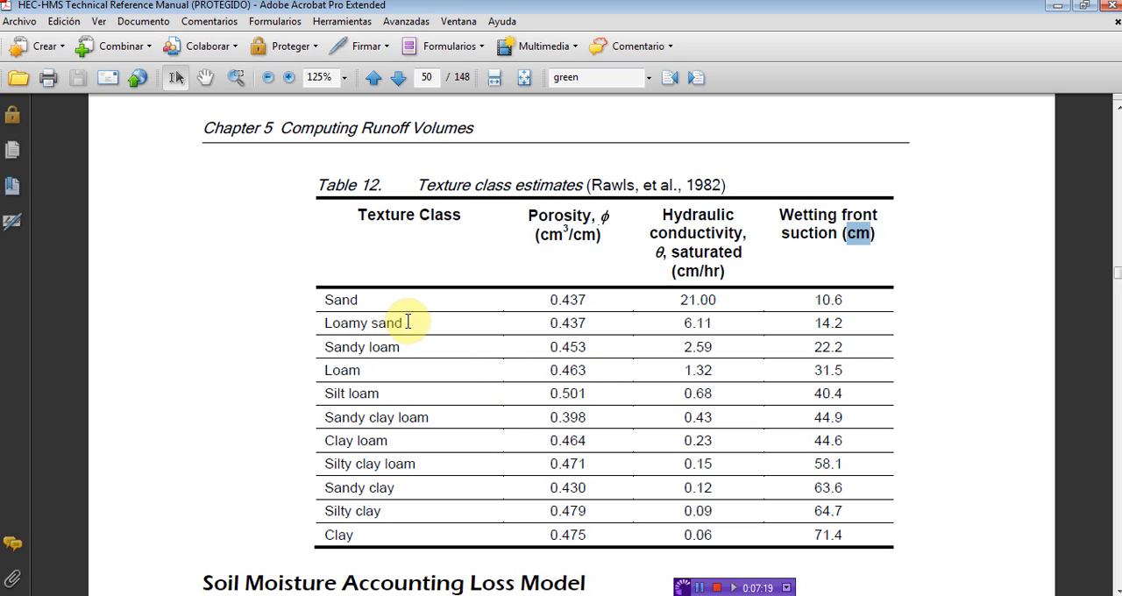
Step: Check the soil type of subbasin I in the Example 6 table of the Word manual, and return to the Acrobat reference
click(221, 595)
scroll(463, 375, up, 3)
scroll(463, 375, up, 3)
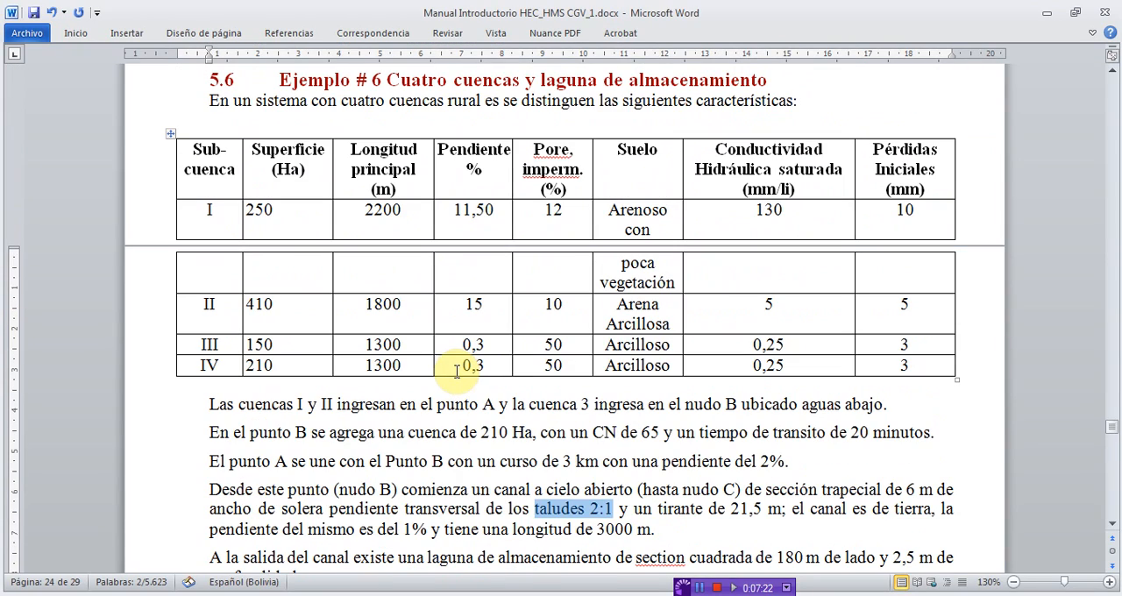
drag(609, 209, 653, 285)
click(1046, 16)
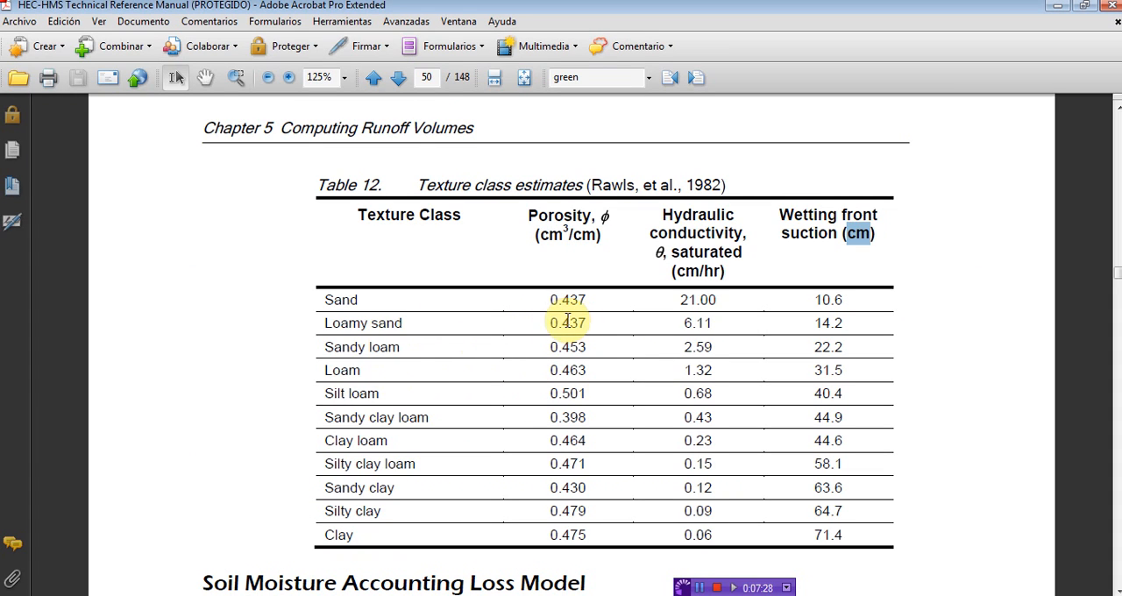
Step: Look up the loamy sand porosity and wetting front suction in Table 12, and compare them with sub 1's loss parameters in HEC-HMS
drag(549, 324, 594, 325)
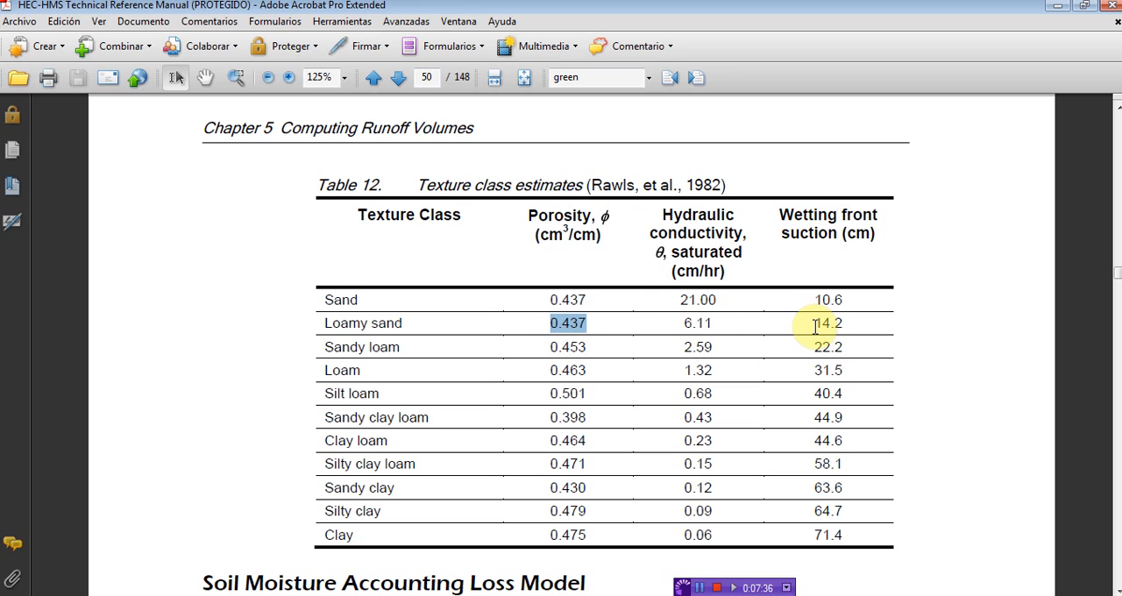
drag(814, 323, 847, 329)
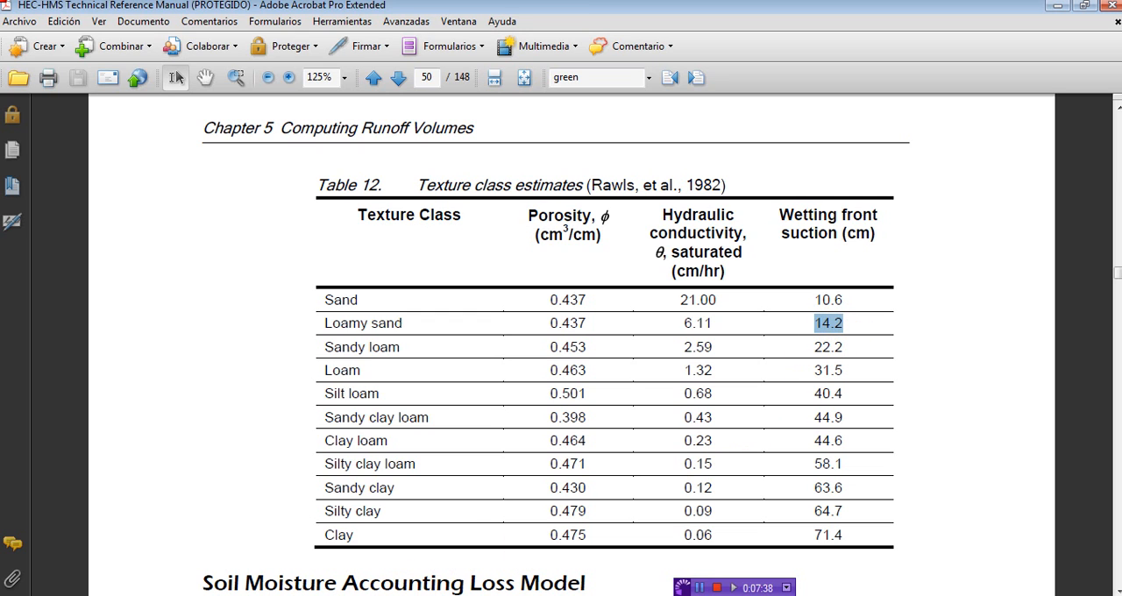
key(alt+Tab)
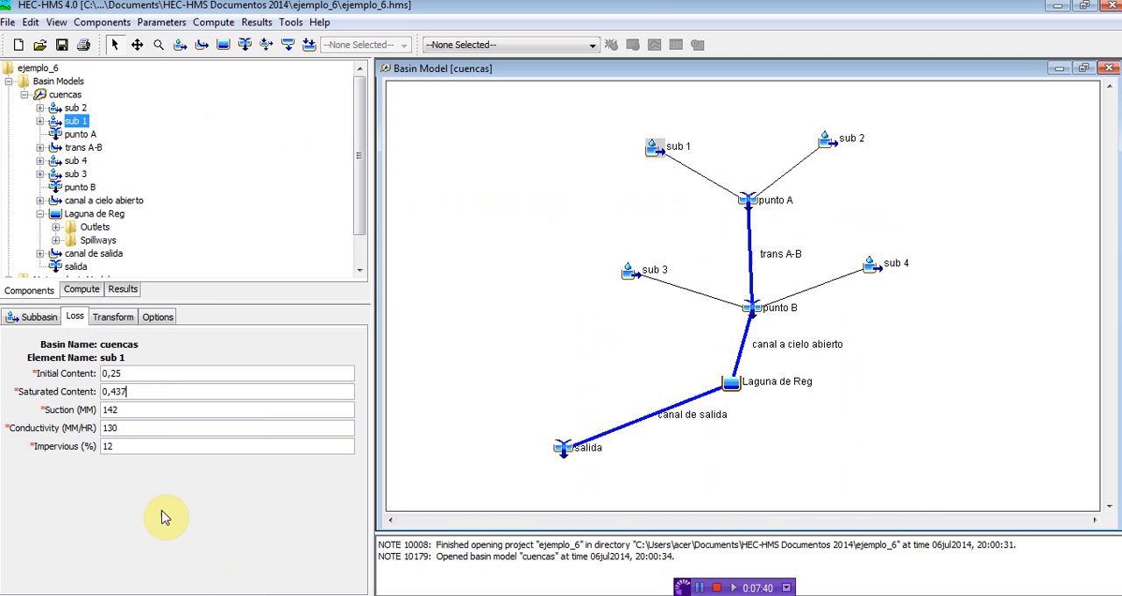
drag(129, 391, 87, 392)
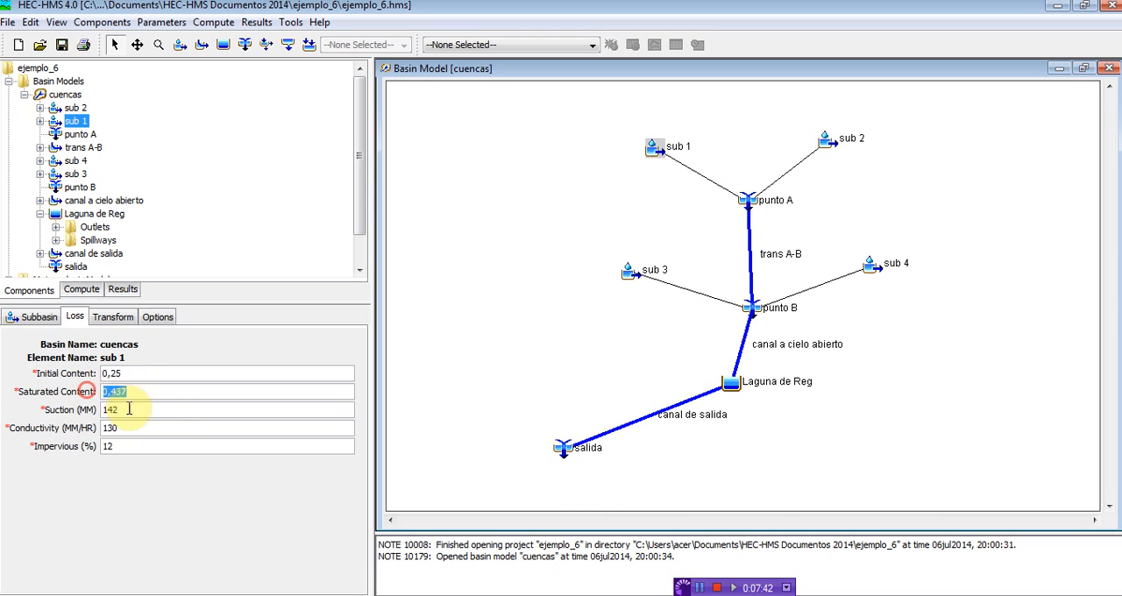
click(165, 396)
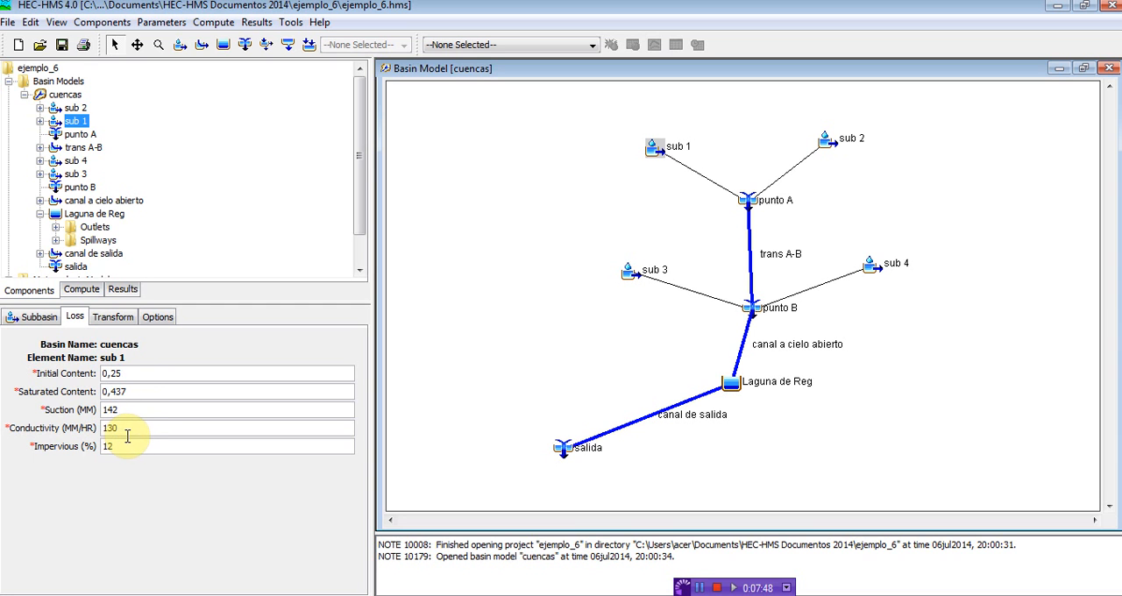
Step: Check subbasin I's saturated hydraulic conductivity in the Word manual's Example 6 table, and return to HEC-HMS
click(149, 593)
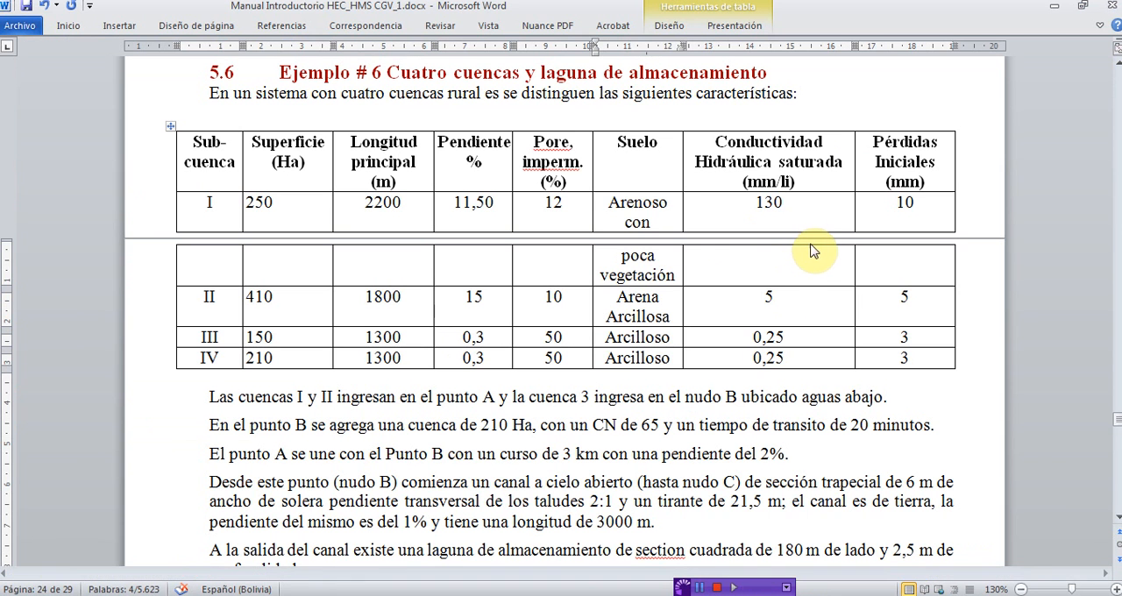
click(767, 212)
double_click(763, 204)
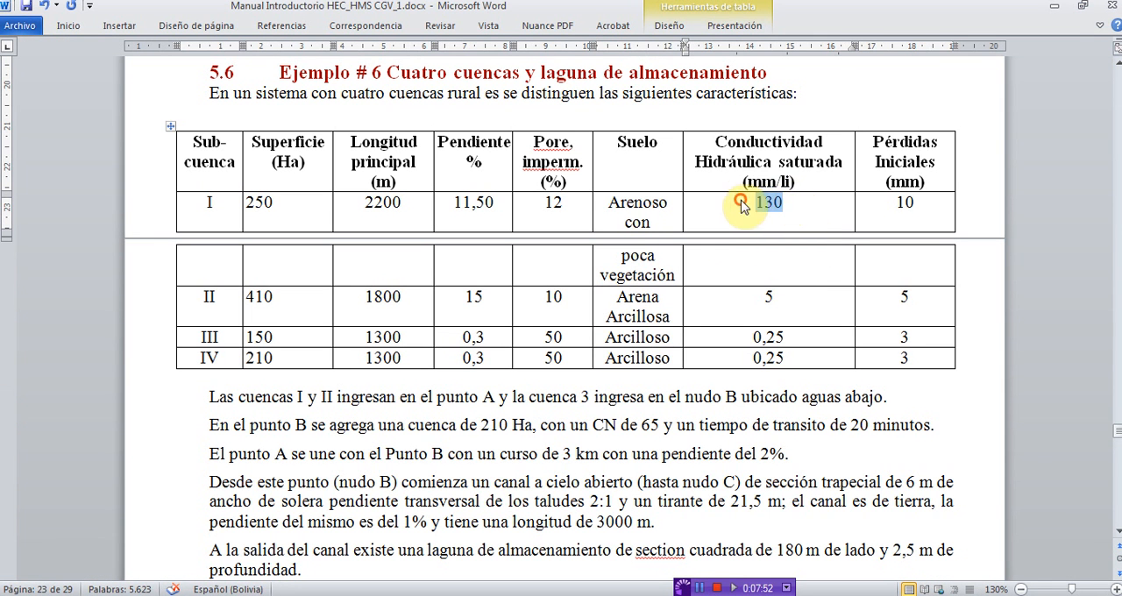
click(1052, 10)
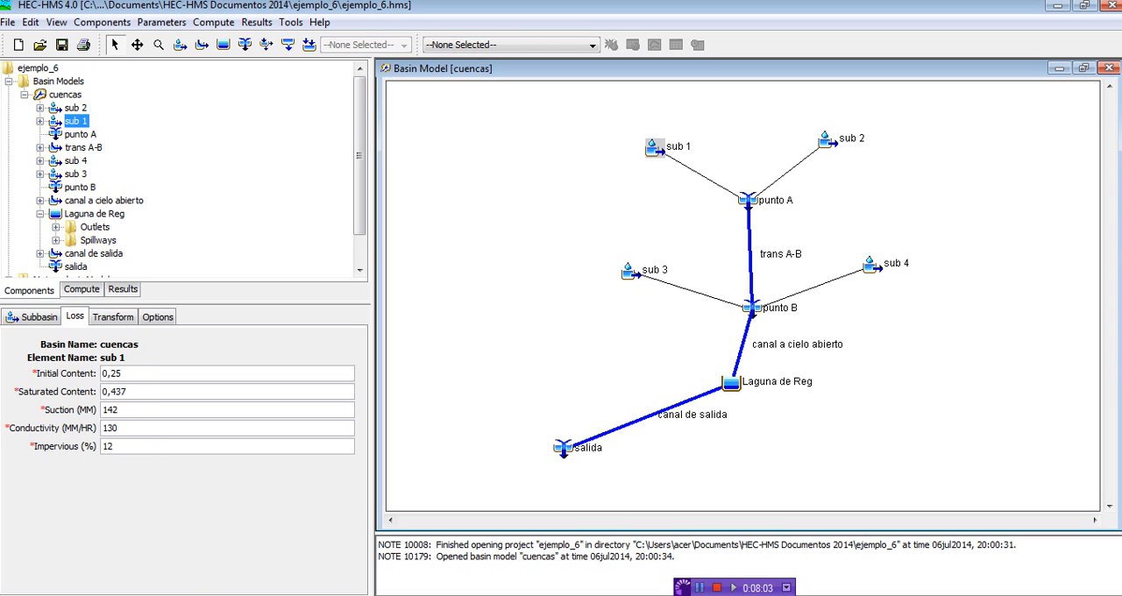
Step: Check subbasin I's impervious percentage in the Word manual's table against sub 1's loss parameters in HEC-HMS
key(alt+Tab)
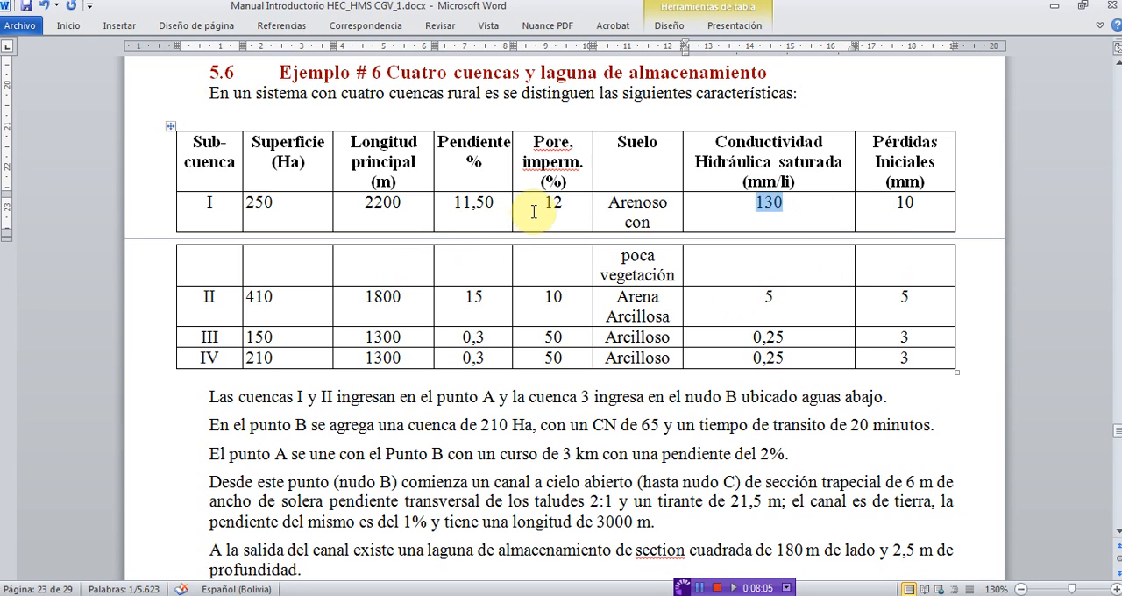
double_click(553, 204)
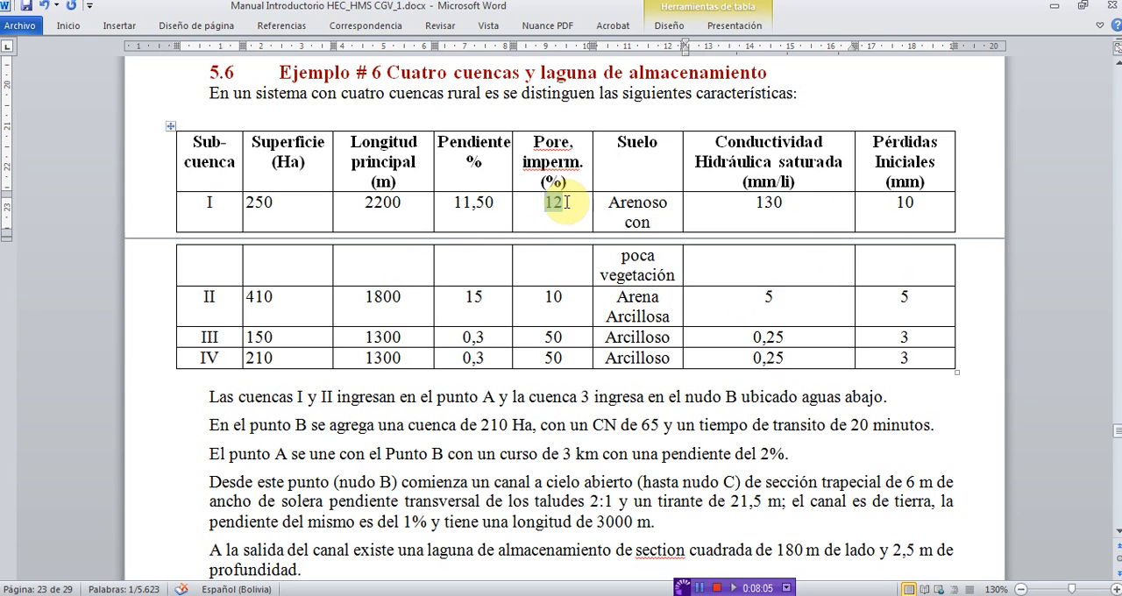
click(1056, 8)
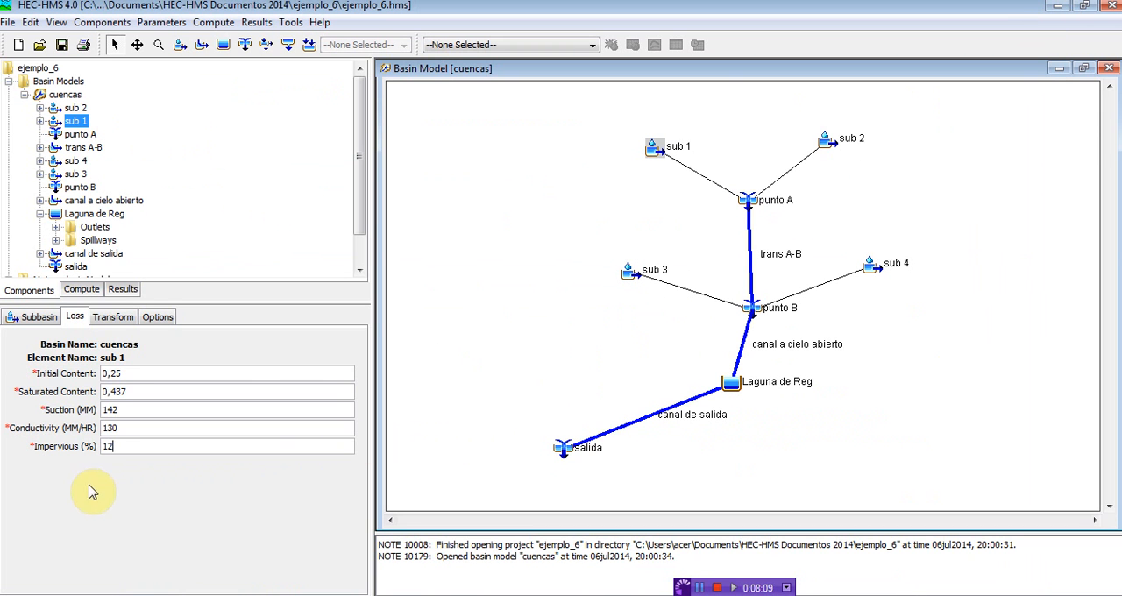
Step: Finish checking sub 1's impervious percentage, and view sub 2's subbasin settings and Green and Ampt loss parameters
click(127, 445)
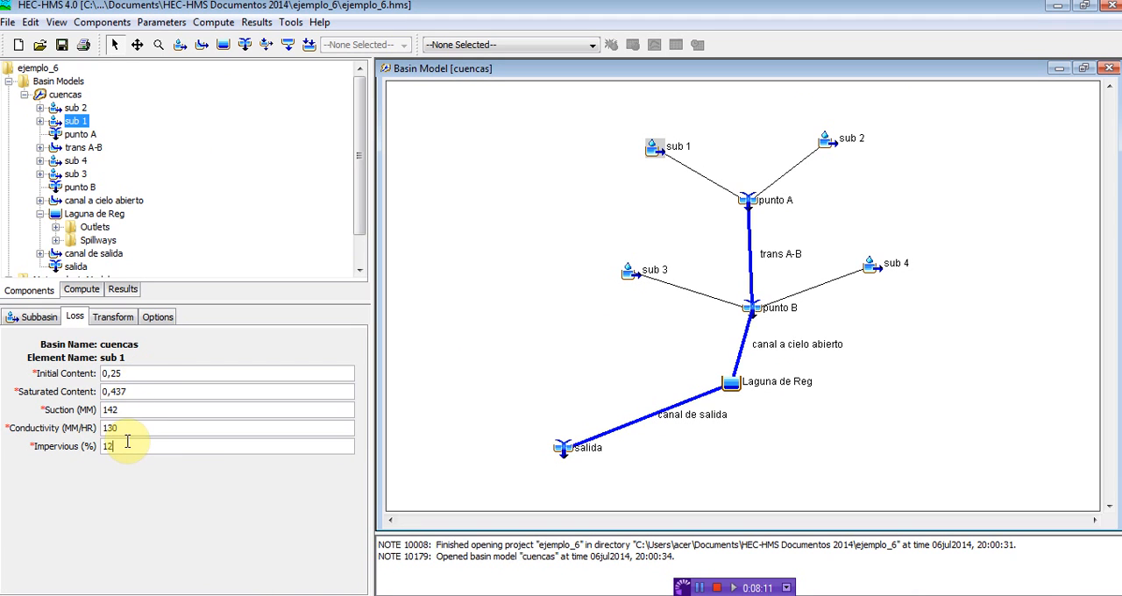
click(75, 107)
click(28, 317)
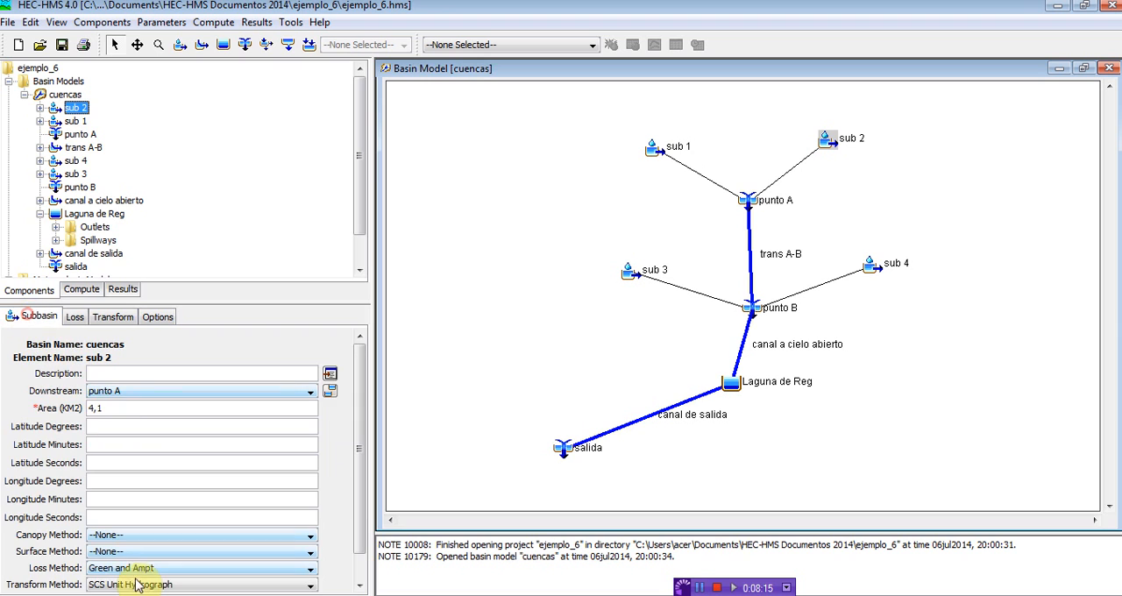
click(70, 320)
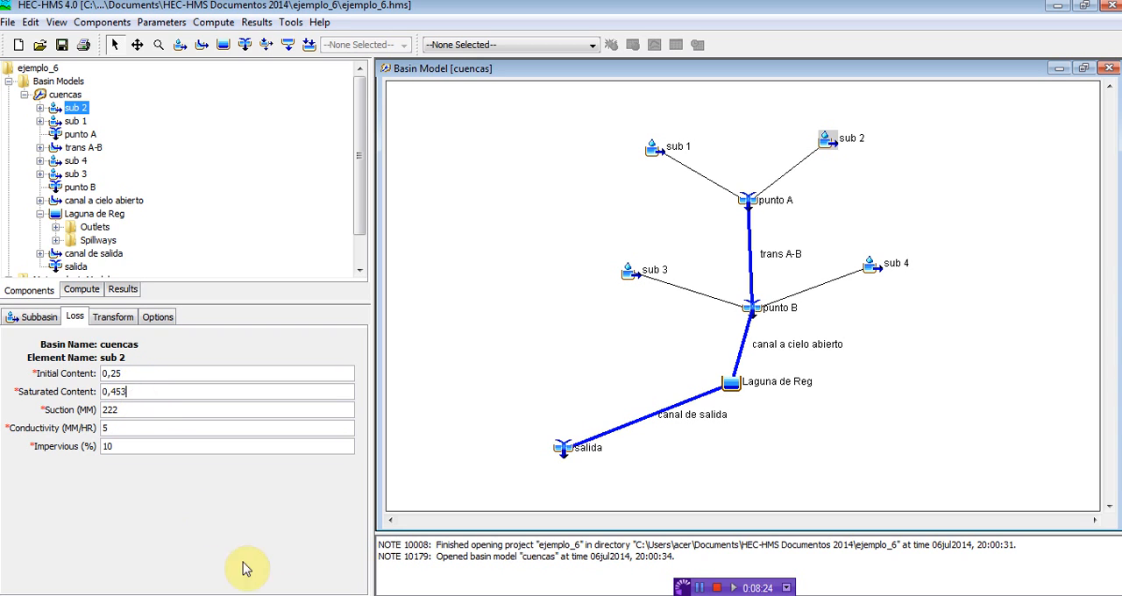
Step: Look up the sandy loam porosity and wetting front suction in Table 12 of the Acrobat reference, and return to HEC-HMS
key(alt+Tab)
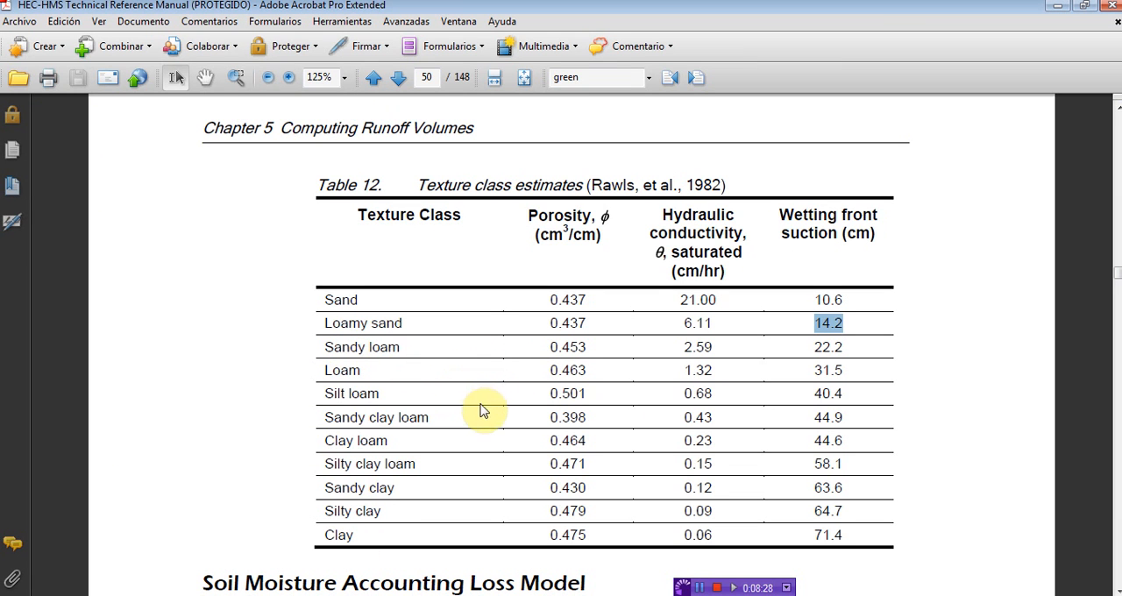
drag(321, 347, 405, 348)
drag(547, 346, 605, 347)
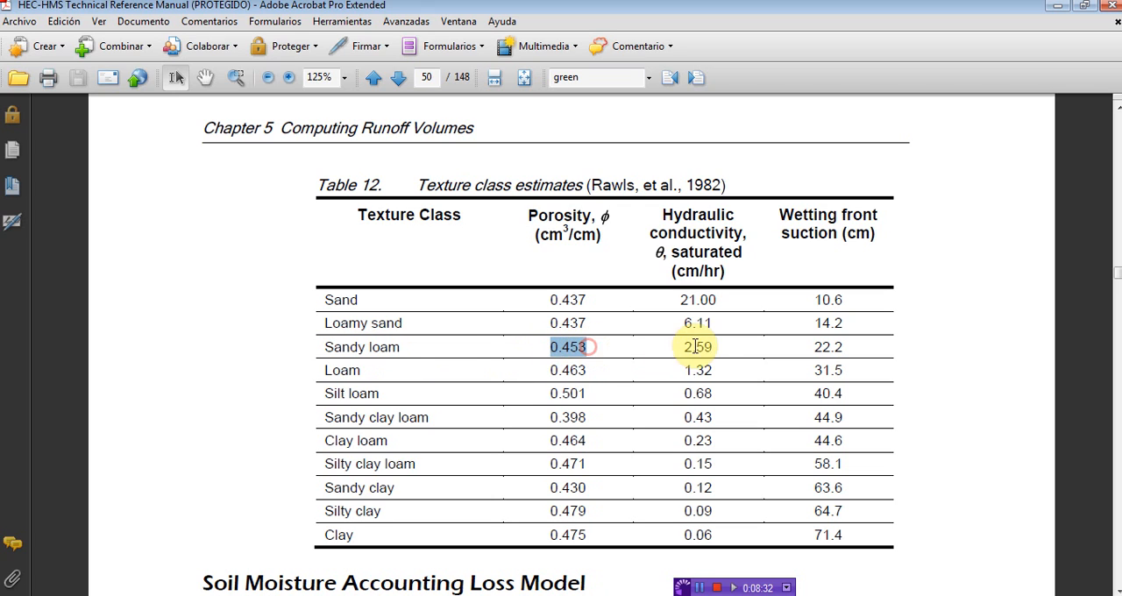
drag(812, 347, 843, 360)
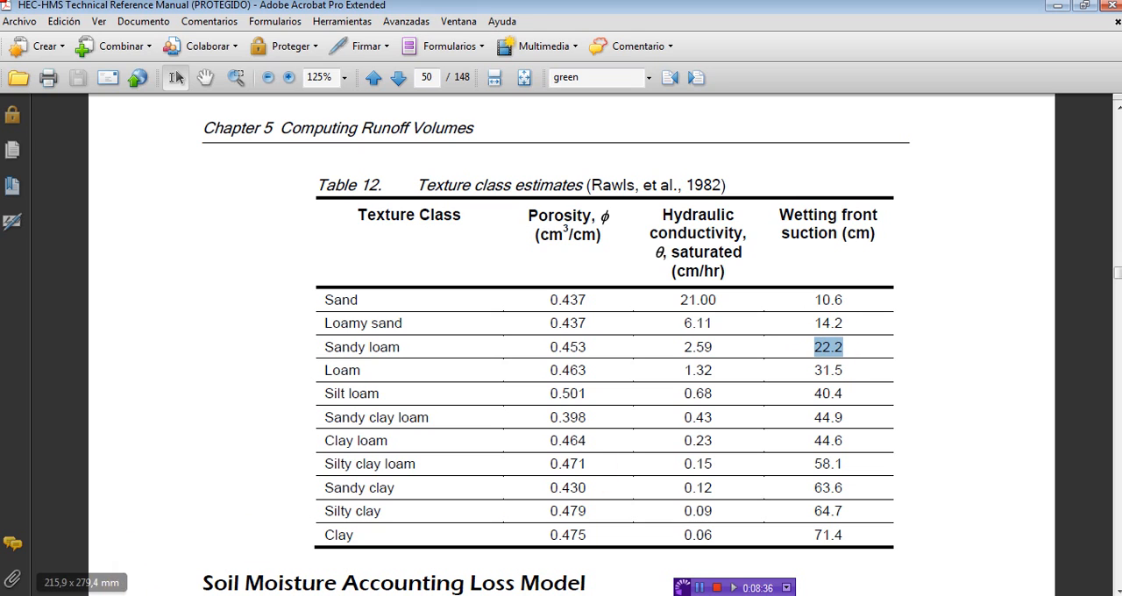
click(261, 595)
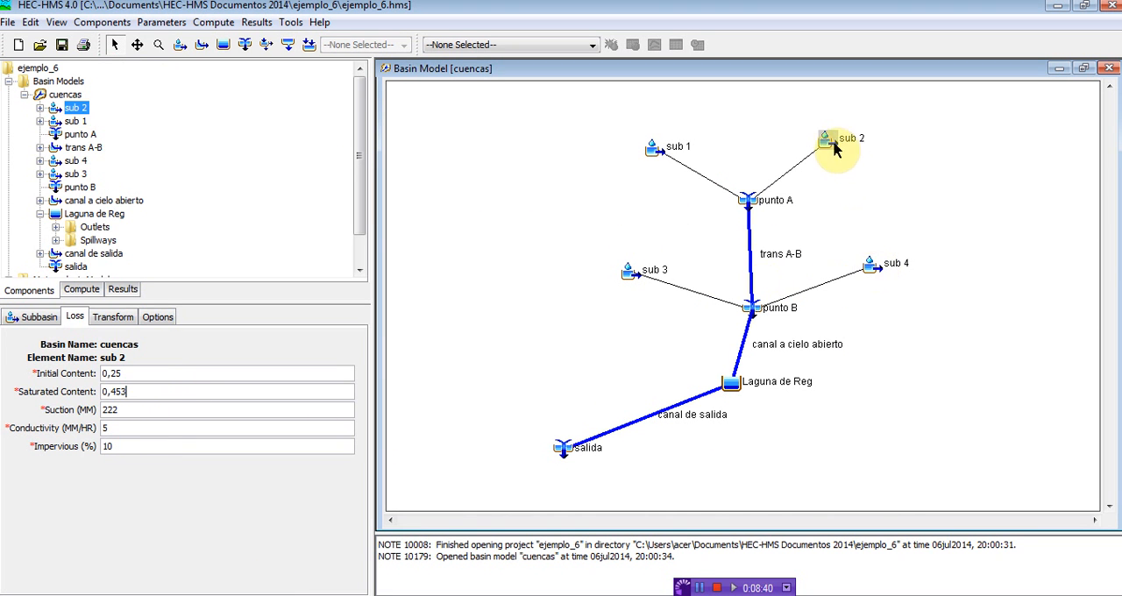
Step: Review the routing method of reach trans A-B and the routing parameters of canal a cielo abierto and canal de salida
click(750, 256)
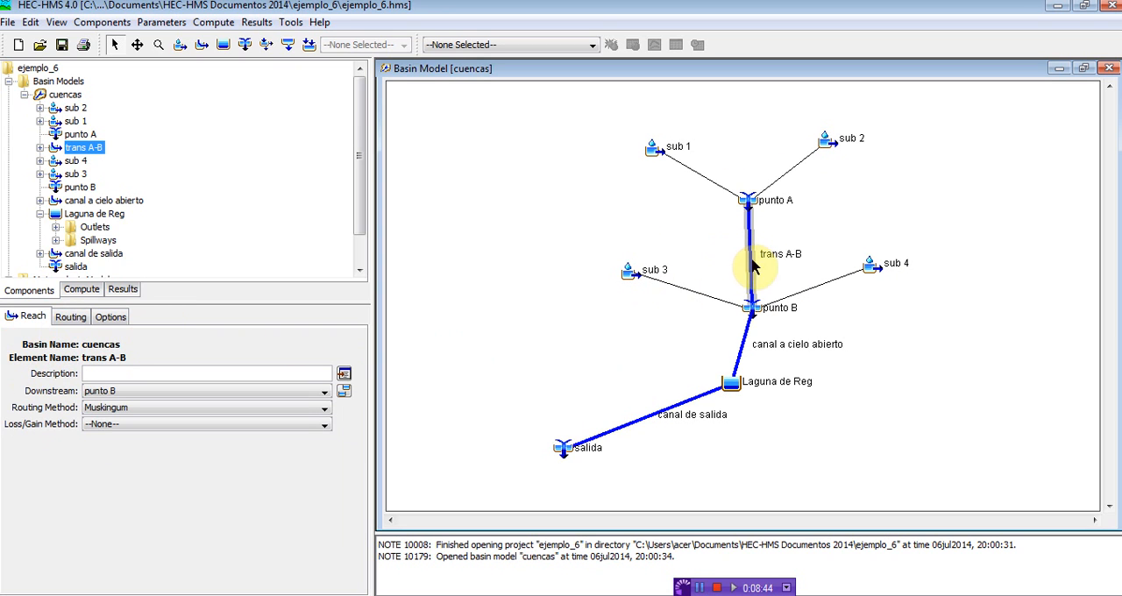
click(746, 351)
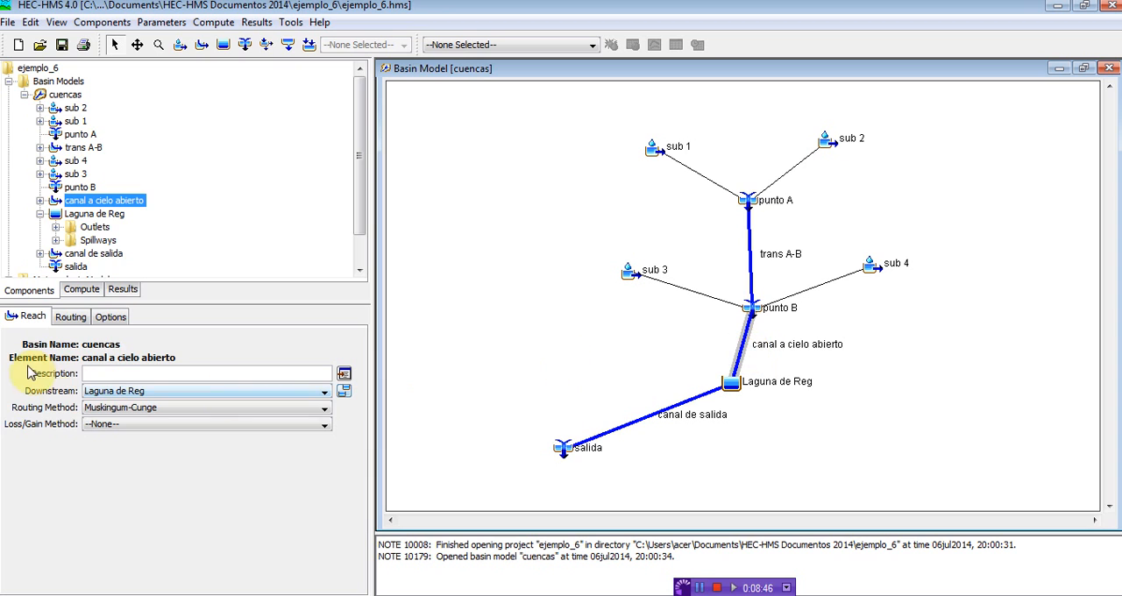
click(72, 316)
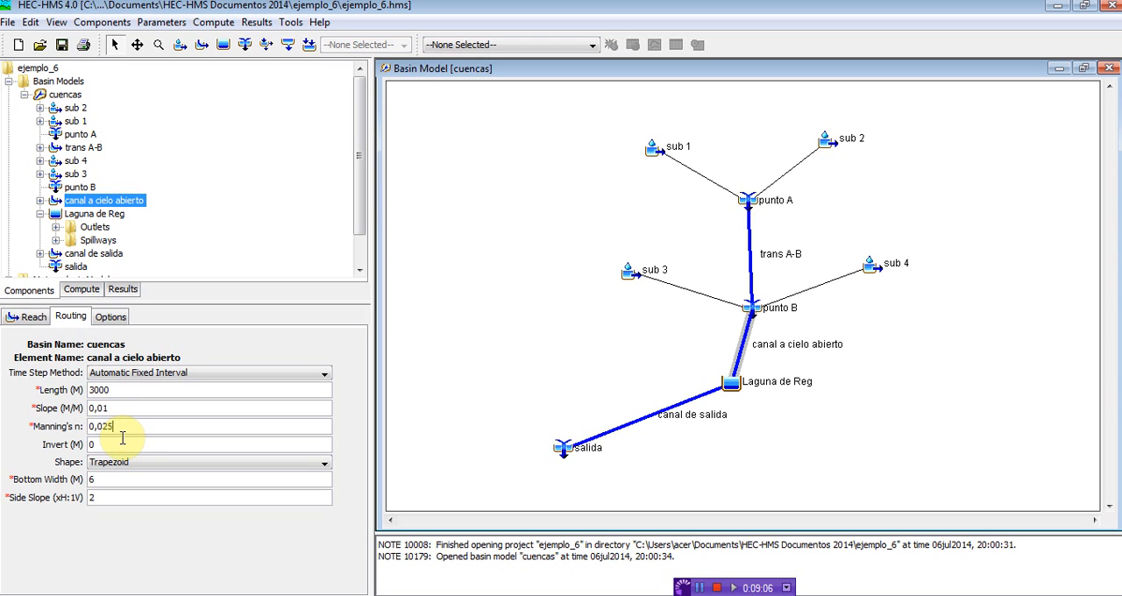
click(111, 498)
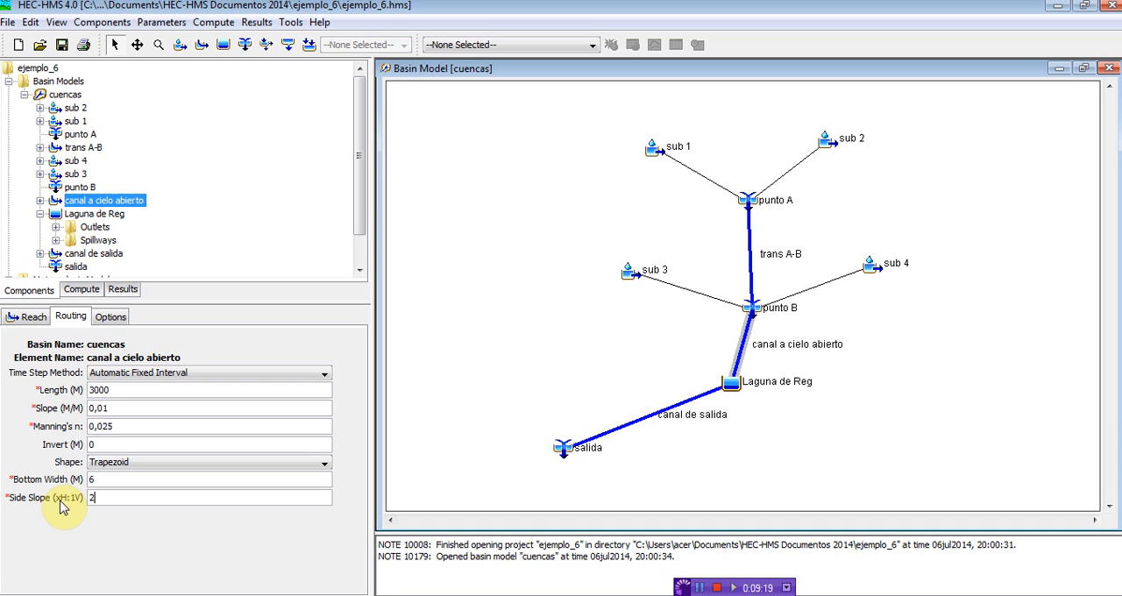
click(94, 497)
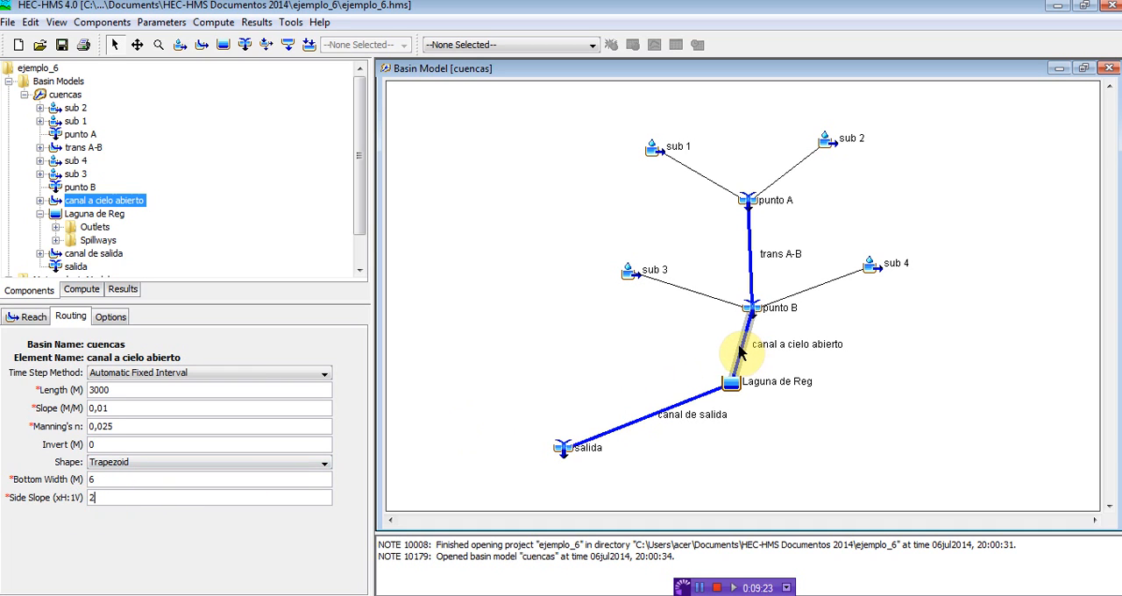
click(614, 436)
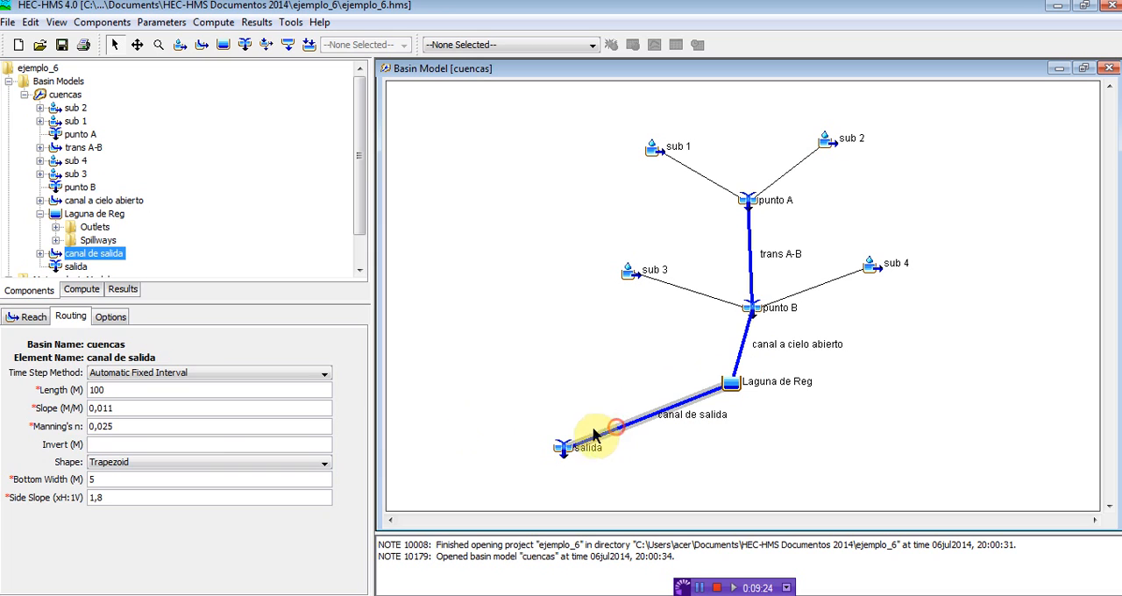
click(125, 412)
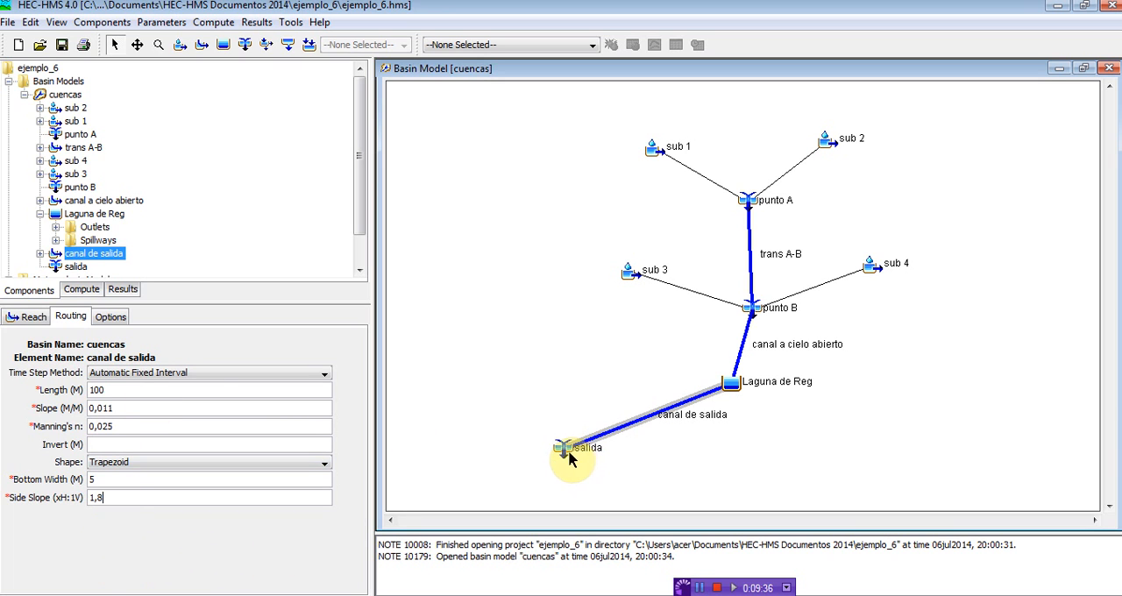
Step: Review Laguna de Reg's reservoir settings with an enlarged component editor, and switch to the Example 6 storage lagoon diagram in Recortes
click(733, 391)
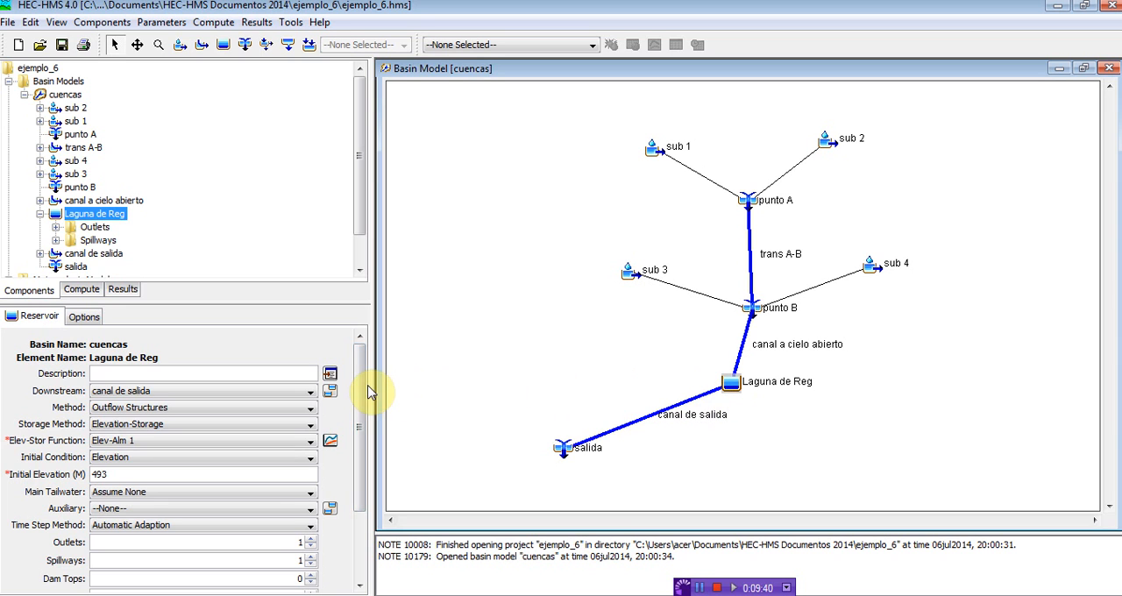
mouse_move(362, 385)
mouse_down()
mouse_move(356, 416)
mouse_move(361, 386)
mouse_up()
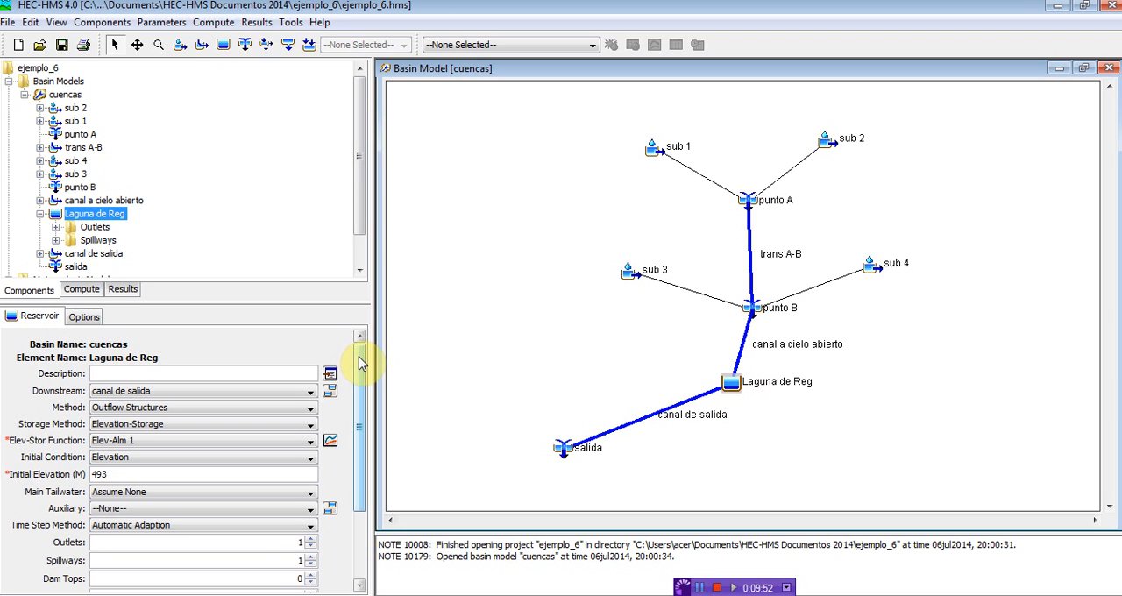
drag(318, 302, 320, 248)
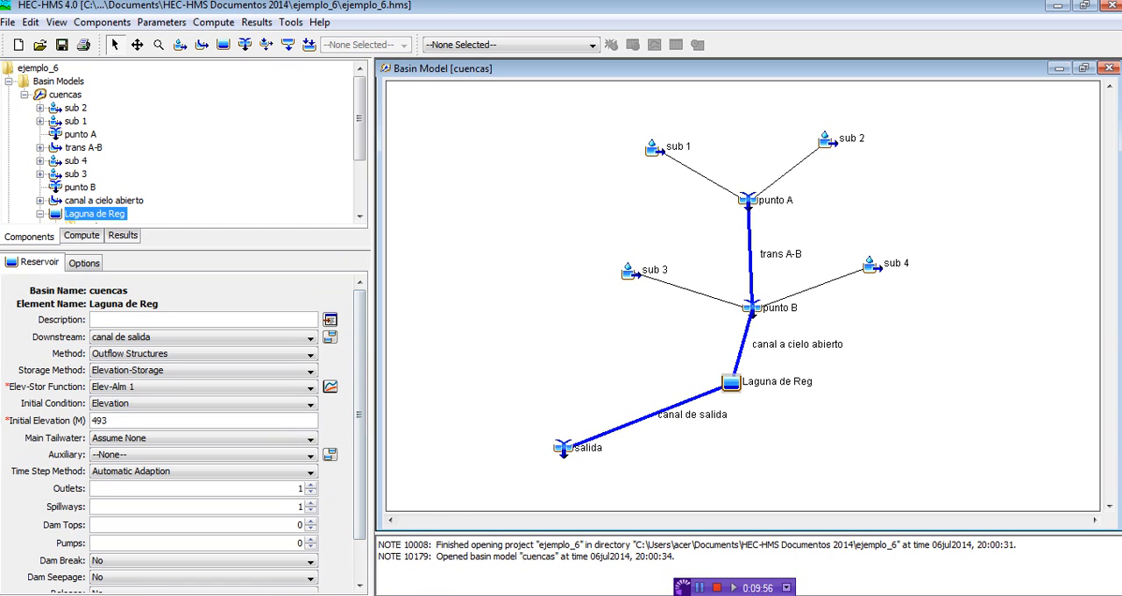
key(alt+Tab)
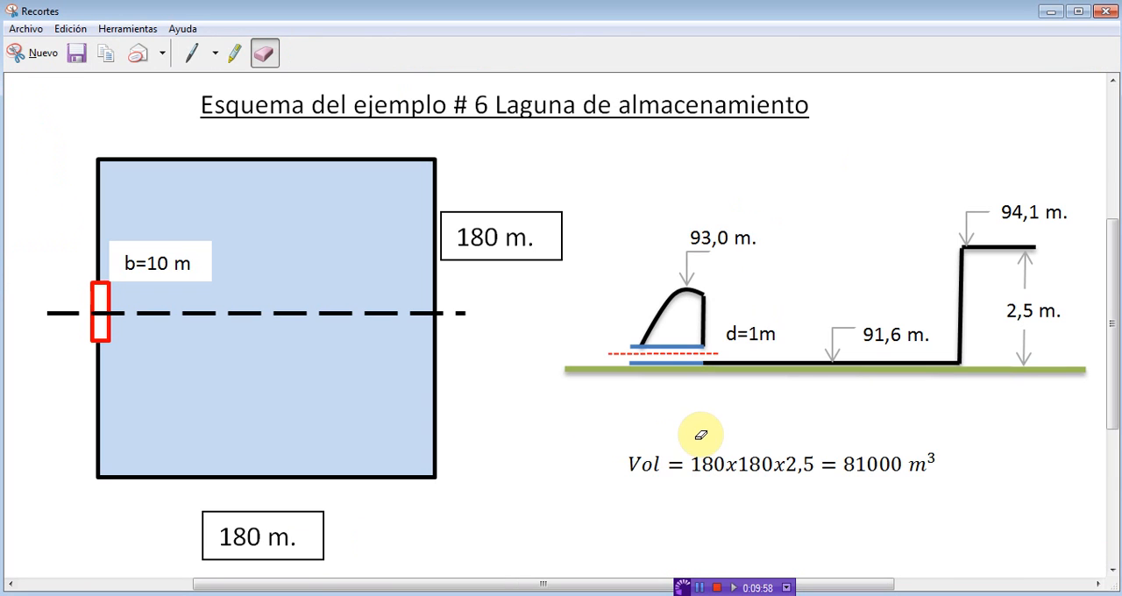
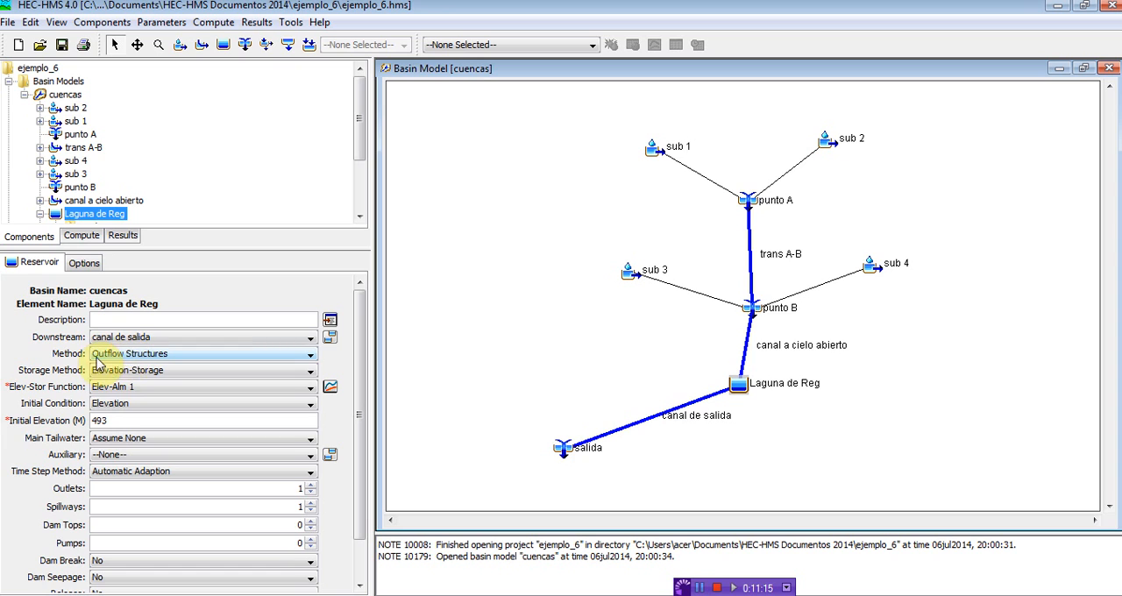
Step: Review the available reservoir methods and elevation-storage functions for Laguna de Reg, keeping Outflow Structures and Elev-Alm 1
click(101, 354)
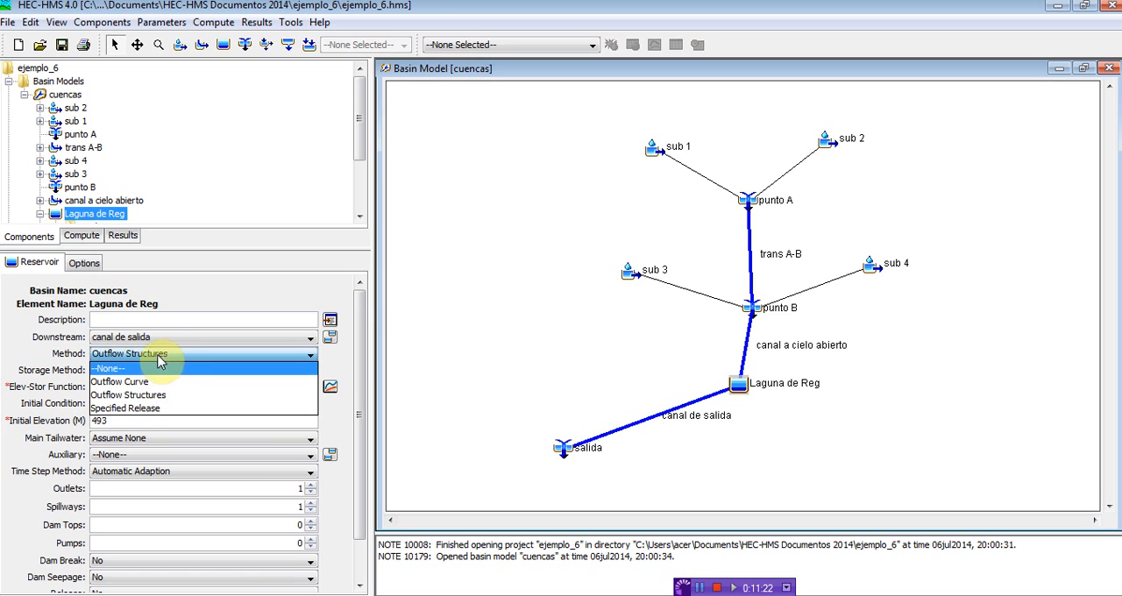
click(140, 353)
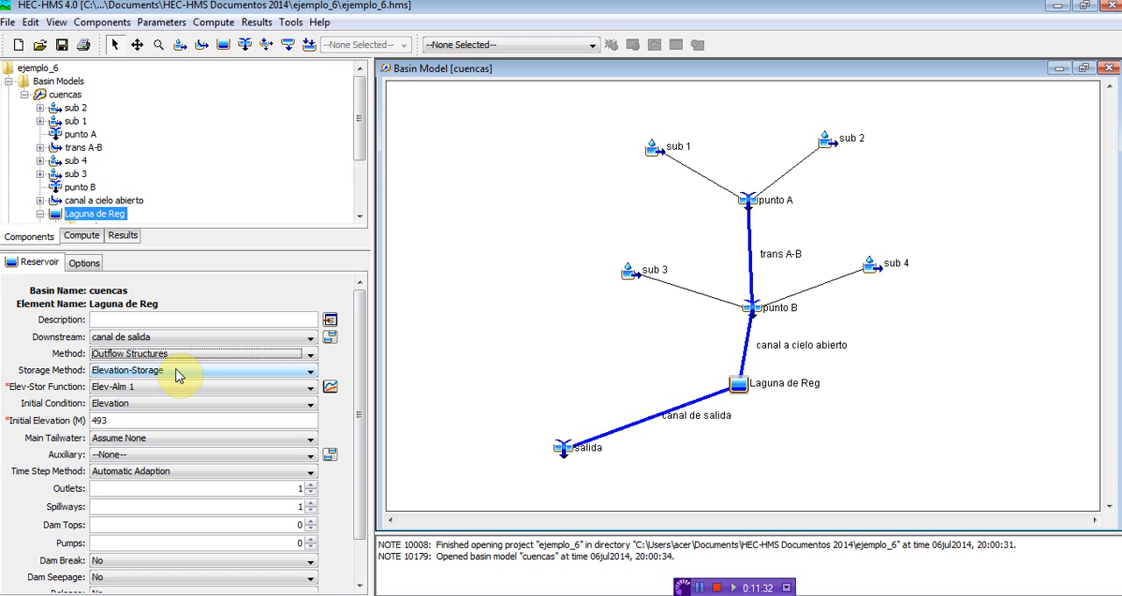
click(133, 392)
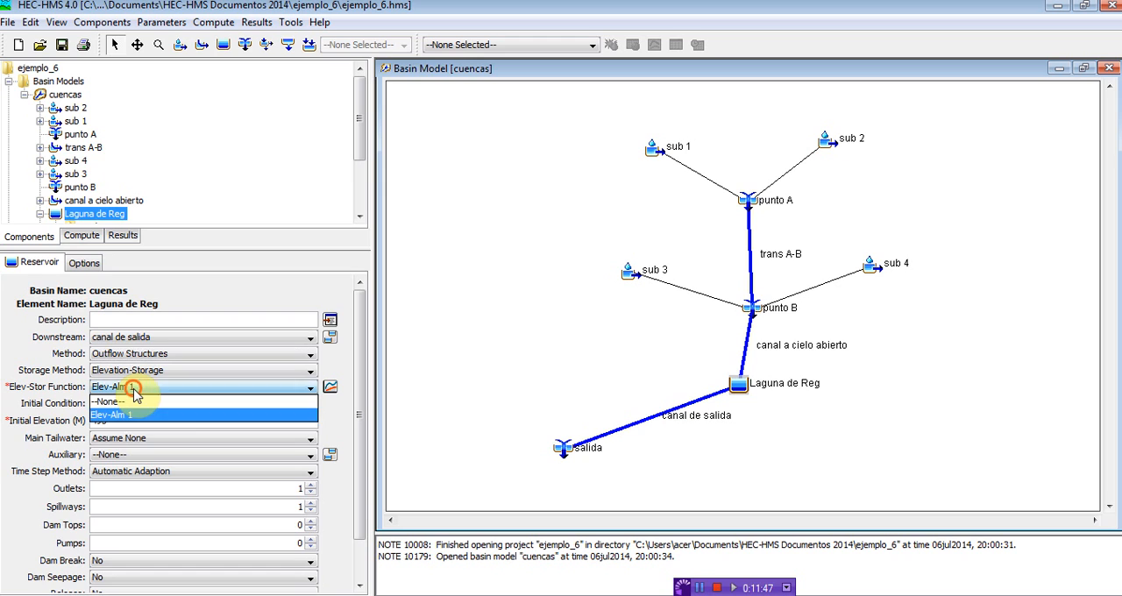
click(133, 392)
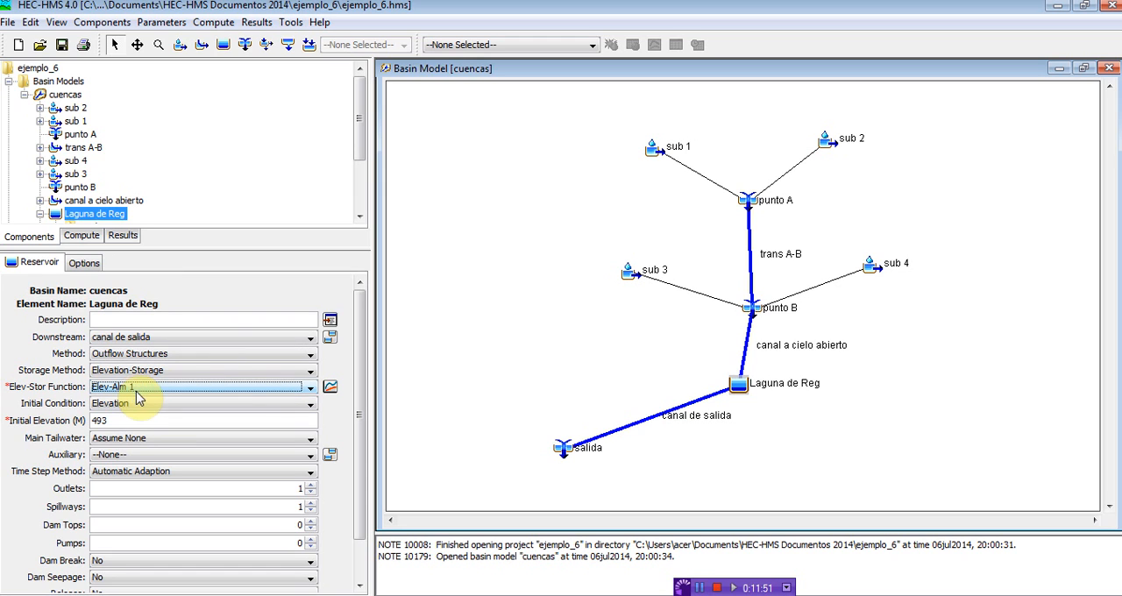
Step: Expand the project's paired data down to the elevation-storage functions and view the settings of Elev-Alm 1
drag(357, 130, 359, 185)
click(39, 219)
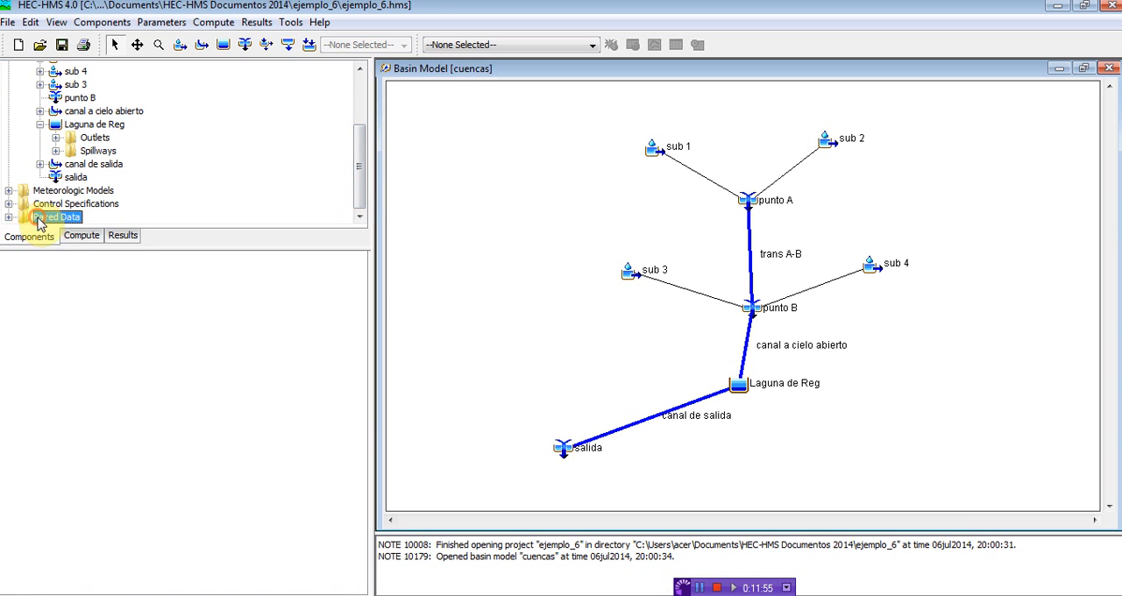
click(8, 216)
click(81, 218)
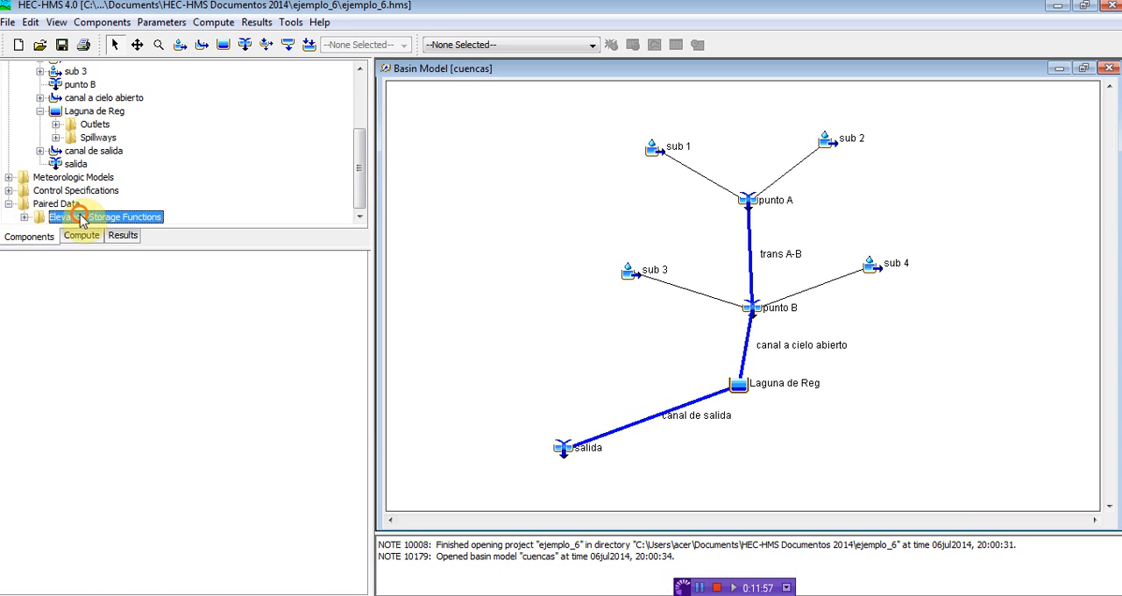
click(24, 216)
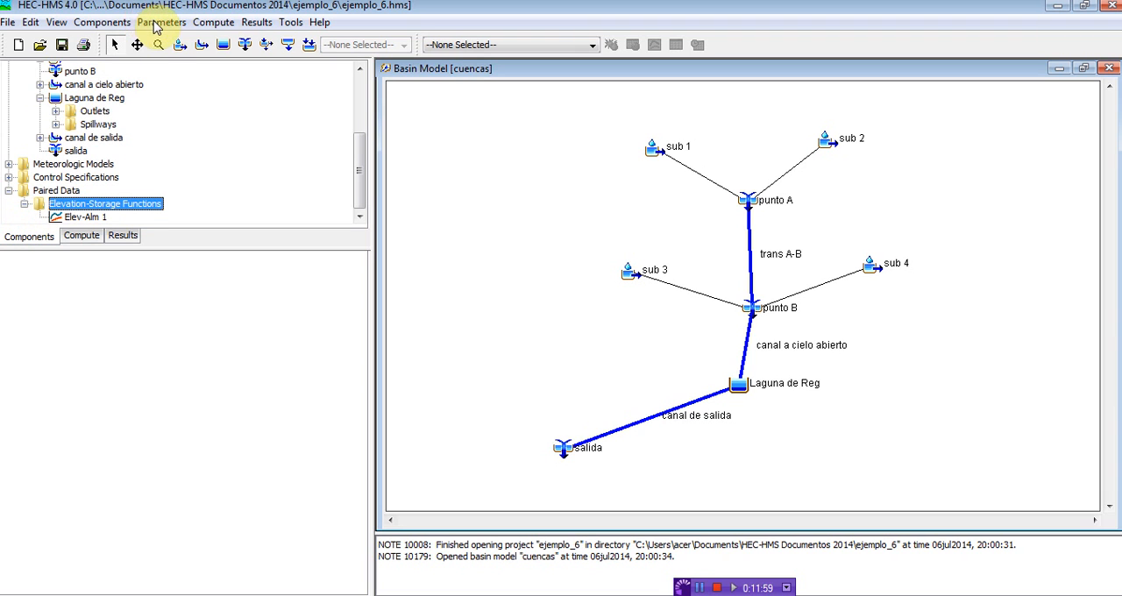
click(102, 22)
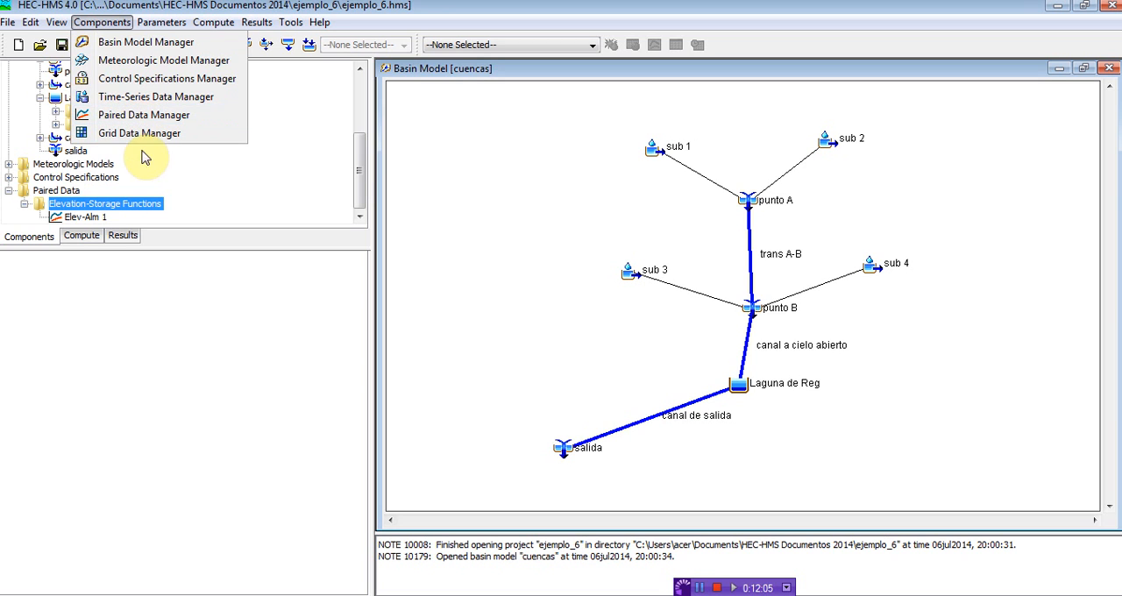
click(63, 217)
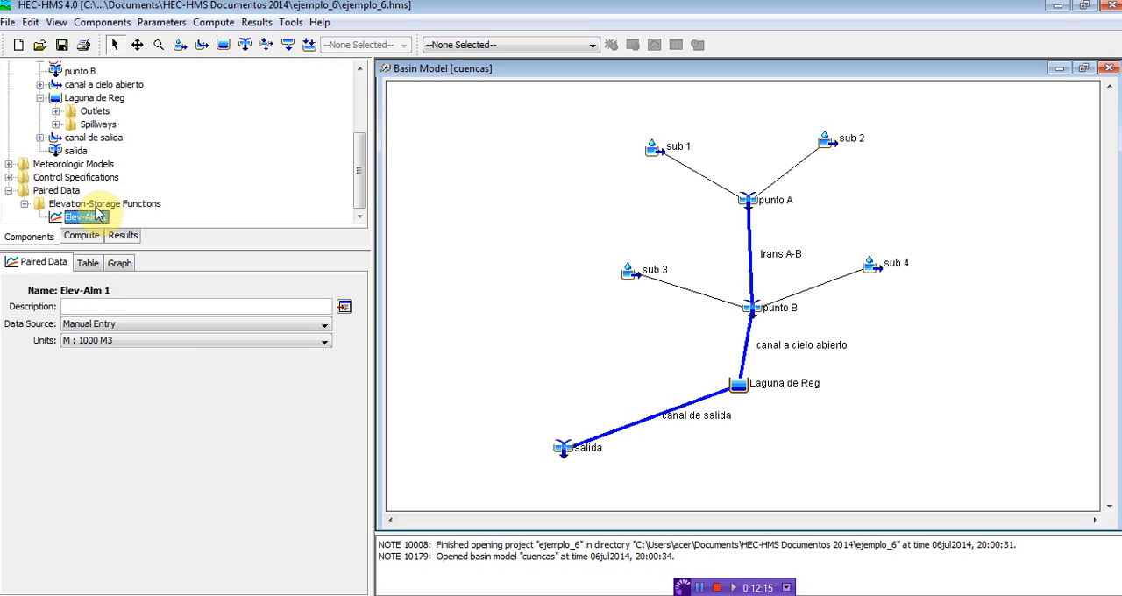
Step: Inspect the Elevation-Storage Functions type in the Paired Data Manager, close it, and view Elev-Alm 1's elevation-storage table
click(109, 22)
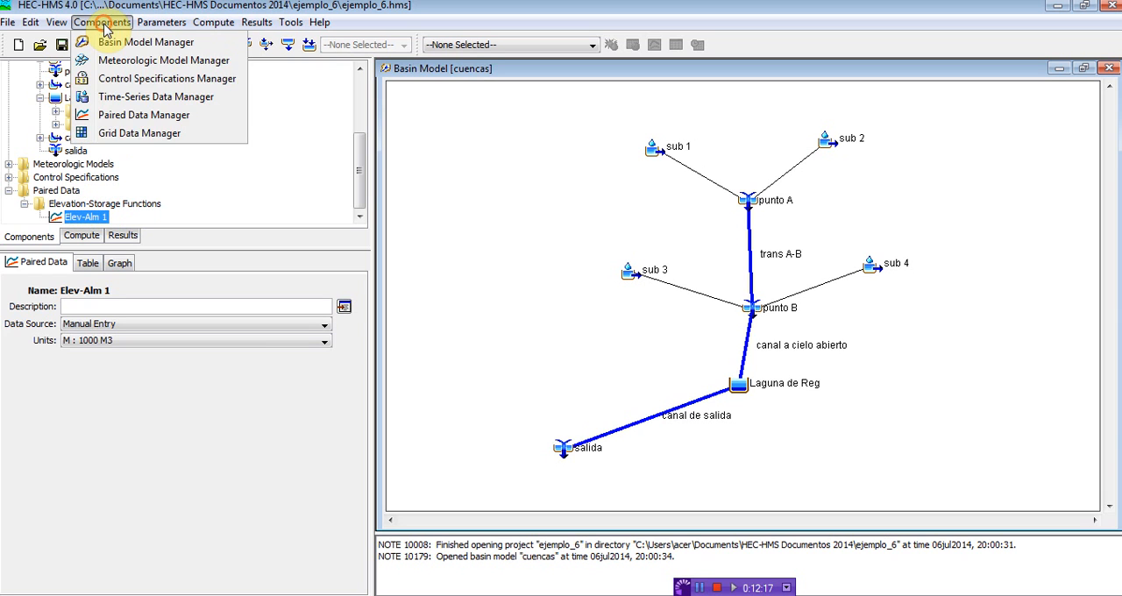
click(133, 123)
click(285, 161)
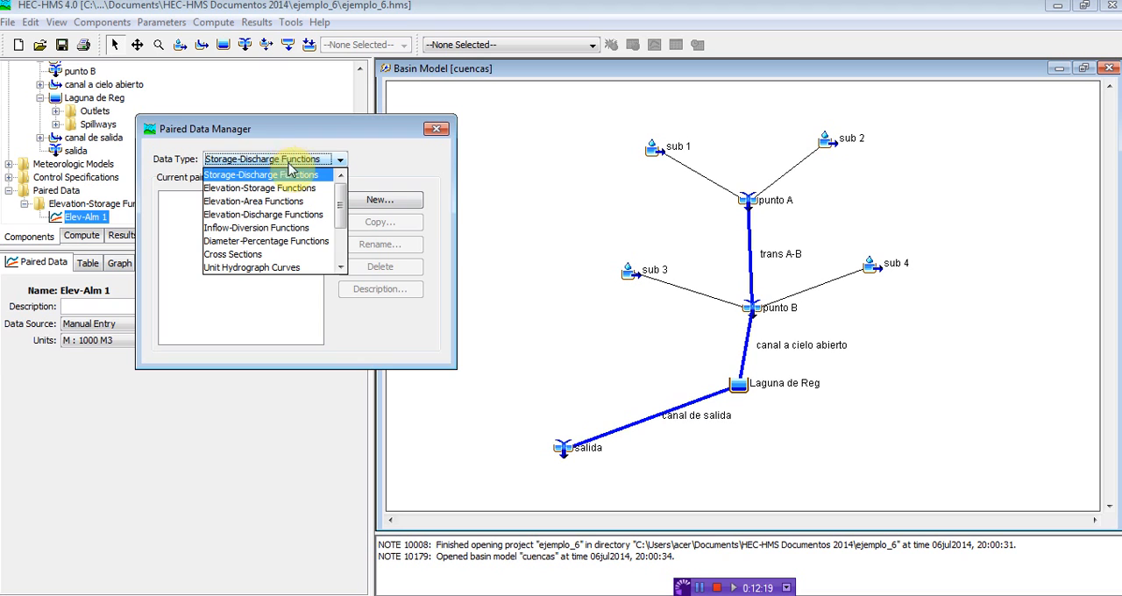
click(293, 190)
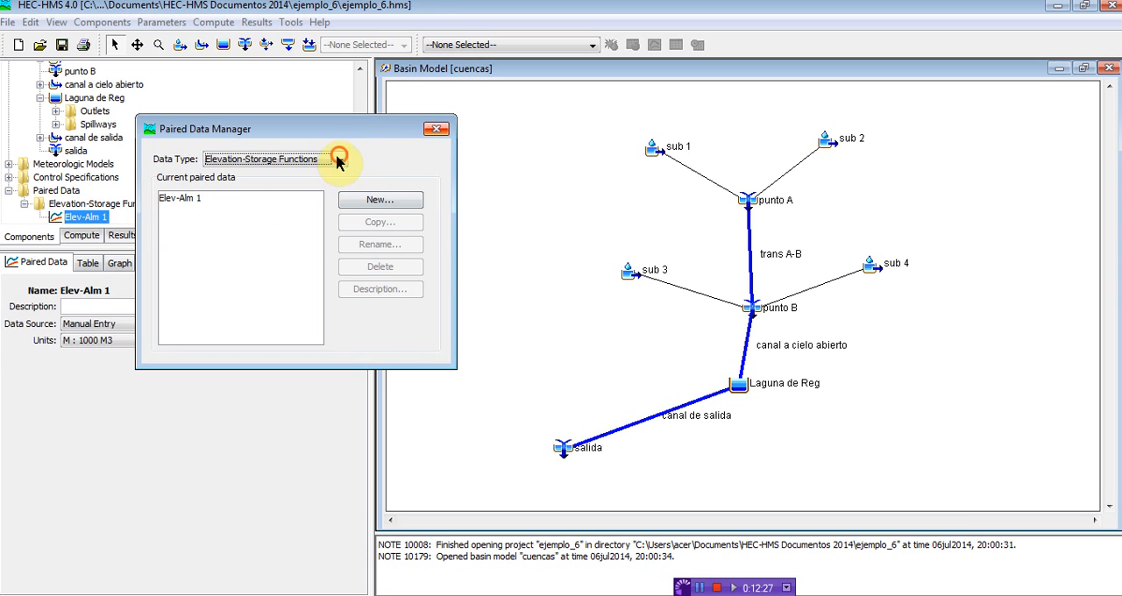
click(436, 129)
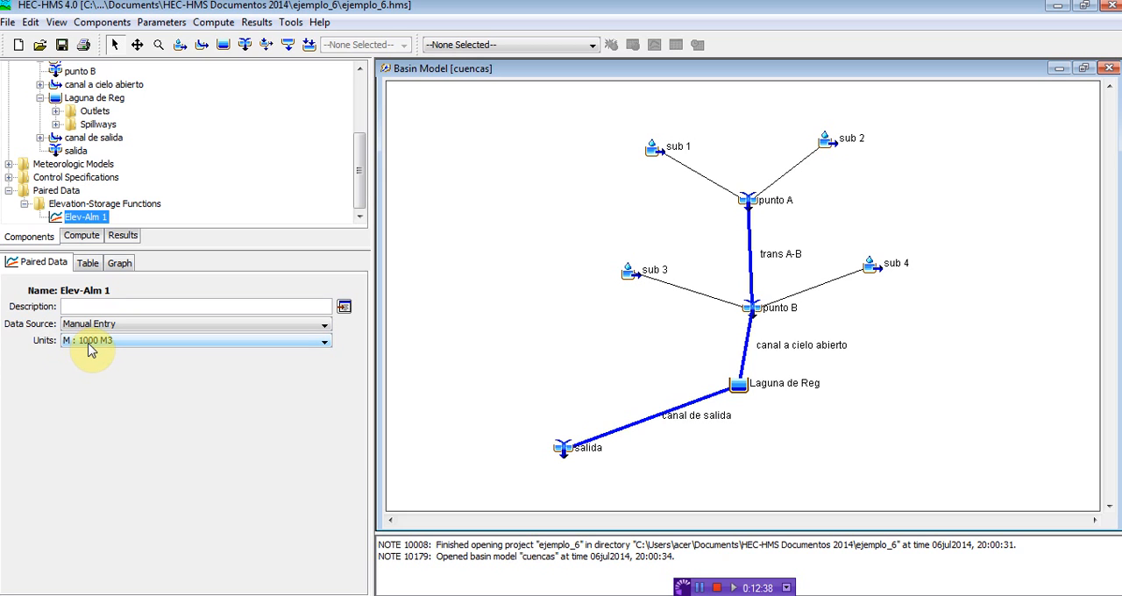
click(88, 263)
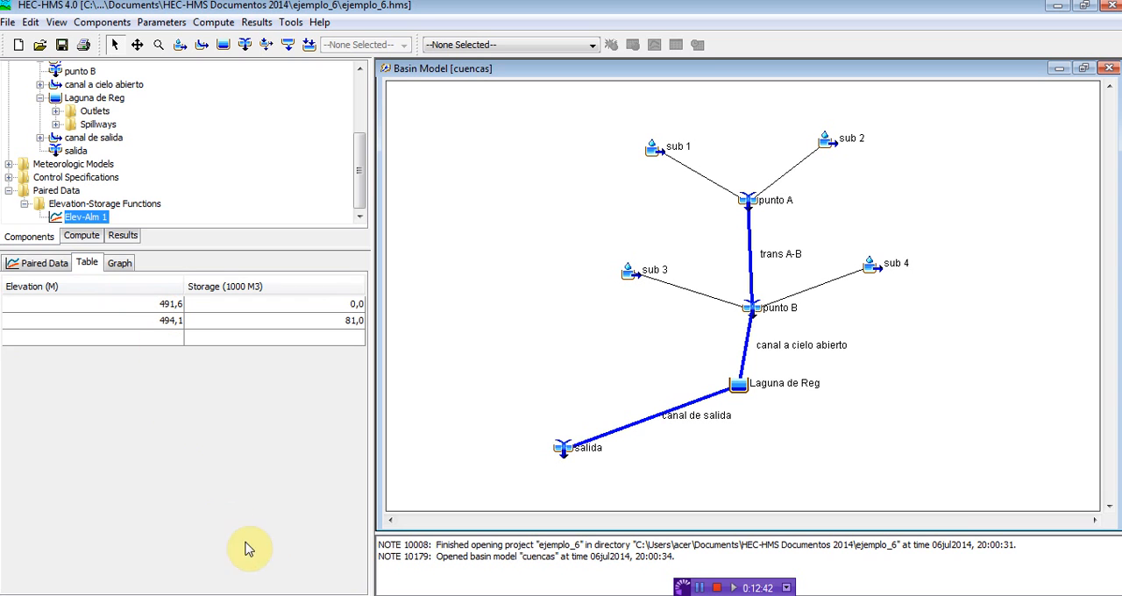
Step: Switch to Recortes and sketch a rising straight line on arrow-tipped axes beside the lagoon's volume formula
key(alt+Tab)
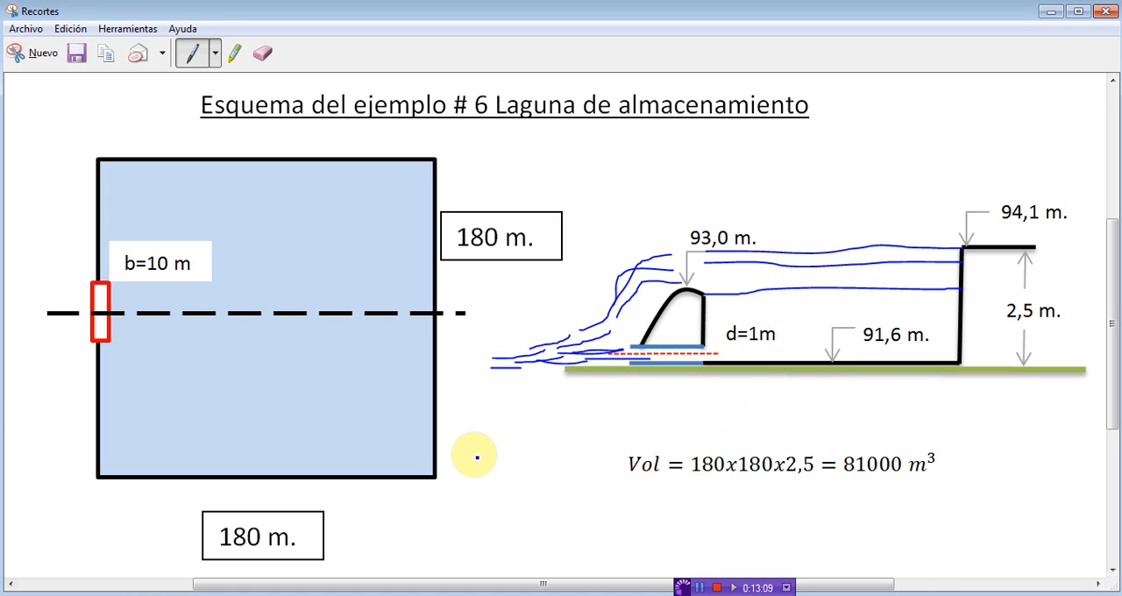
mouse_move(474, 444)
mouse_down()
mouse_move(469, 561)
mouse_move(621, 529)
mouse_up()
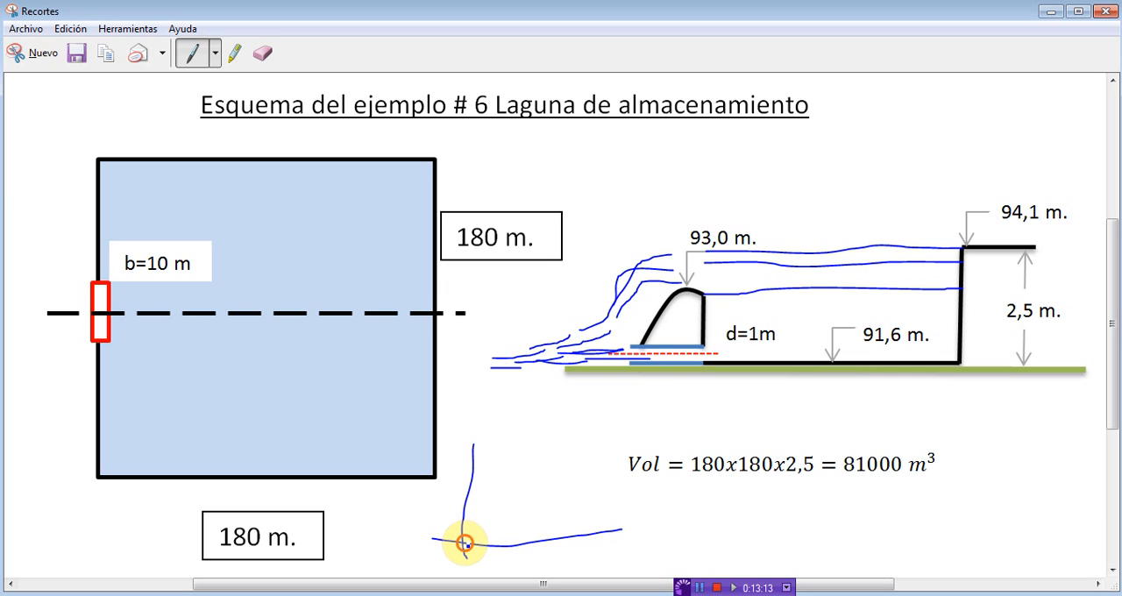
drag(466, 544, 575, 462)
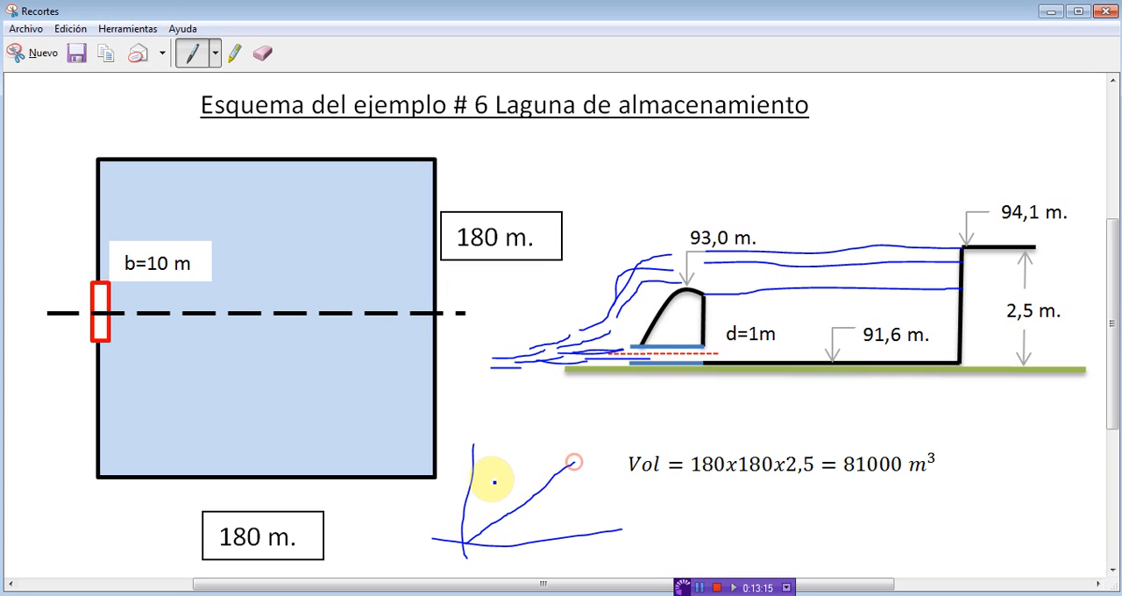
mouse_move(472, 446)
mouse_down()
mouse_move(464, 455)
mouse_move(489, 456)
mouse_up()
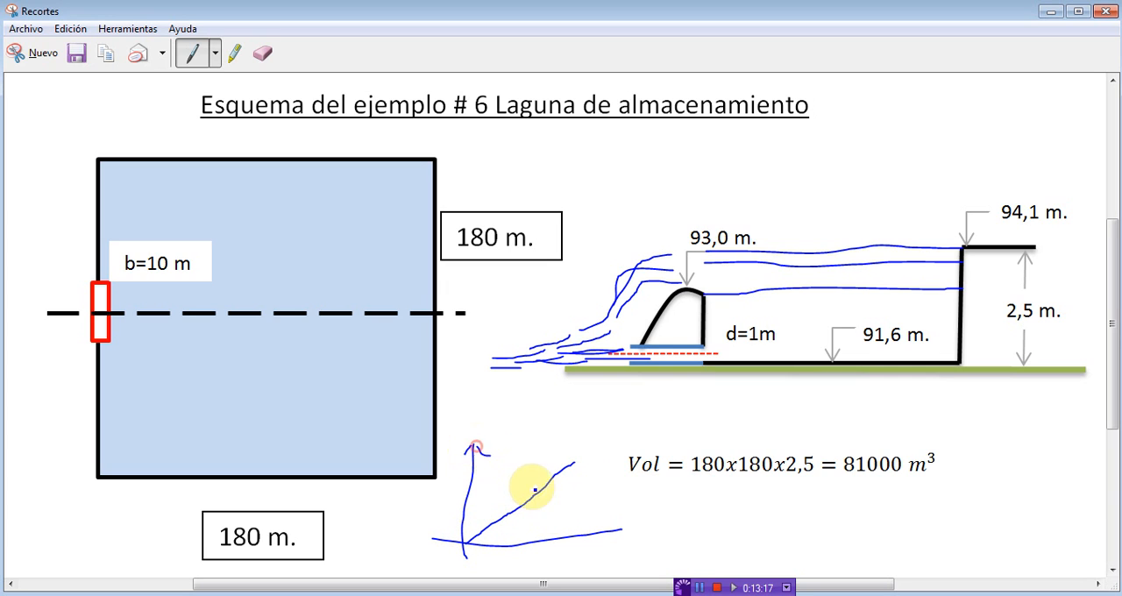
drag(622, 532, 601, 526)
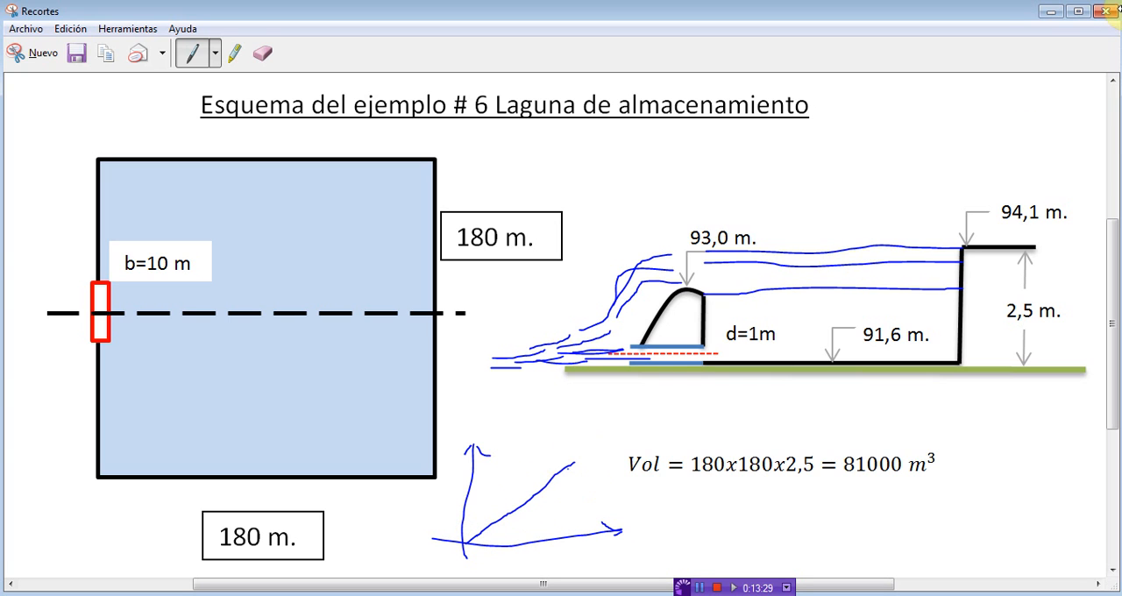
Step: Return to HEC-HMS and check the elevations and storage in Elev-Alm 1's table against the lagoon diagram in Recortes
click(1041, 12)
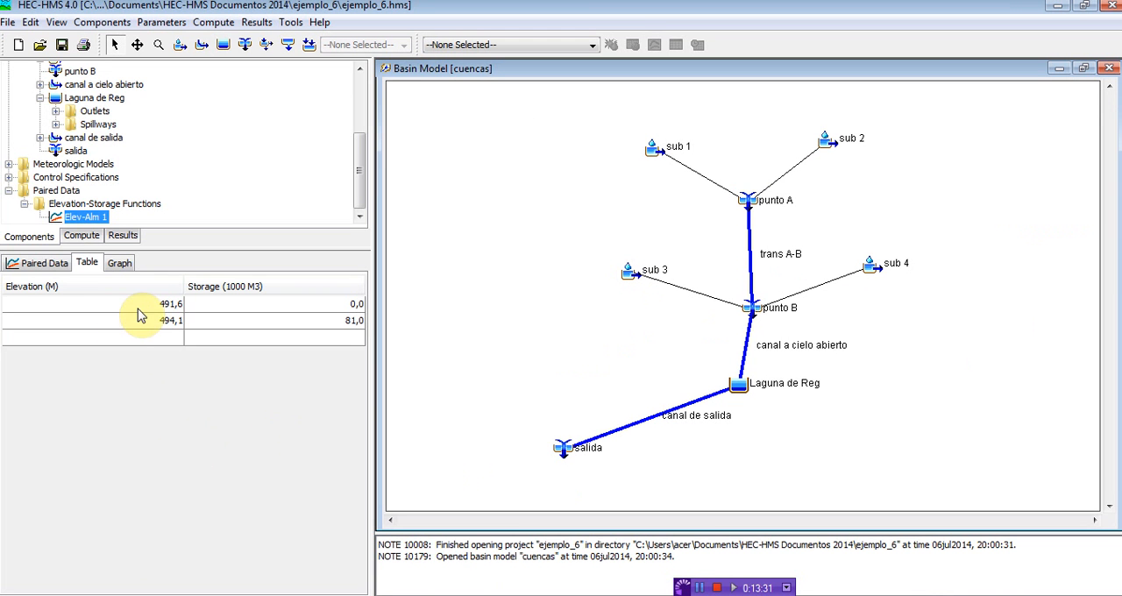
click(166, 303)
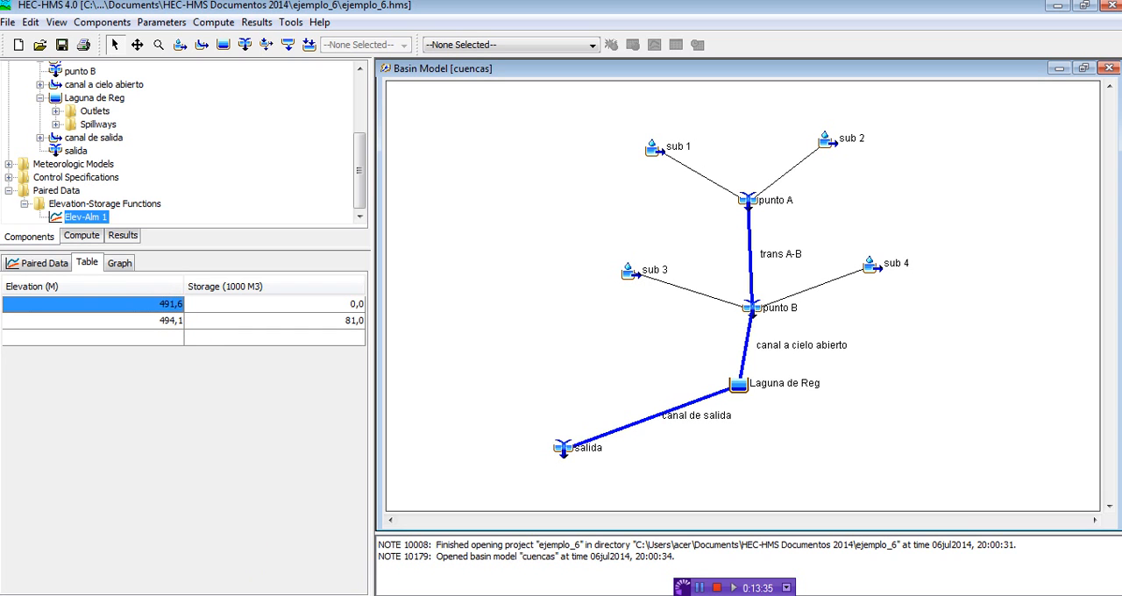
click(719, 595)
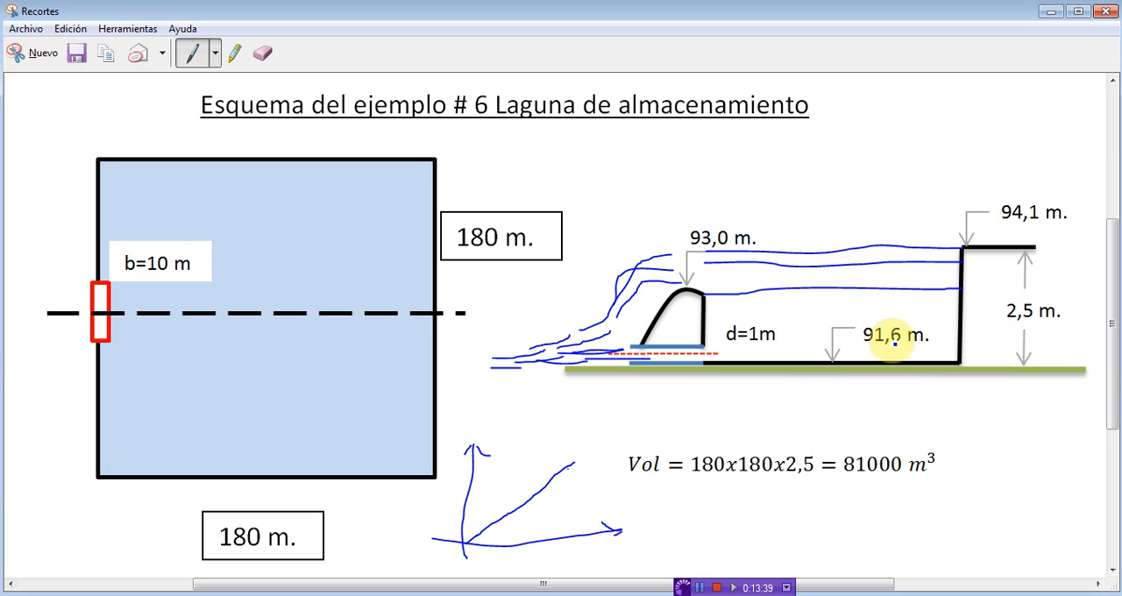
click(1043, 13)
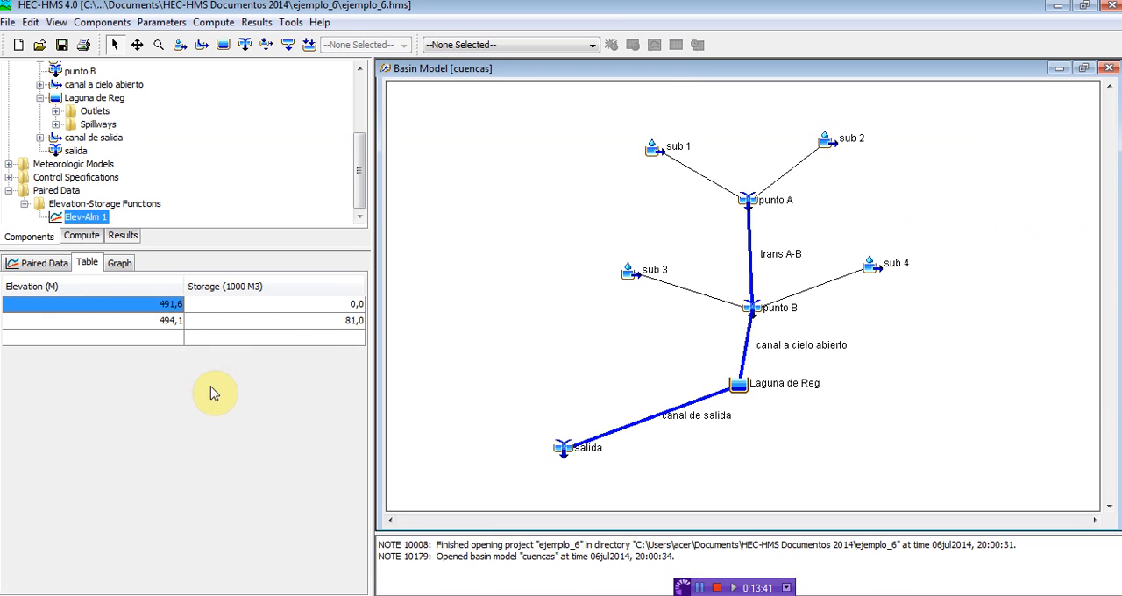
click(290, 307)
click(151, 326)
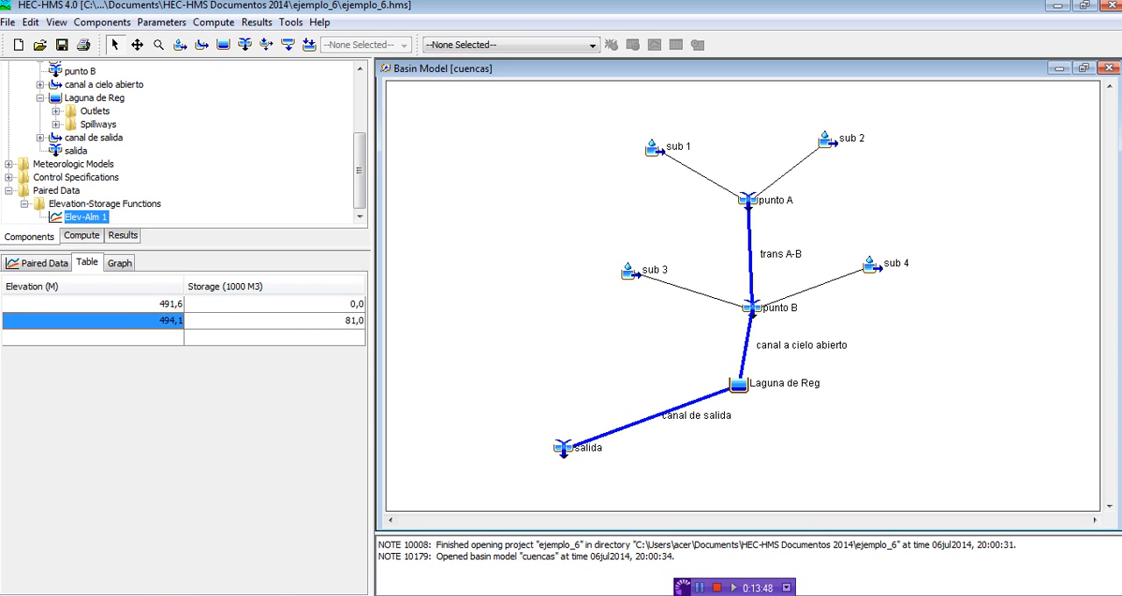
Step: Highlight the 94,1 m. level in yellow on the Recortes lagoon diagram, and return to HEC-HMS
click(223, 595)
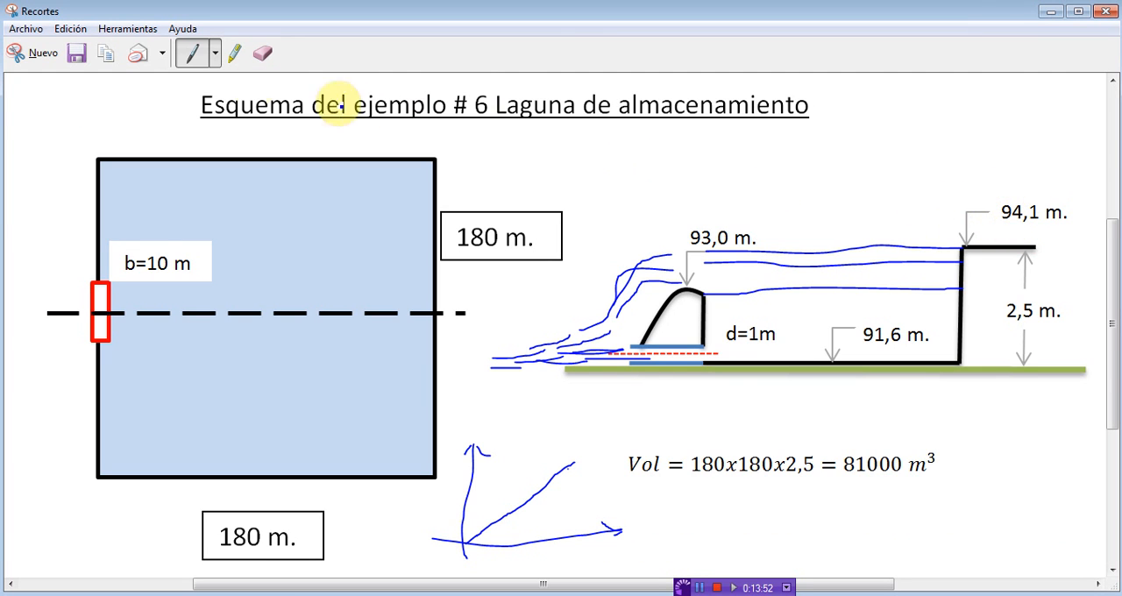
click(235, 52)
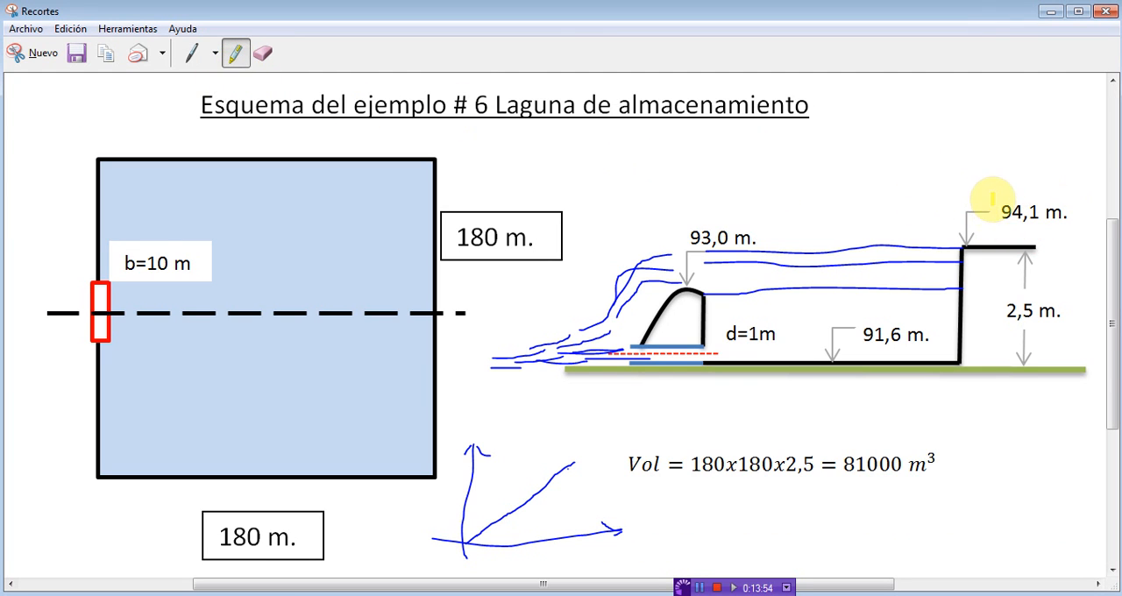
mouse_move(991, 200)
mouse_down()
mouse_move(1068, 219)
mouse_move(973, 211)
mouse_move(1052, 194)
mouse_move(1074, 211)
mouse_up()
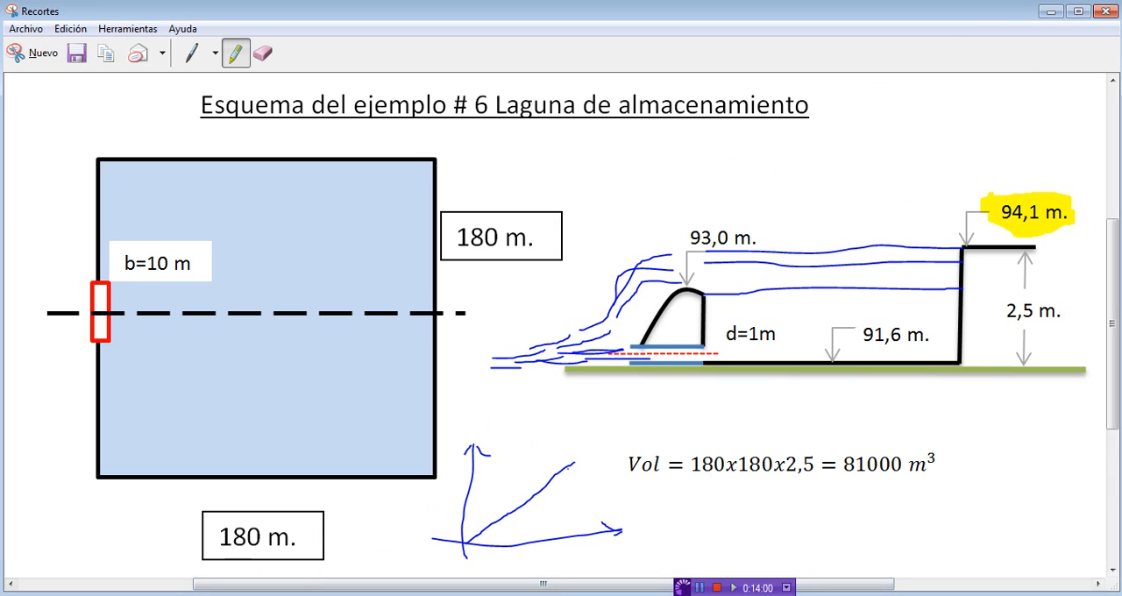
click(194, 594)
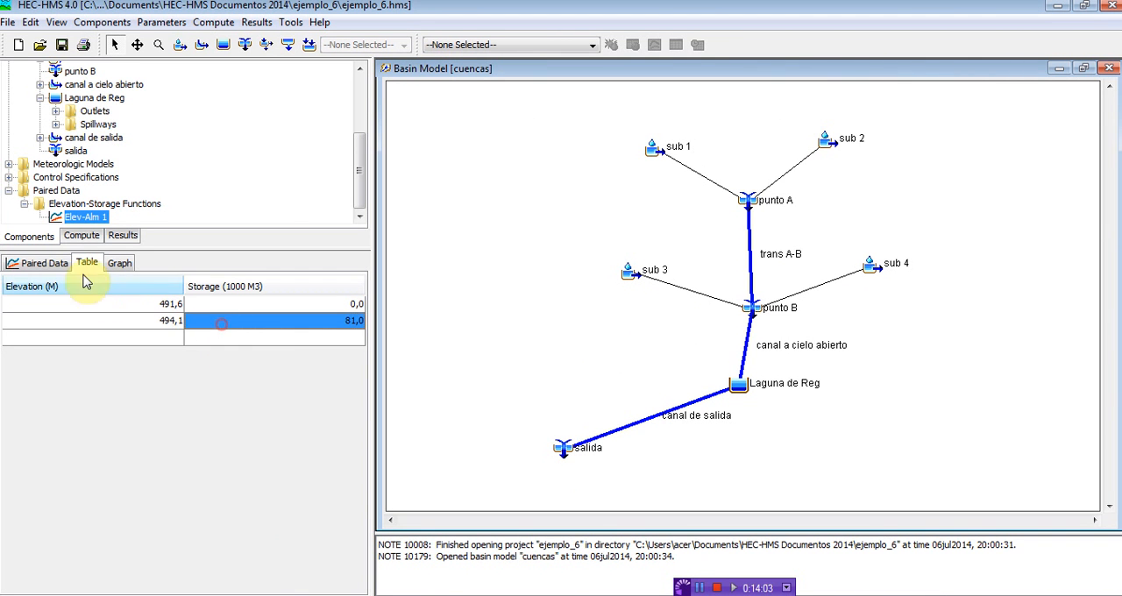
Step: Collapse the paired data, reopen Laguna de Reg's reservoir settings, and choose Elev-Alm 1 as the elevation-storage function
click(24, 203)
click(7, 205)
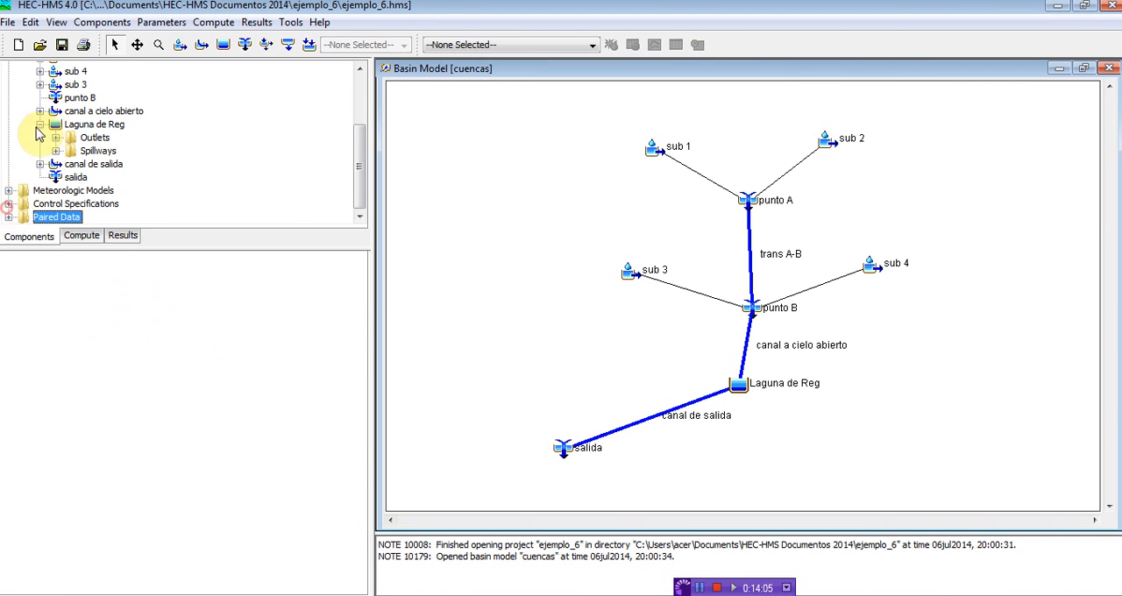
click(95, 124)
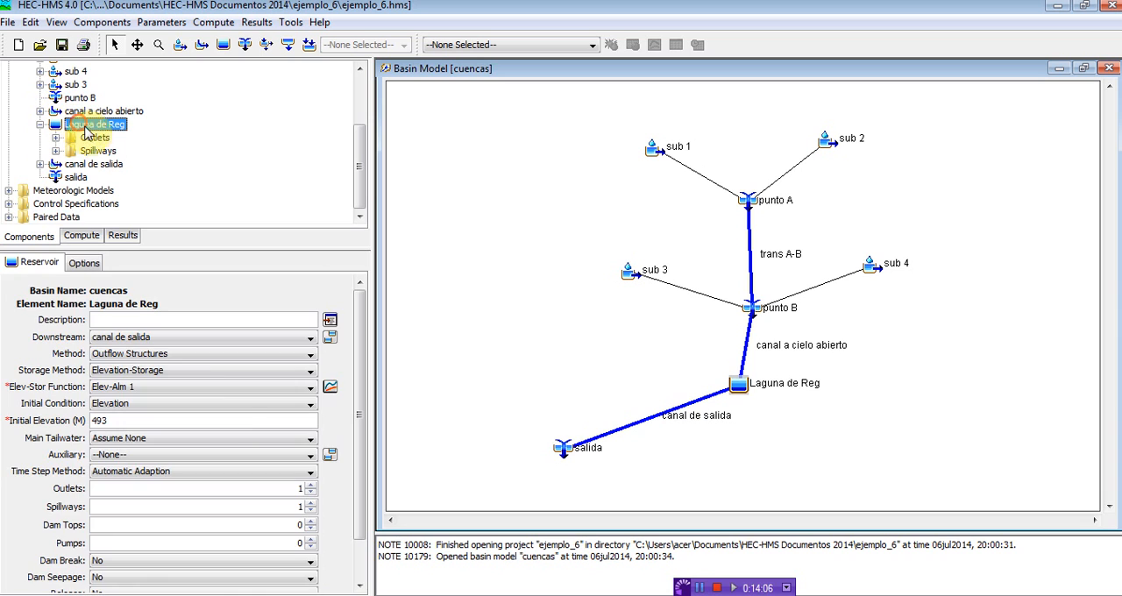
click(133, 387)
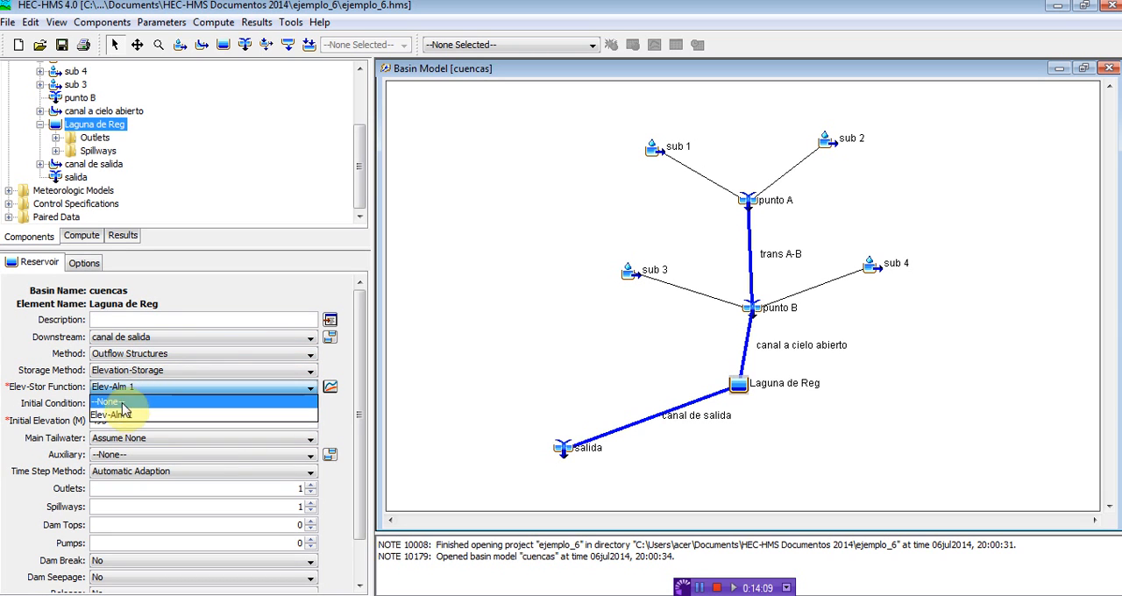
click(133, 414)
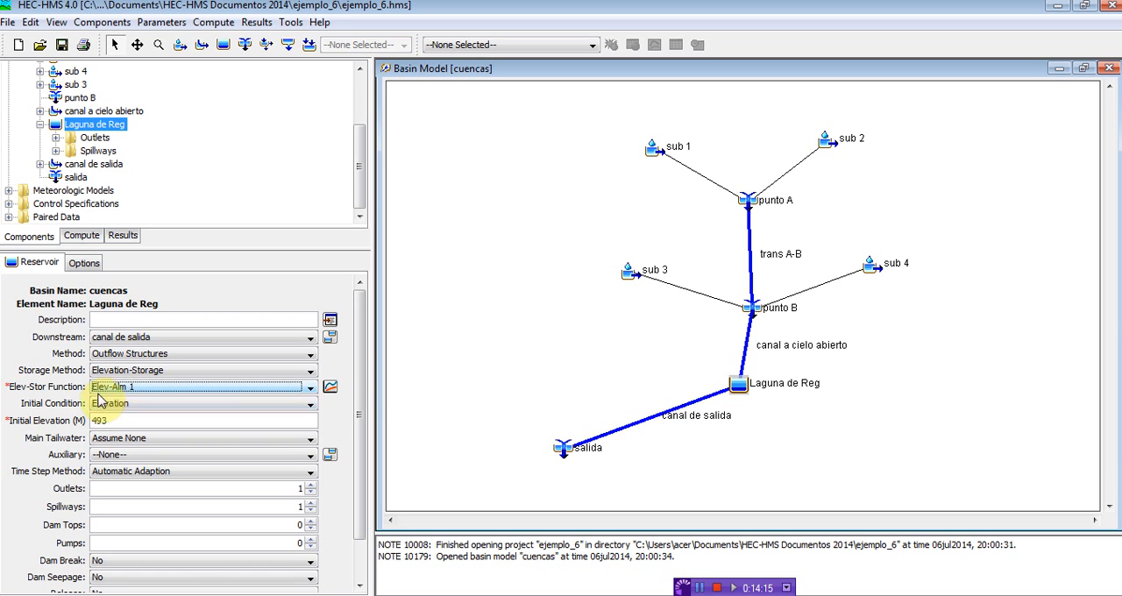
Step: Choose Elevation as Laguna de Reg's initial condition and check its initial elevation value
click(106, 406)
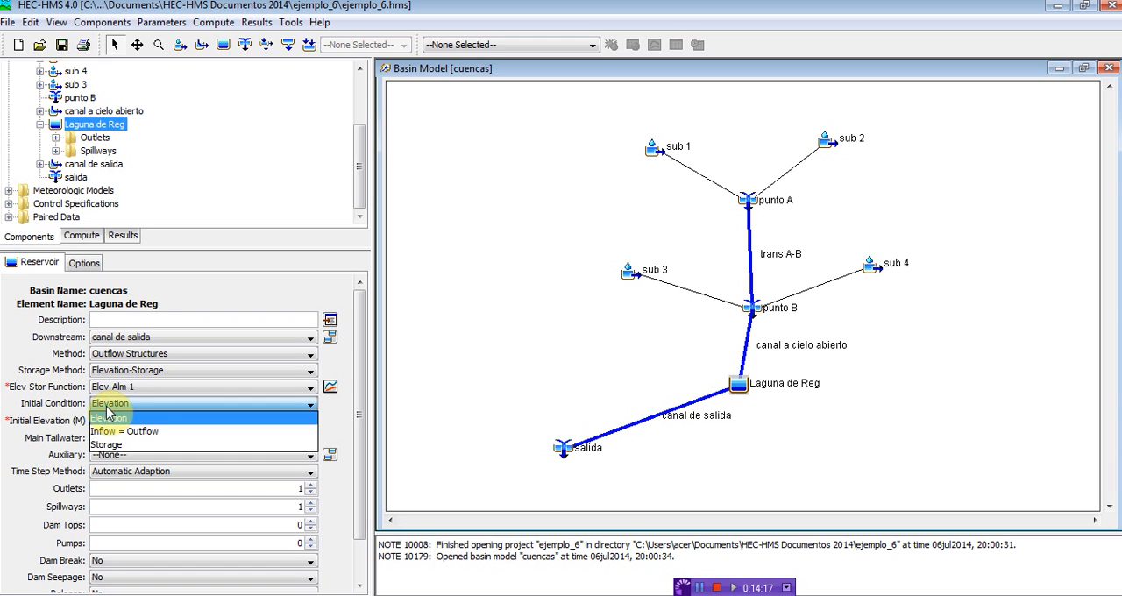
click(106, 415)
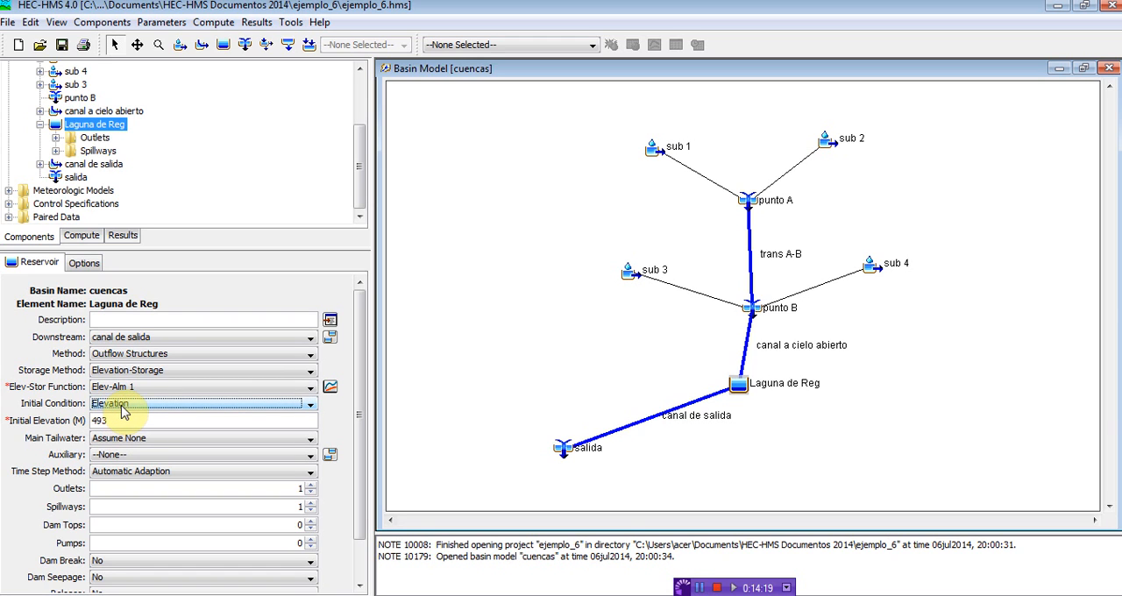
click(171, 405)
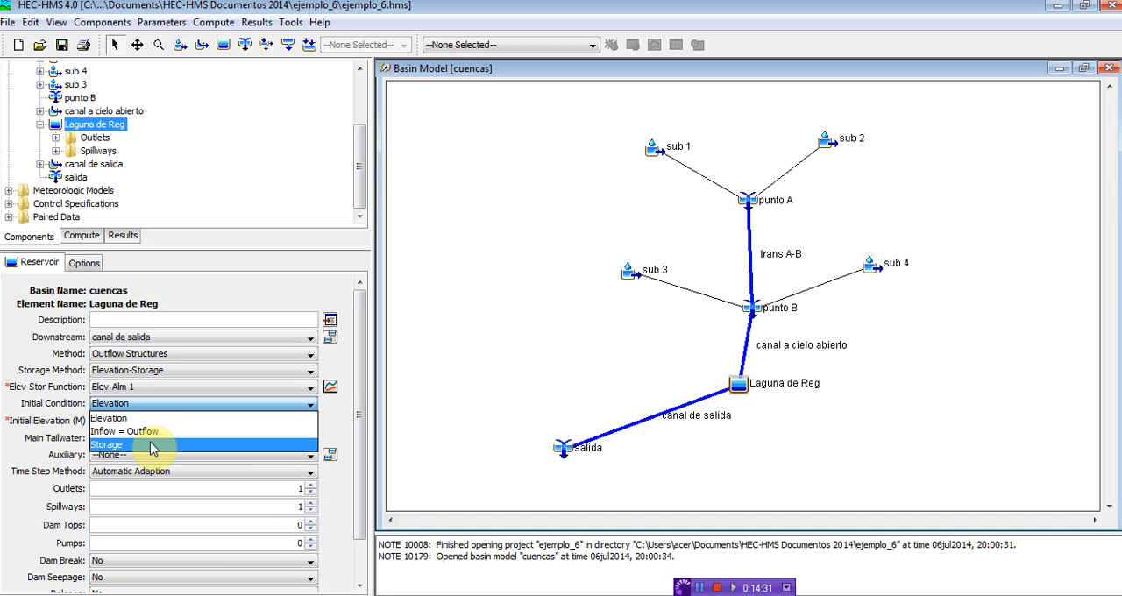
click(113, 420)
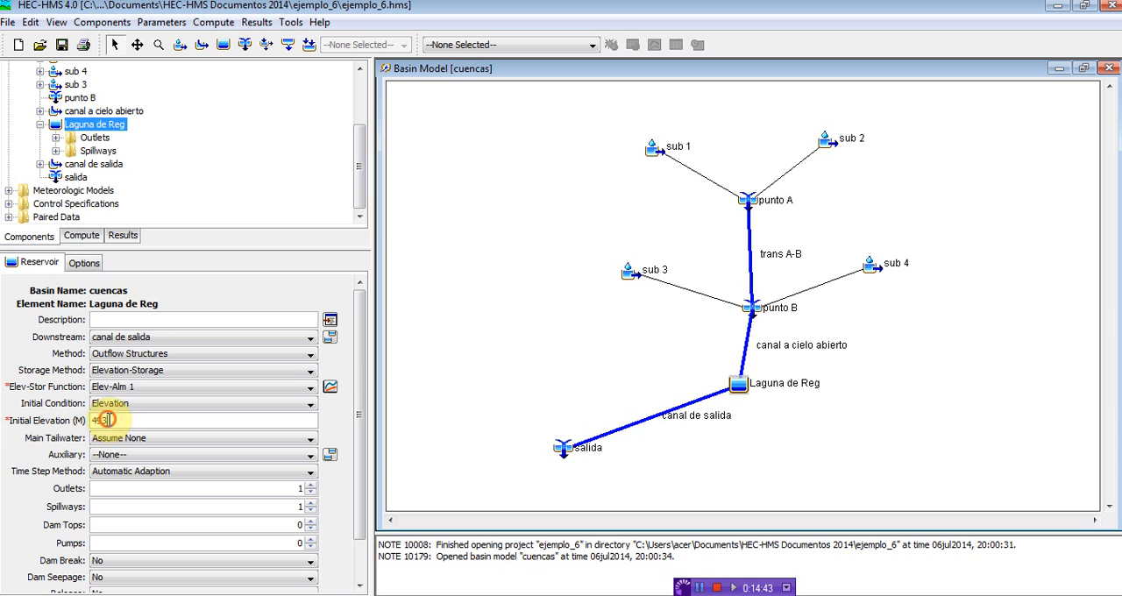
drag(106, 420, 85, 426)
click(117, 421)
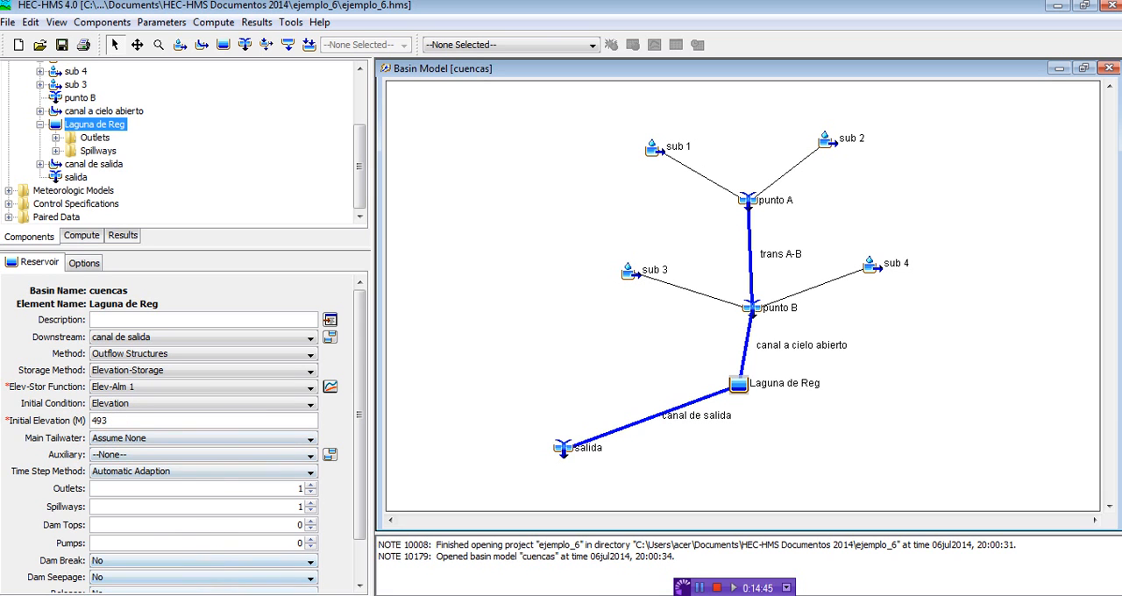
Step: Switch to Recortes and highlight in yellow the water stored below the spillway crest in the lagoon section
key(alt+Tab)
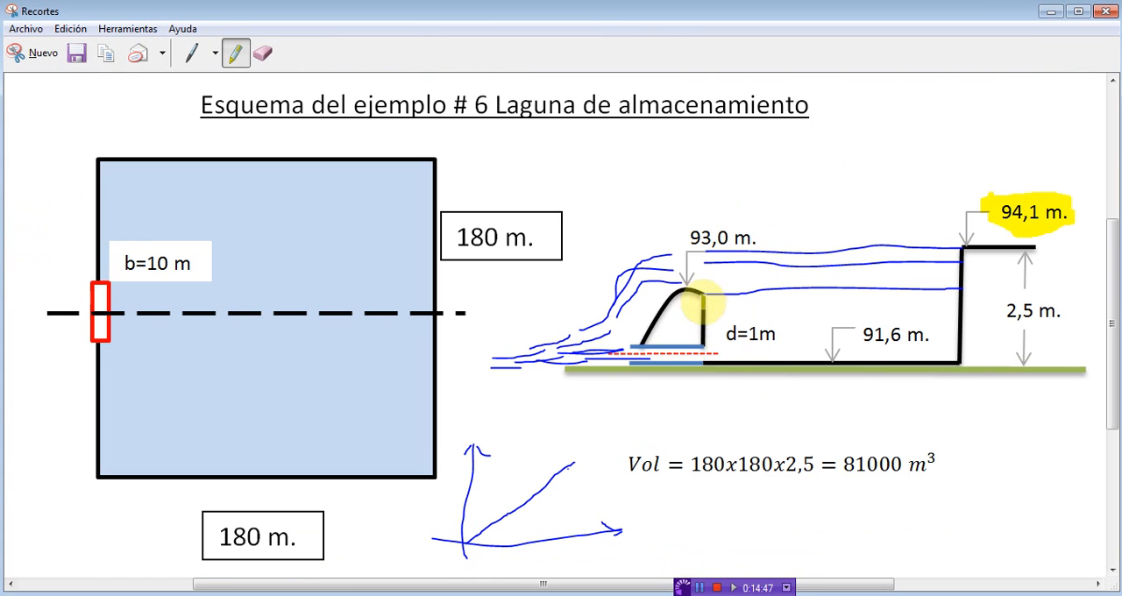
drag(701, 294, 962, 292)
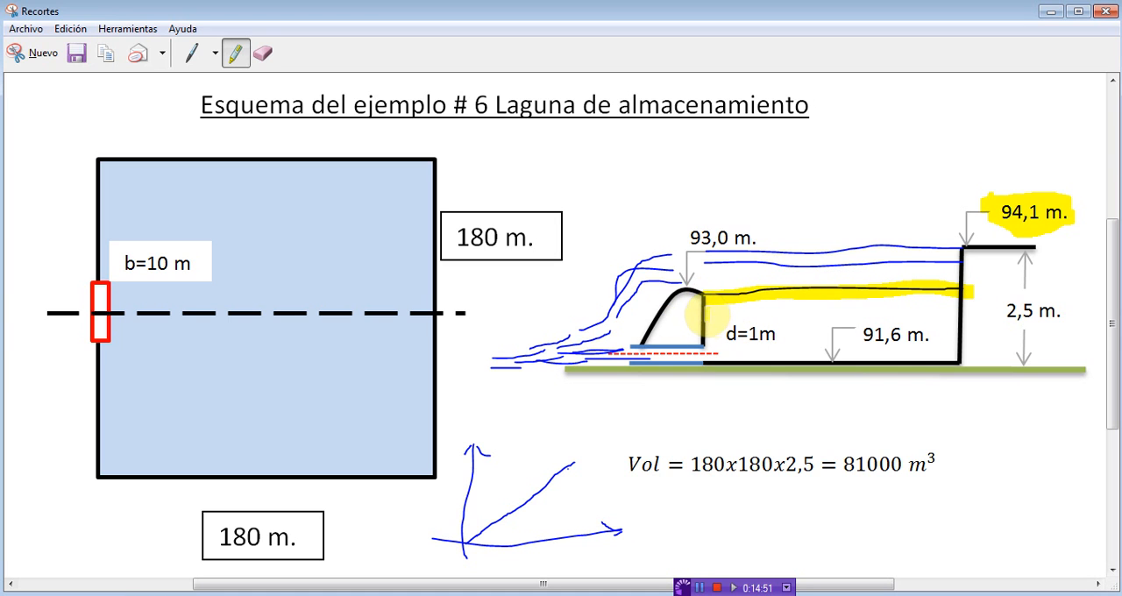
mouse_move(712, 313)
mouse_down()
mouse_move(907, 303)
mouse_move(776, 342)
mouse_move(728, 321)
mouse_move(800, 338)
mouse_up()
drag(868, 340, 871, 339)
drag(704, 333, 885, 336)
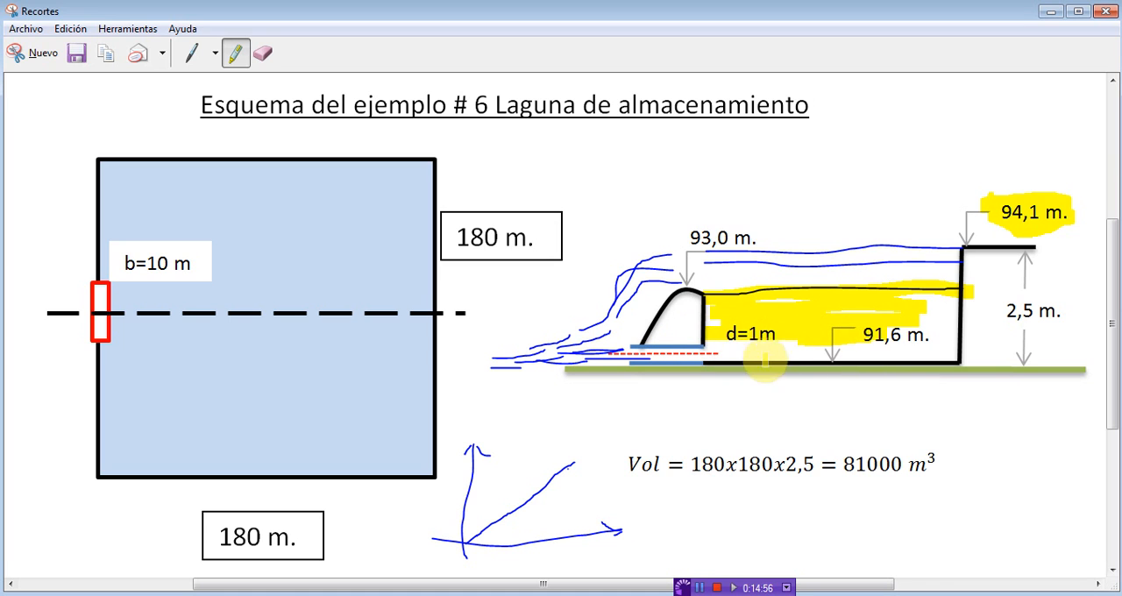
mouse_move(710, 352)
mouse_down()
mouse_move(960, 349)
mouse_move(895, 331)
mouse_move(933, 297)
mouse_up()
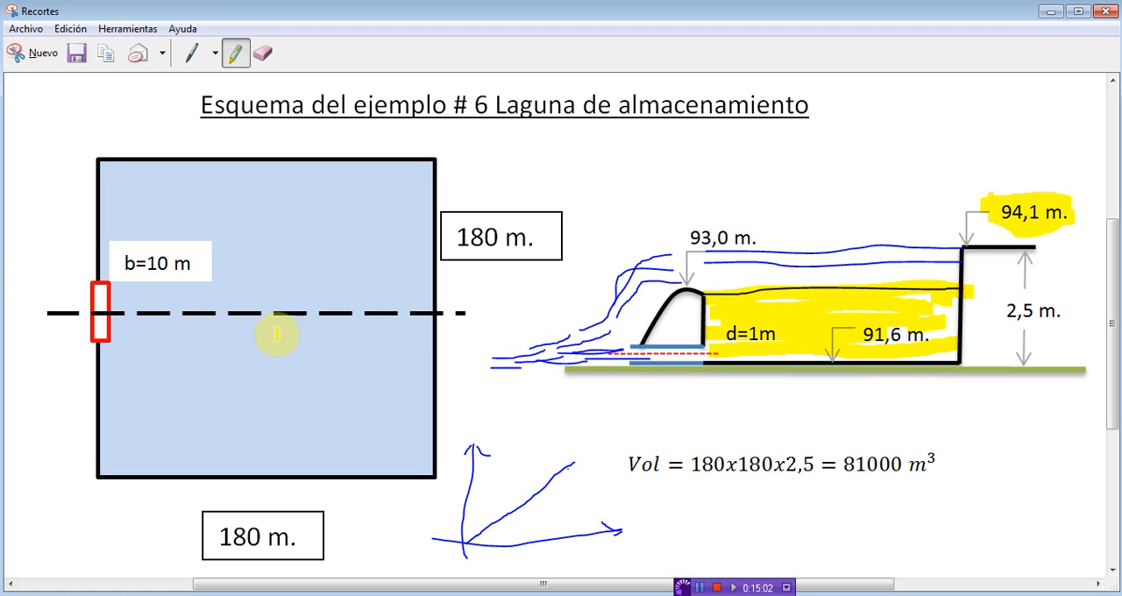
Step: Return to HEC-HMS and review the lagoon's initial elevation and remaining reservoir settings
click(1040, 12)
double_click(113, 420)
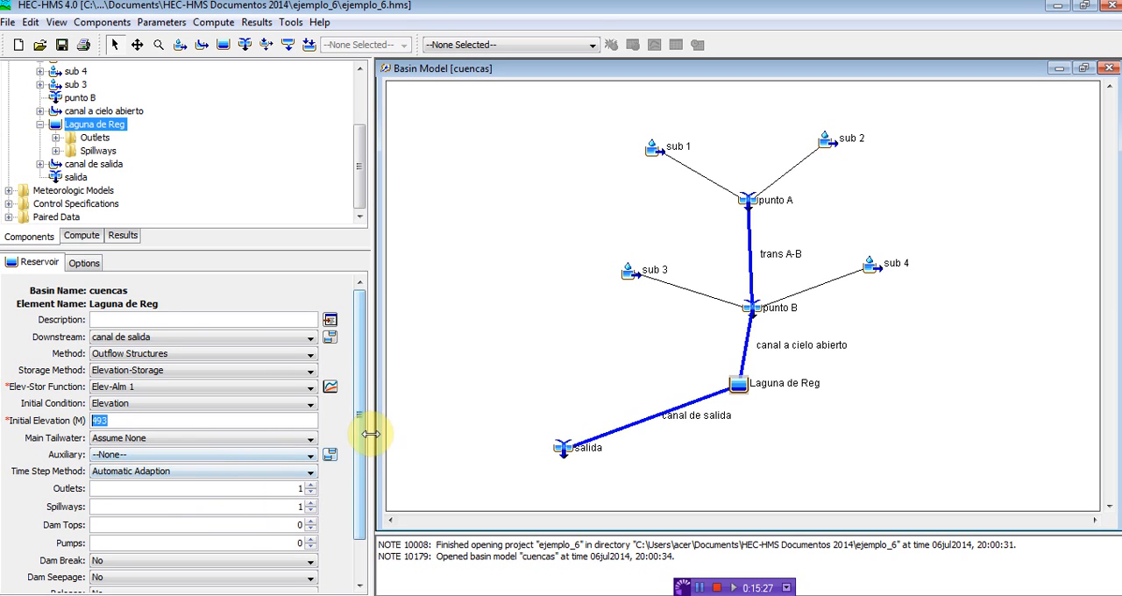
scroll(355, 496, down, 2)
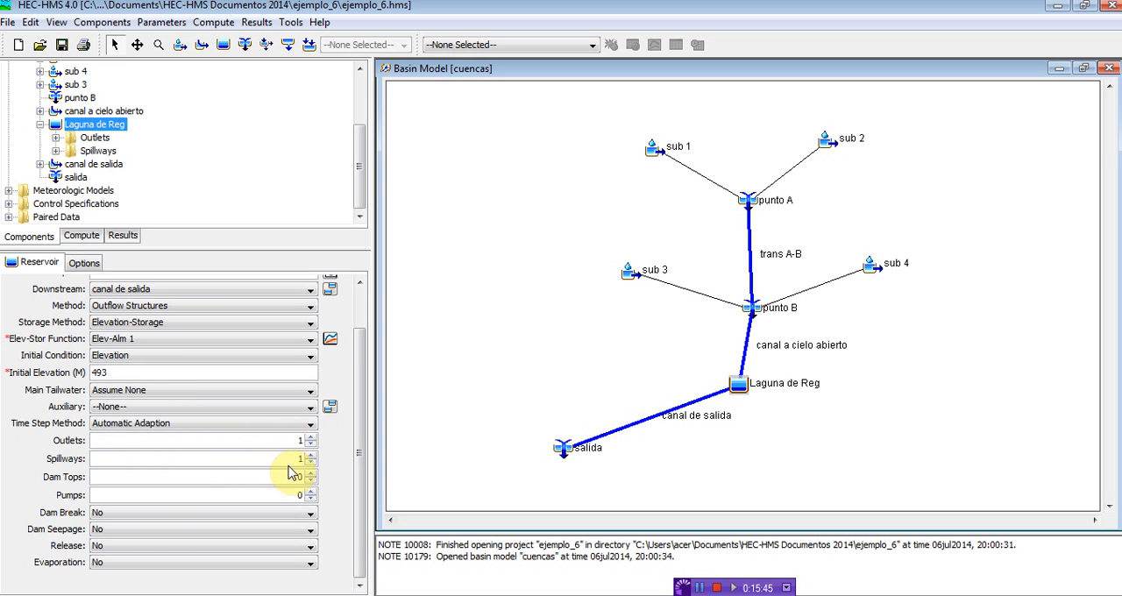
Step: Expand Laguna de Reg's outlets and spillways and open the settings of Outlet 1
click(56, 138)
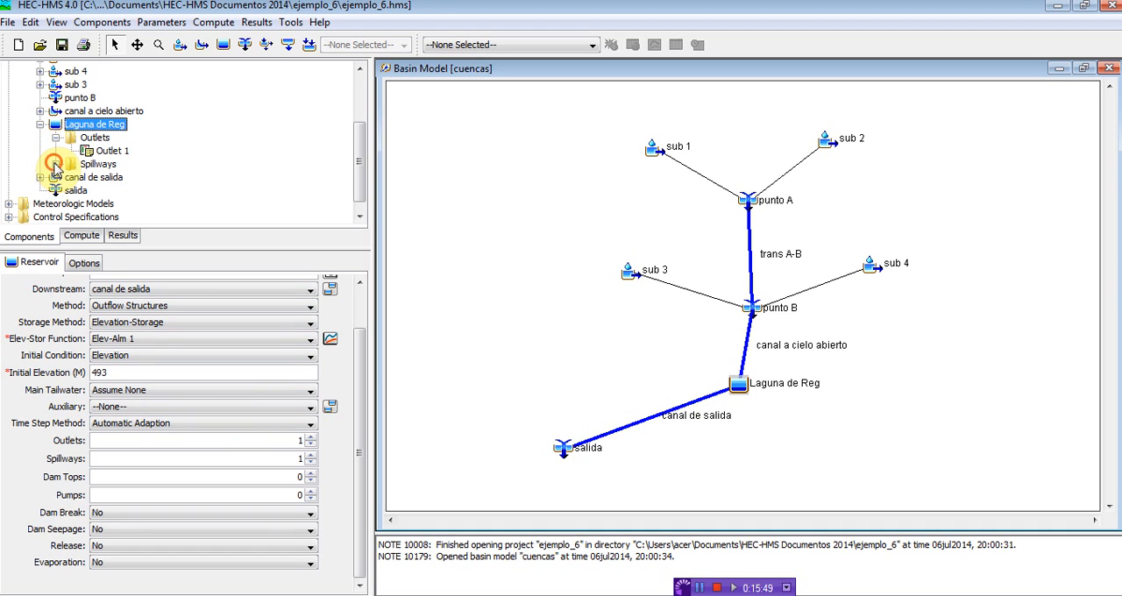
click(54, 165)
click(107, 153)
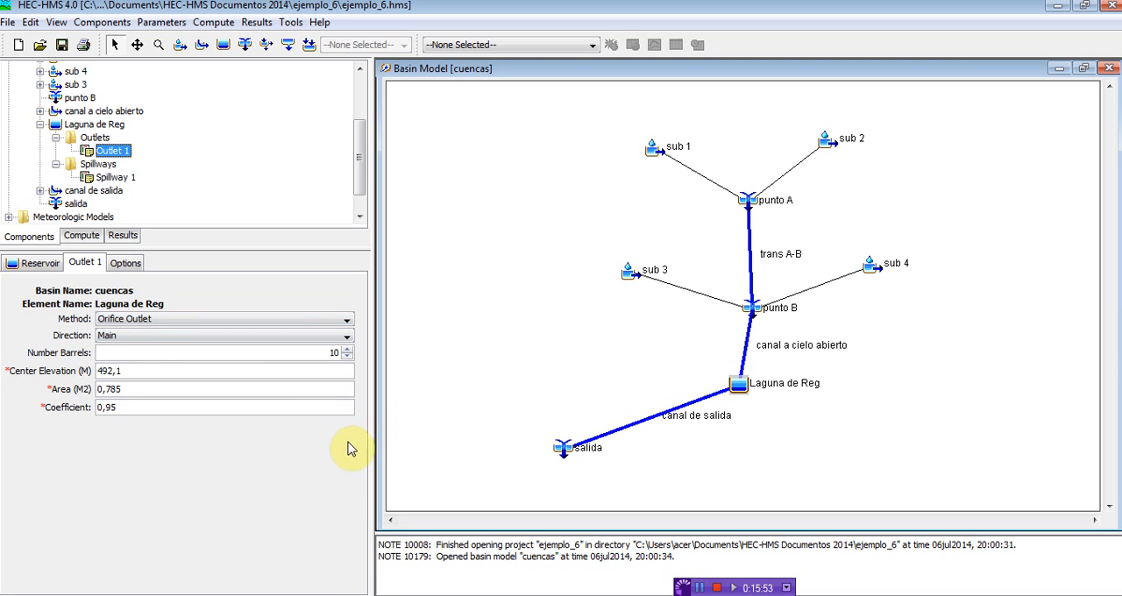
Step: Arrange HEC-HMS and Recortes side by side, with the lagoon's cross-section in view in Recortes
click(418, 2)
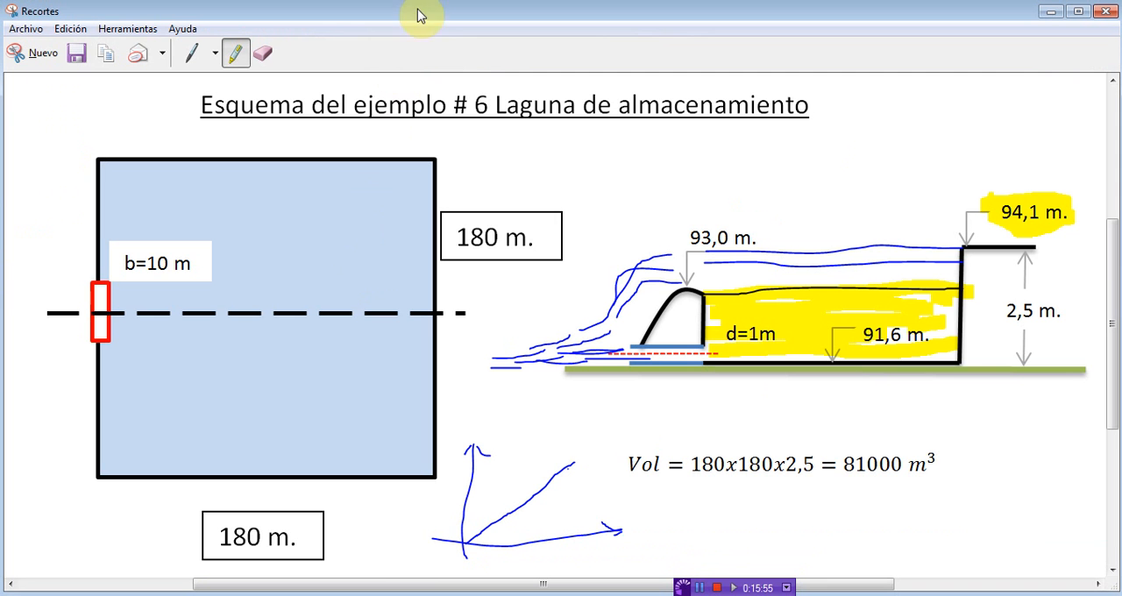
drag(434, 11, 433, 39)
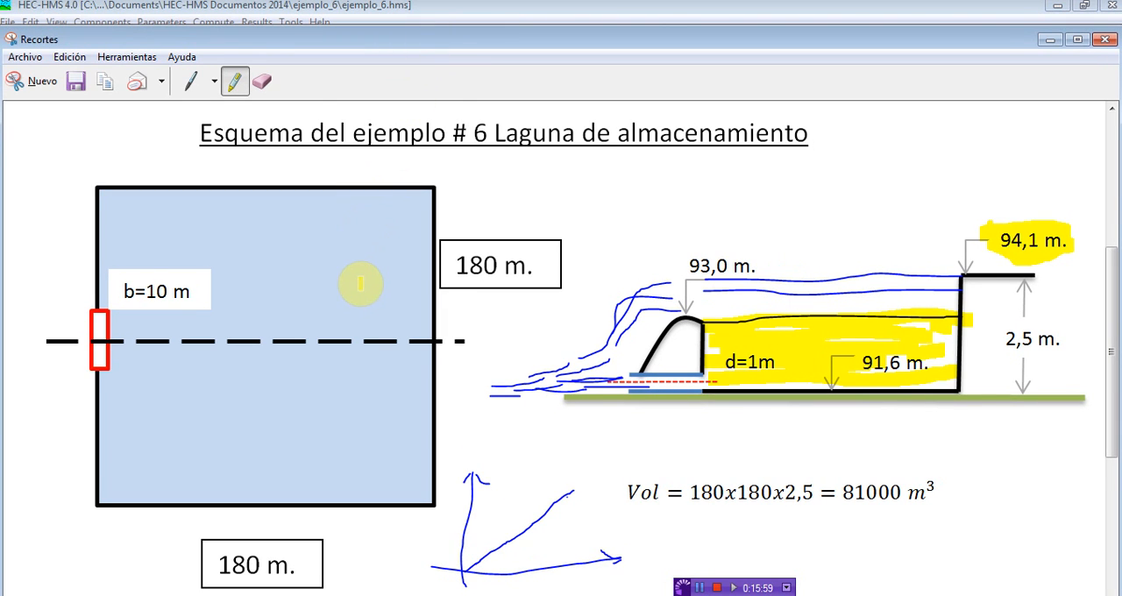
scroll(361, 283, down, 2)
scroll(363, 278, up, 1)
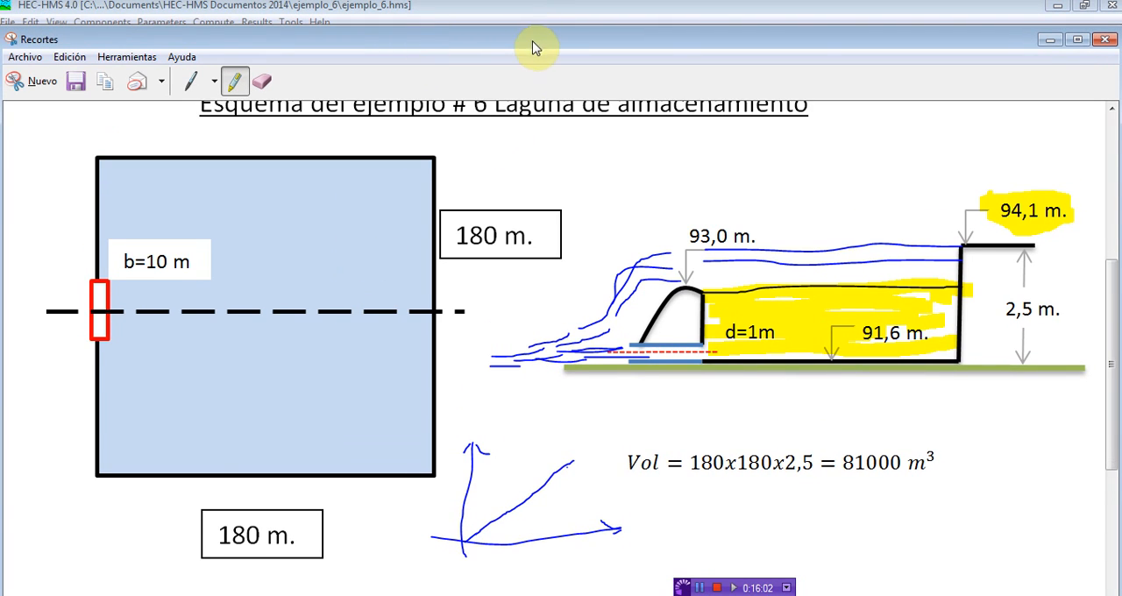
drag(533, 42, 1121, 40)
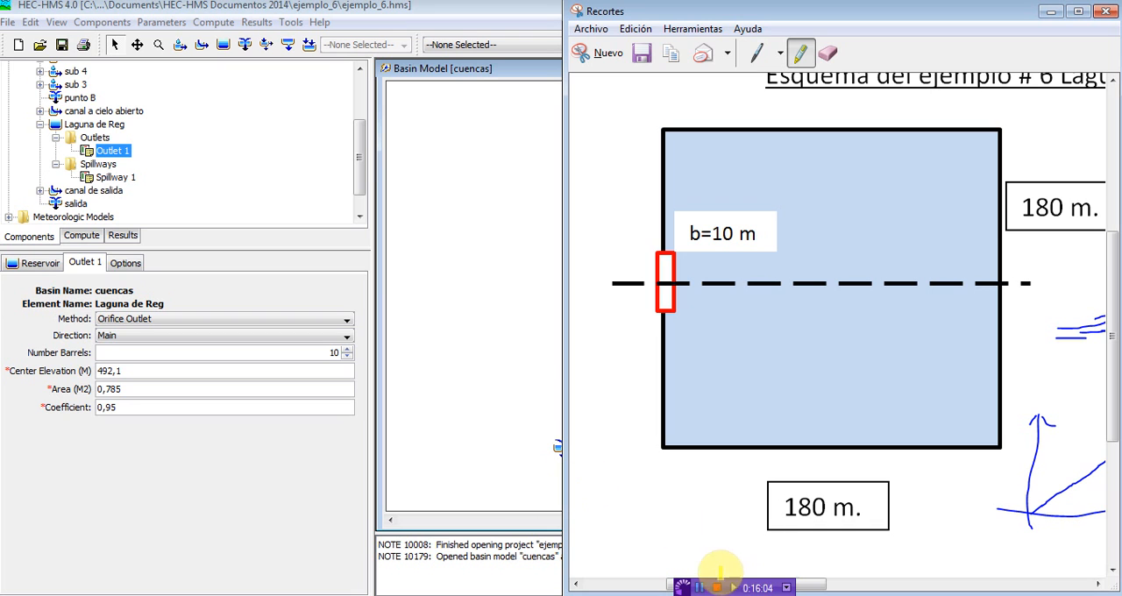
drag(820, 584, 983, 584)
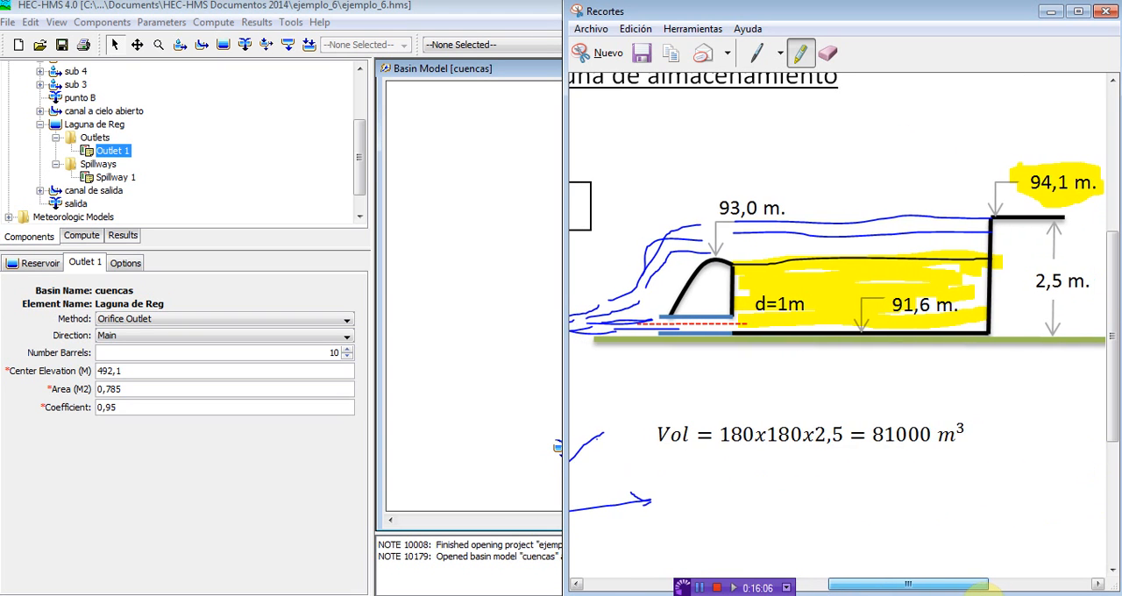
click(511, 10)
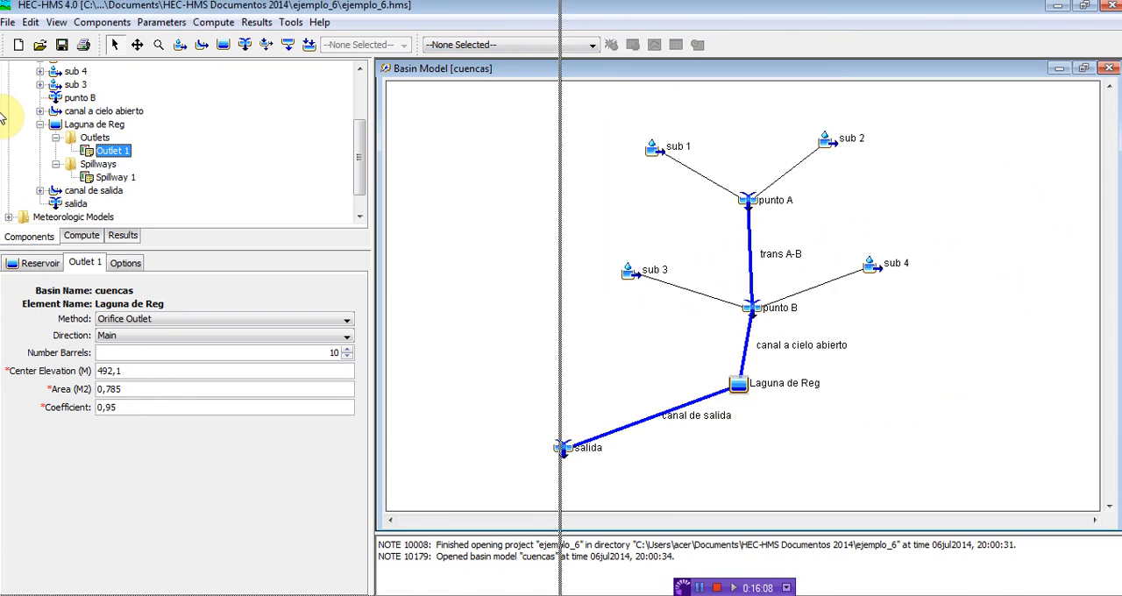
drag(1, 118, 7, 100)
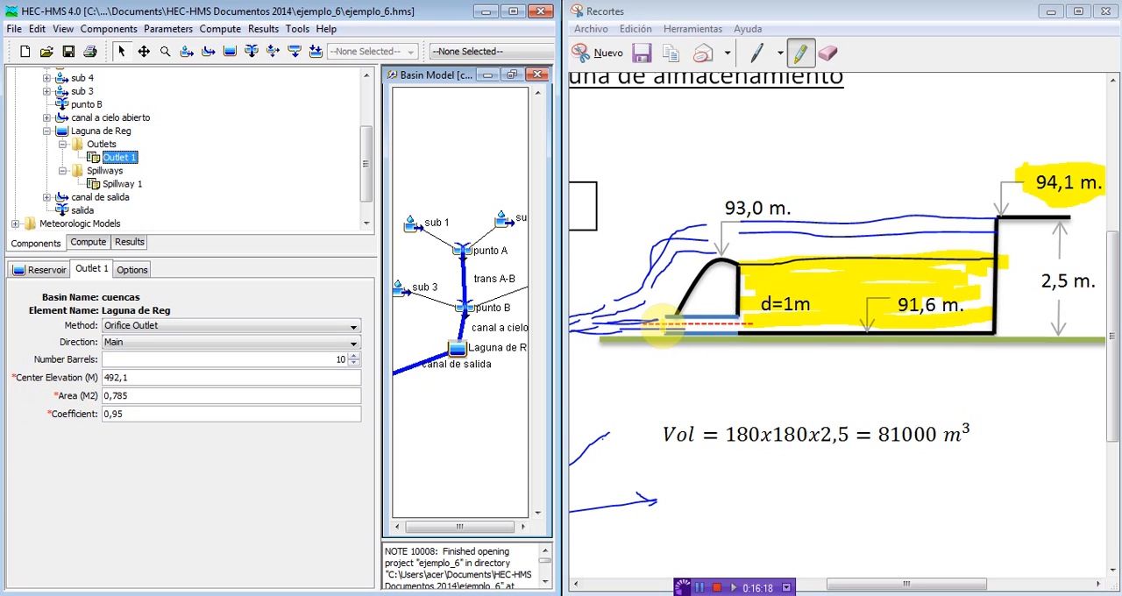
Step: Highlight the outlet pipe's dashed centerline in yellow on the Recortes diagram and check Outlet 1's center elevation
click(671, 323)
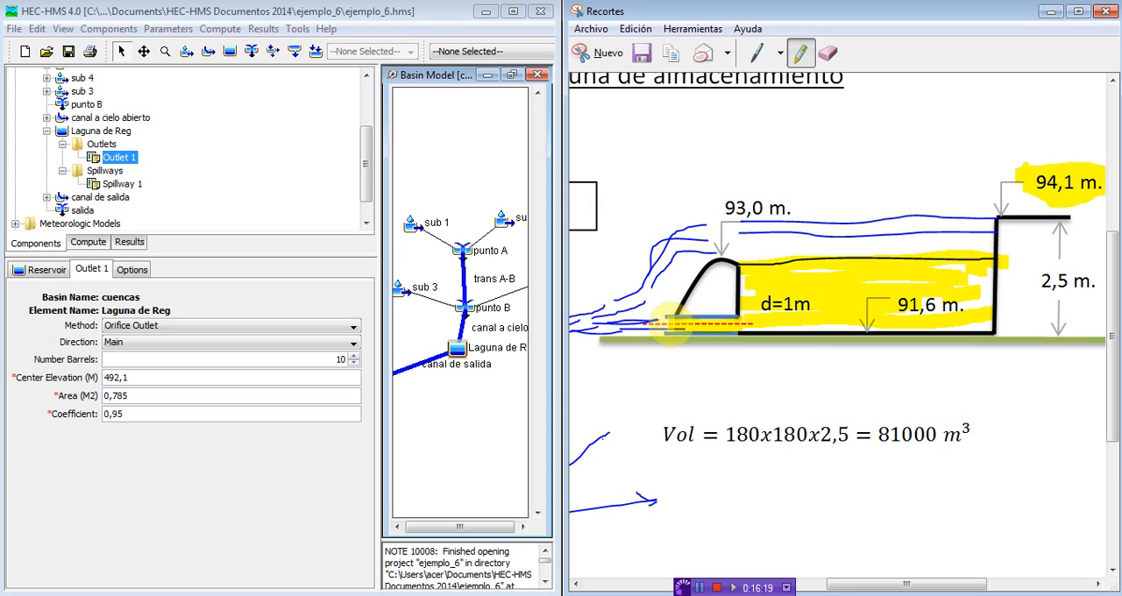
drag(653, 323, 756, 324)
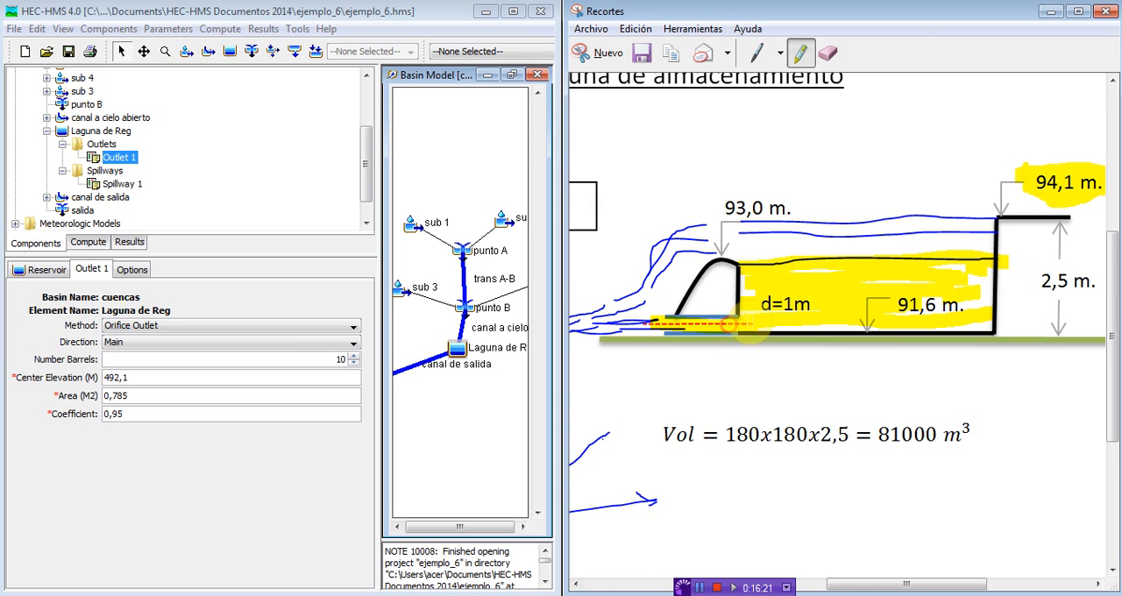
click(122, 376)
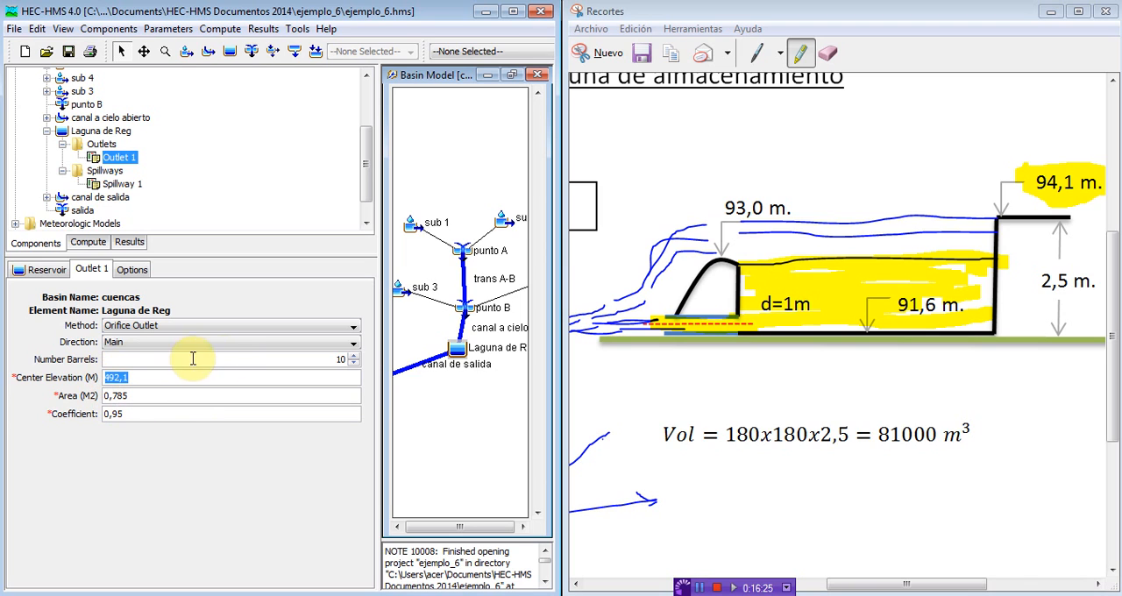
Step: Set Outlet 1's number of barrels to 1 and check its area and coefficient
double_click(340, 359)
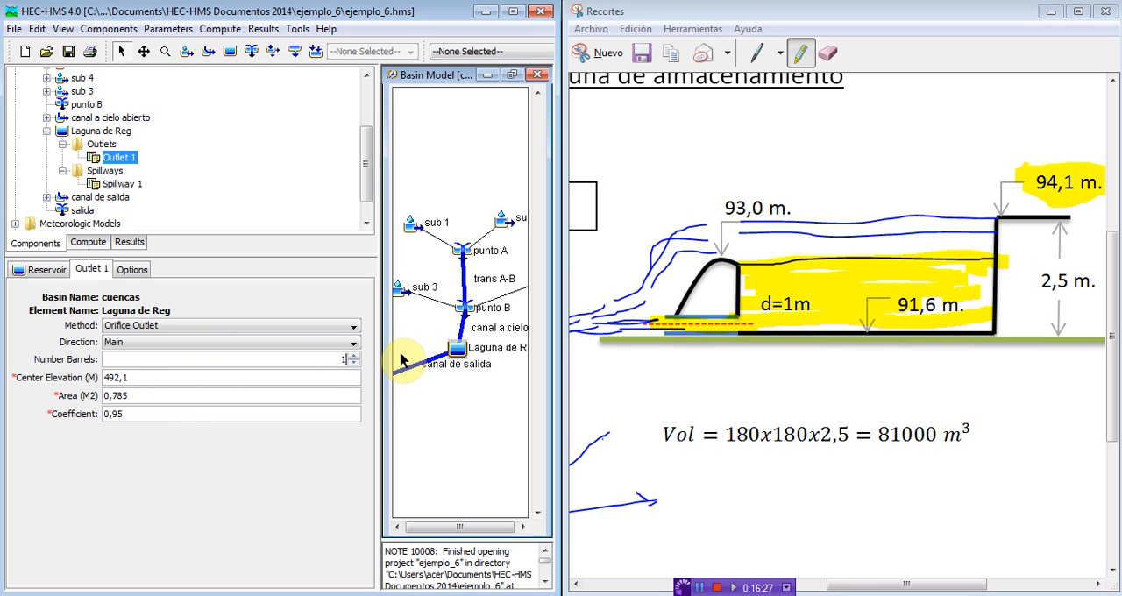
click(138, 395)
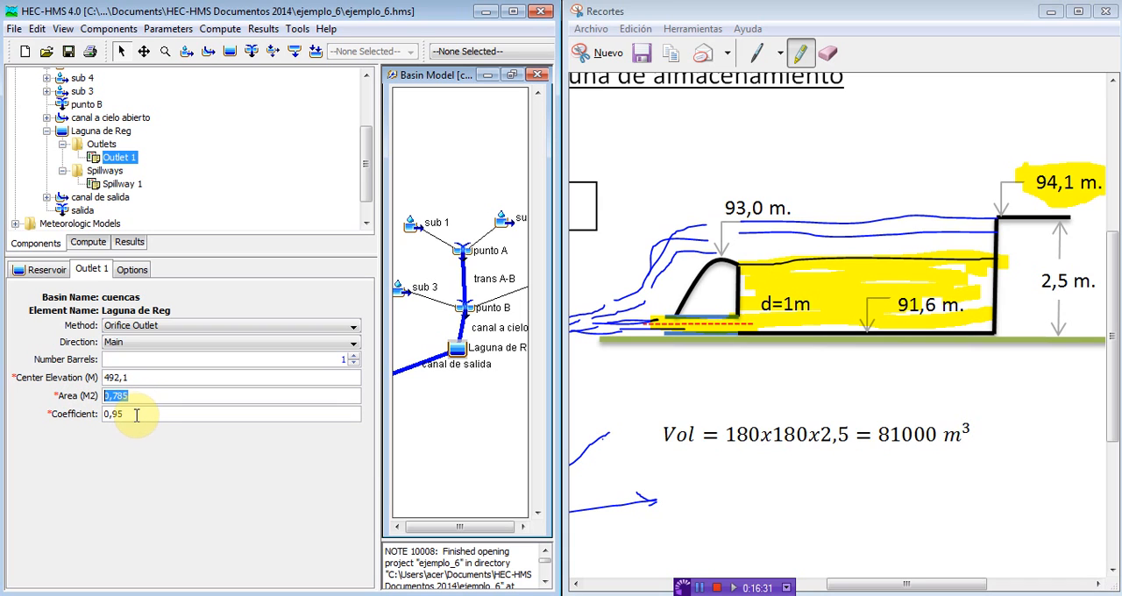
double_click(135, 416)
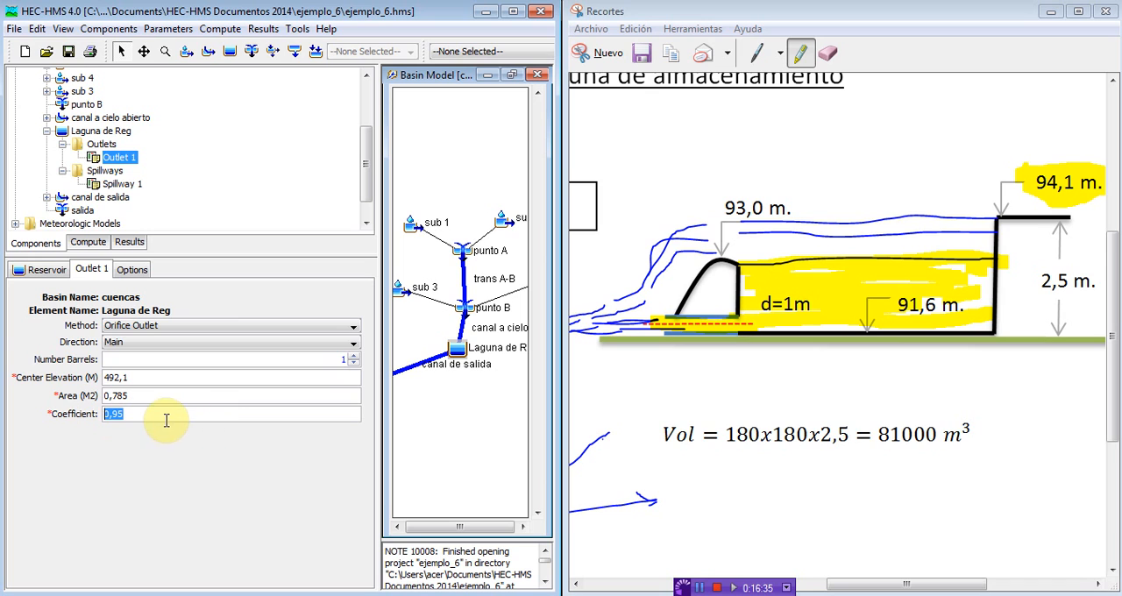
Step: Open Spillway 1's settings and check its elevation against the diagram's 93,0 m. level, highlighting that level in yellow
click(121, 186)
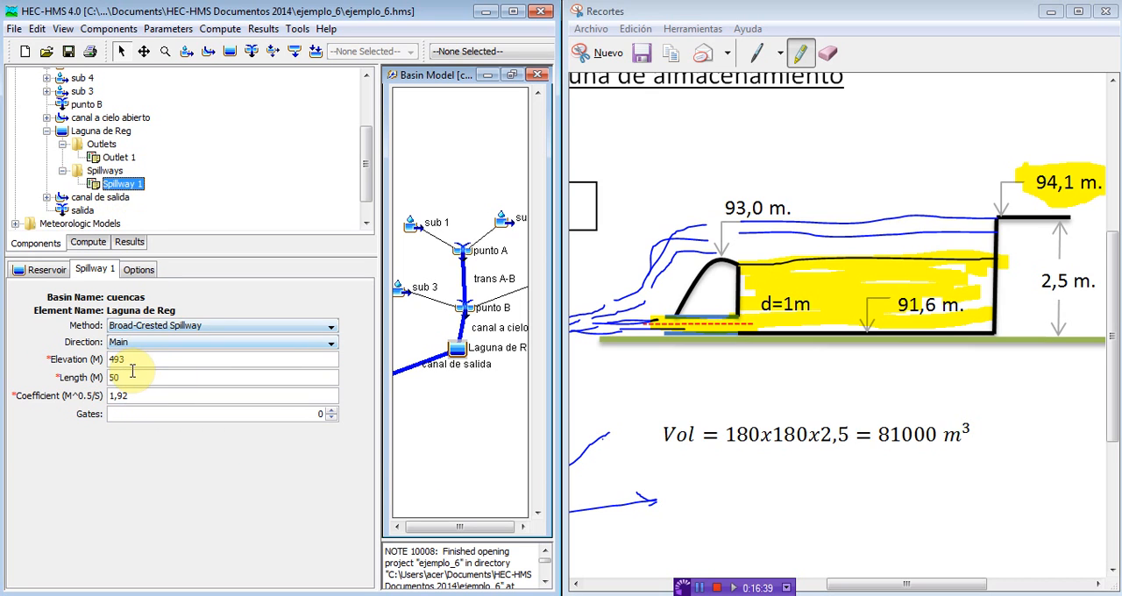
drag(131, 359, 91, 361)
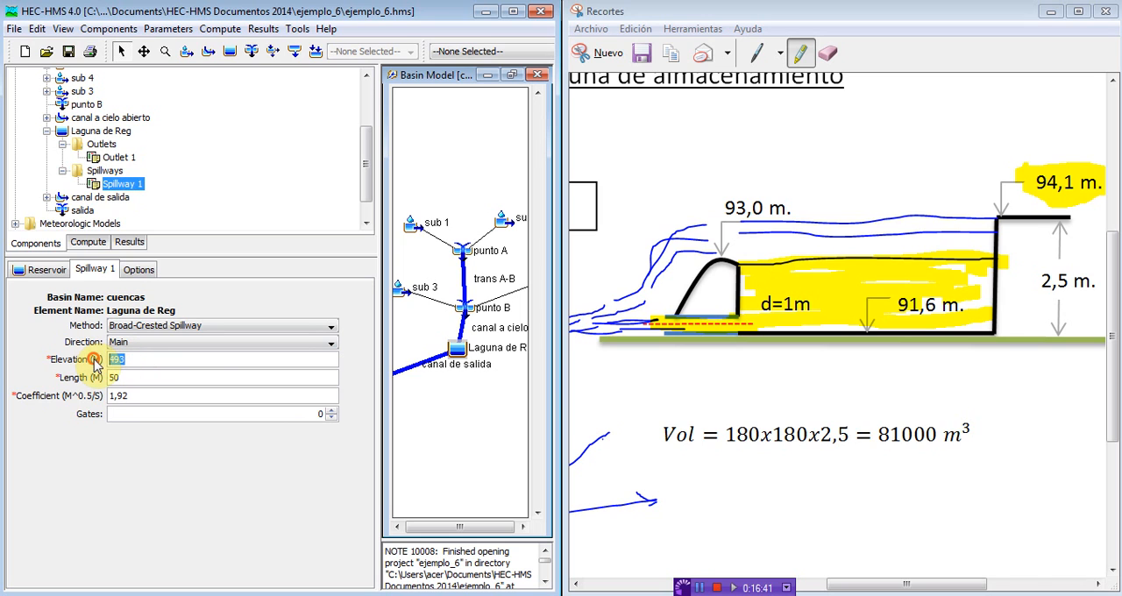
drag(713, 209, 804, 209)
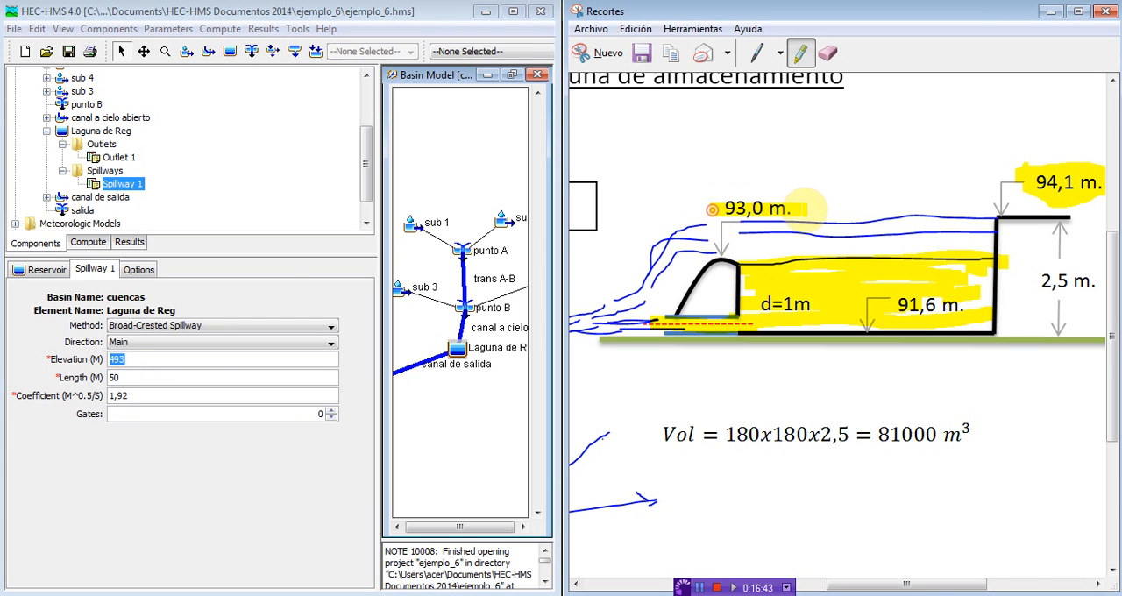
Step: Set Spillway 1's length to 10 m and collapse the lagoon's spillways and outlets in the component tree
drag(117, 377, 87, 378)
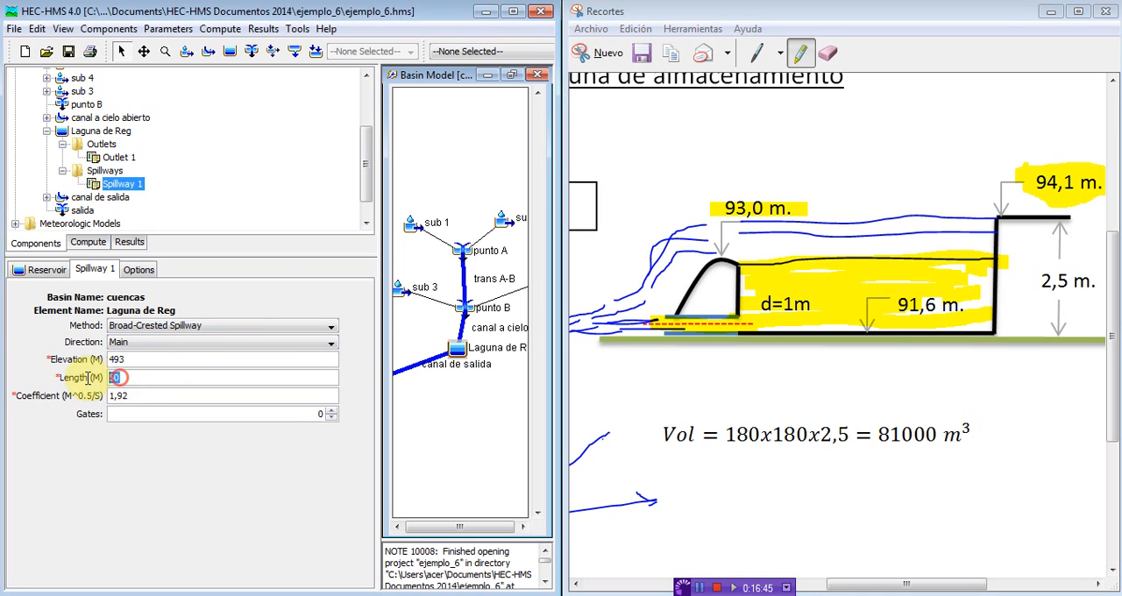
text(1)
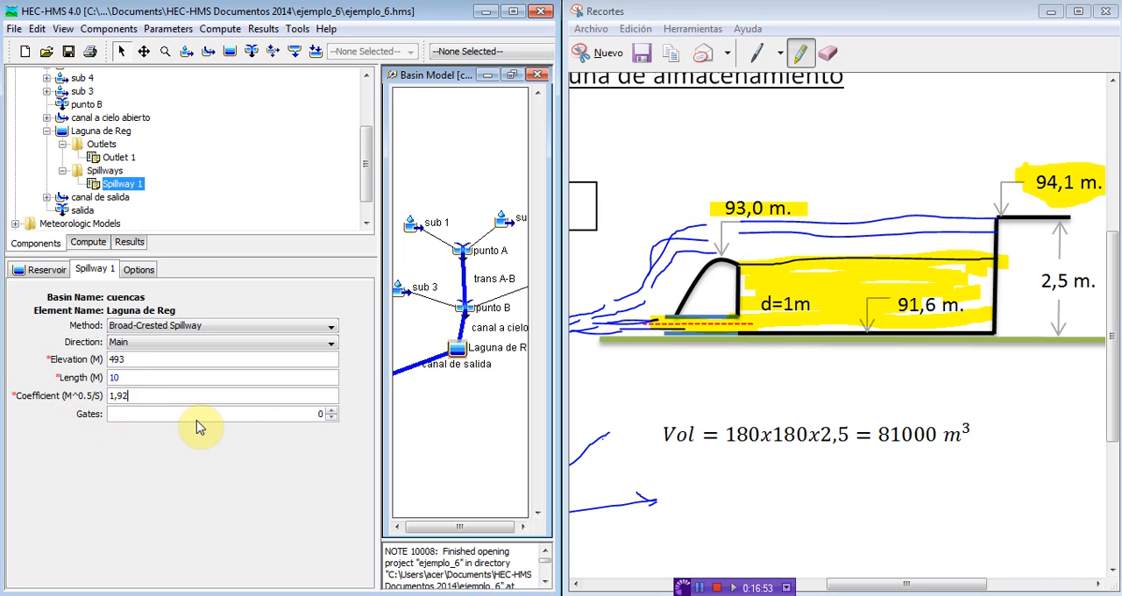
click(62, 171)
click(62, 143)
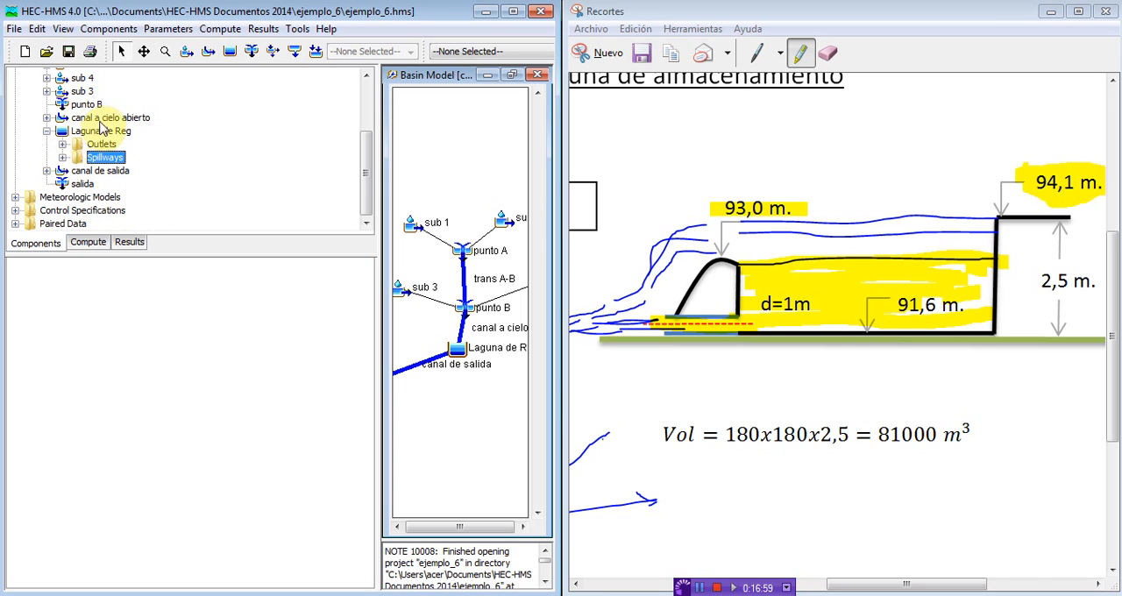
Step: Open the Met 1 meteorologic model's settings with a taller component tree, and show HEC-HMS alone at full size
click(15, 197)
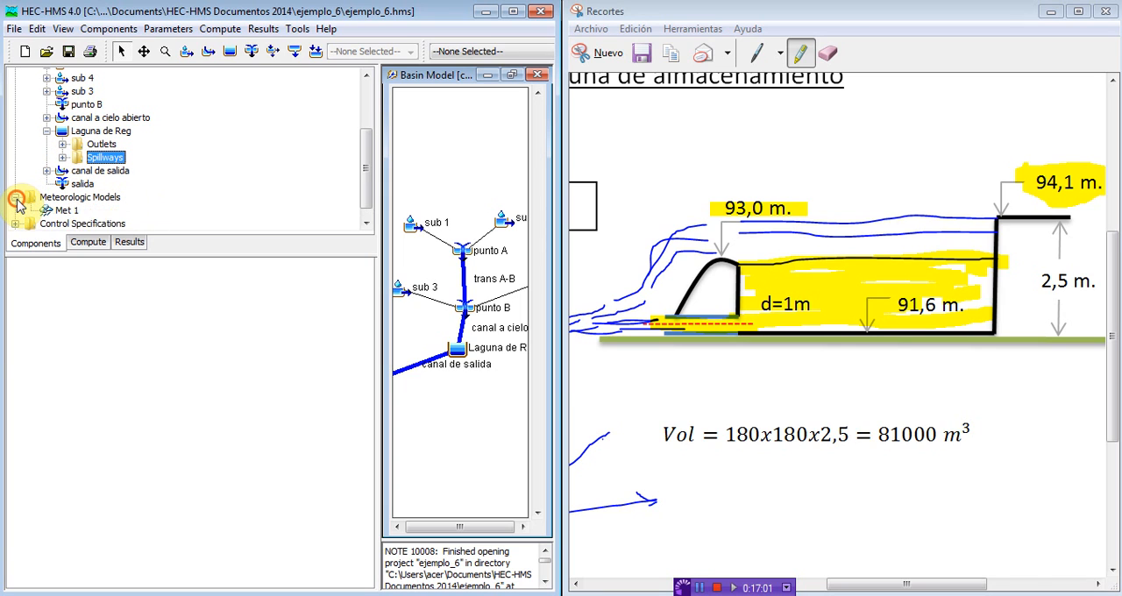
click(46, 210)
drag(167, 253, 167, 295)
click(1053, 13)
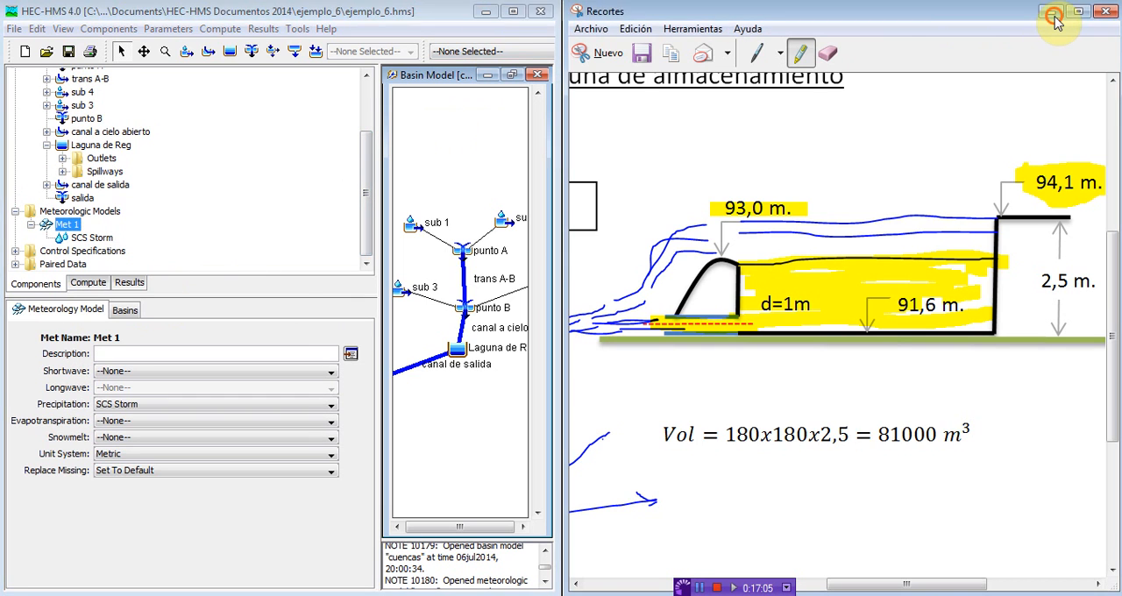
click(516, 13)
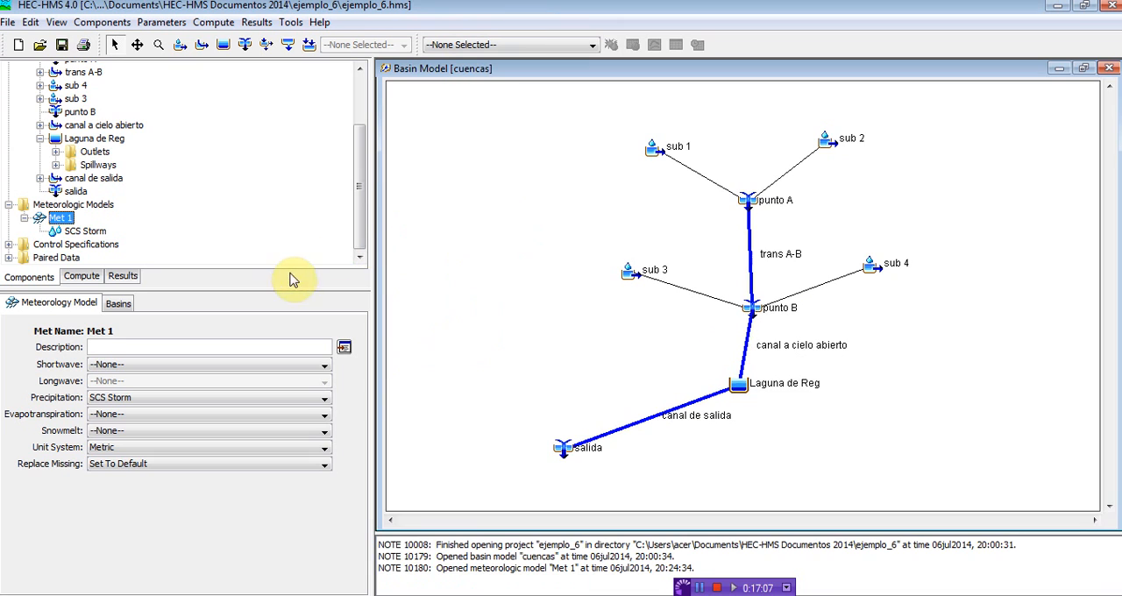
Step: Check Met 1's precipitation method, then open its SCS Storm settings and check the storm type and depth
click(132, 402)
click(140, 481)
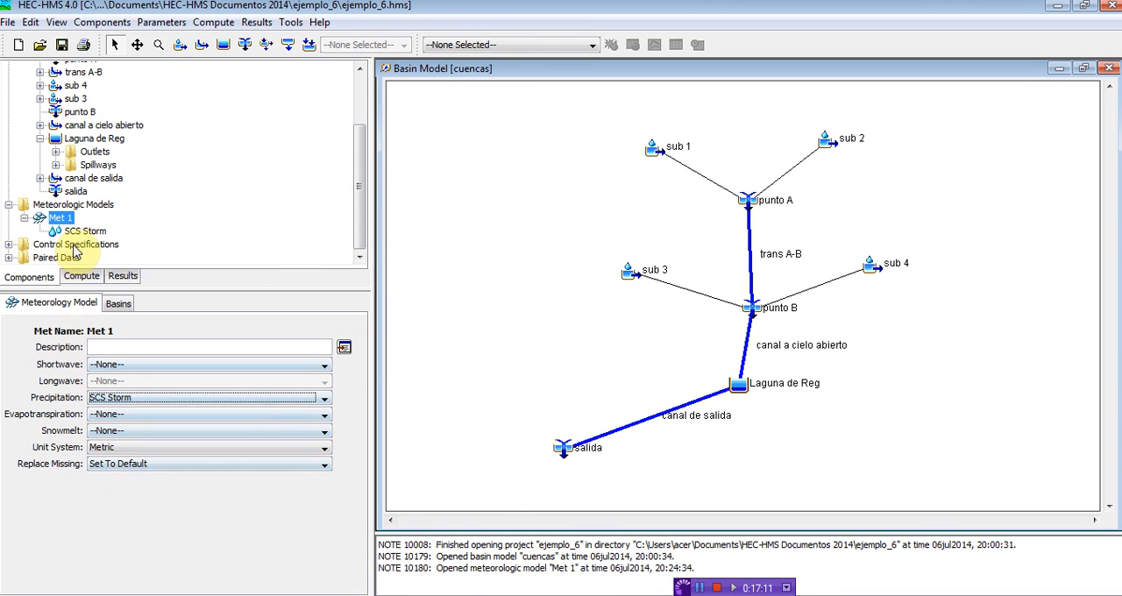
click(85, 230)
drag(83, 362, 46, 367)
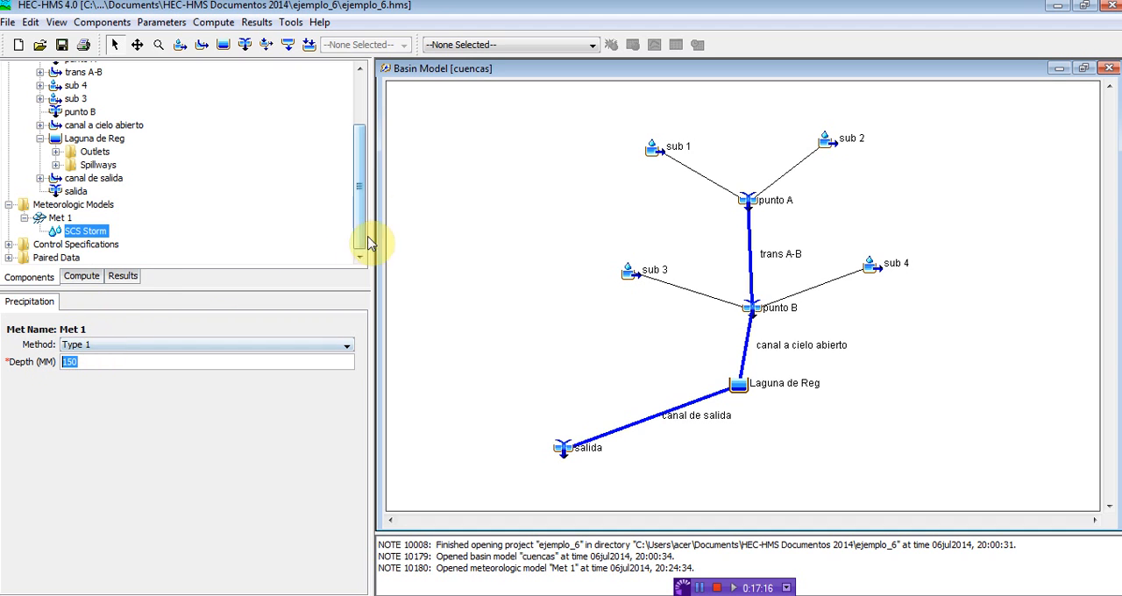
Step: Open the Control 1 control specifications and check the start date, end date and time interval
click(8, 244)
click(67, 256)
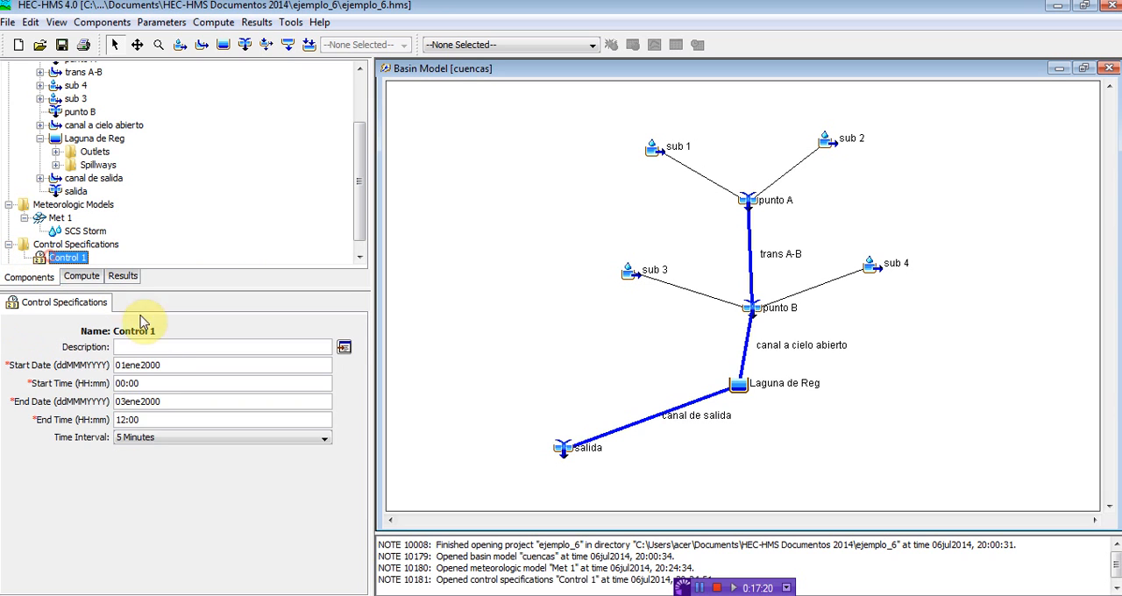
drag(163, 365, 115, 366)
drag(165, 402, 115, 403)
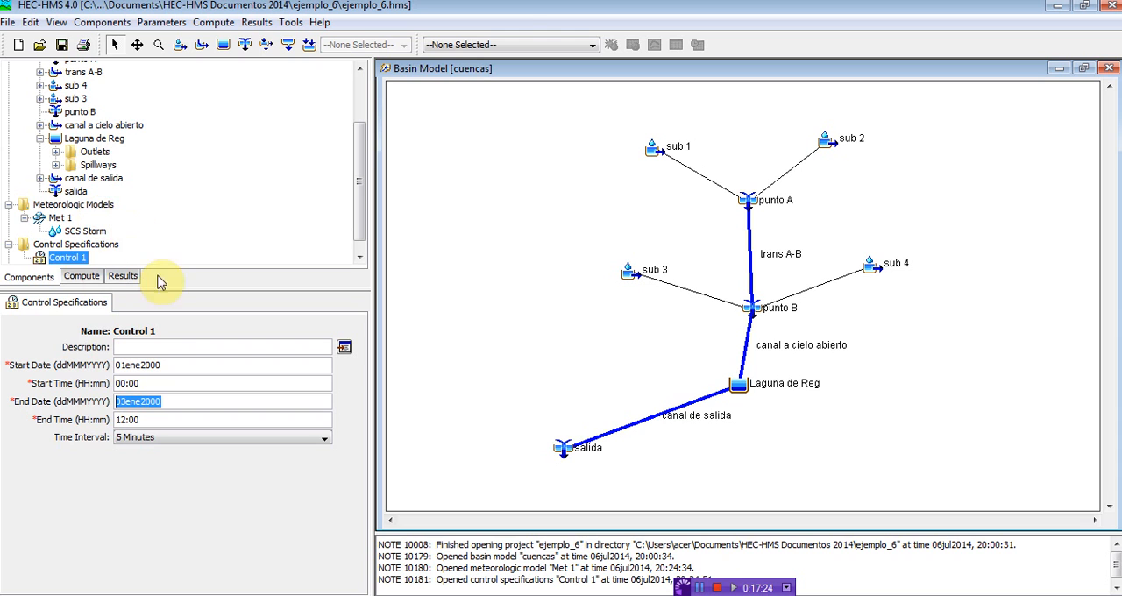
Step: Select Run 1 as the current simulation, compute it, and enlarge the message log to read its errors
click(533, 45)
click(526, 74)
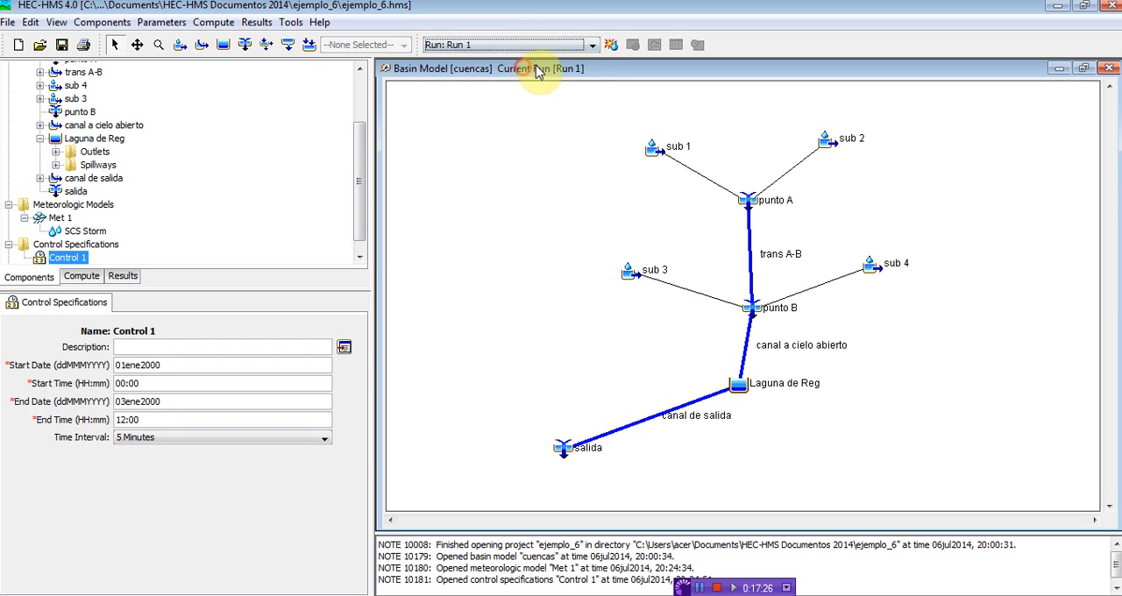
click(609, 43)
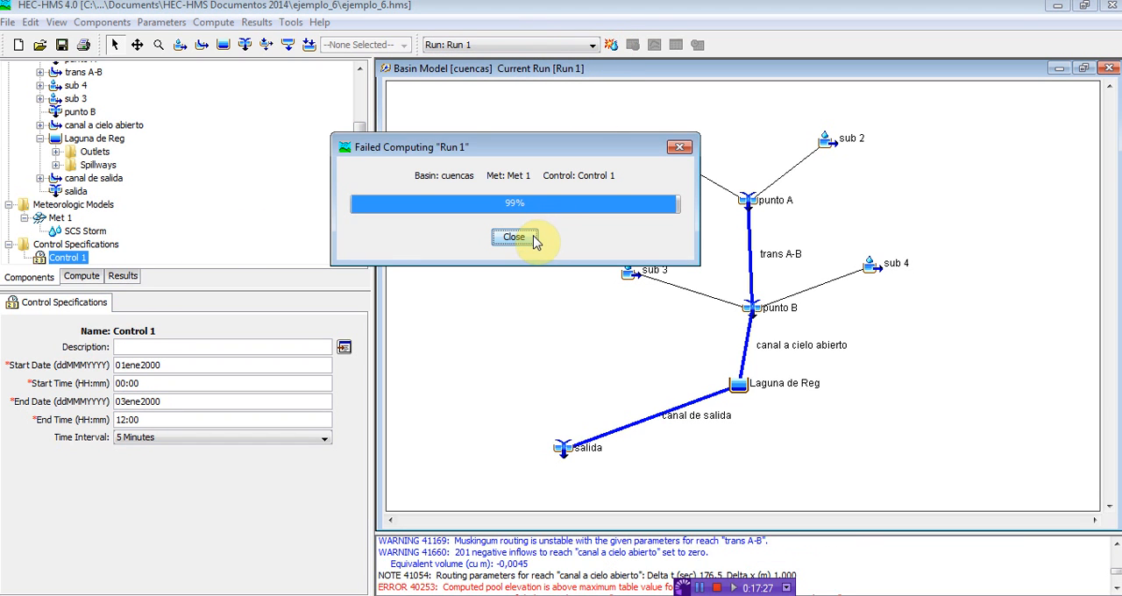
click(514, 237)
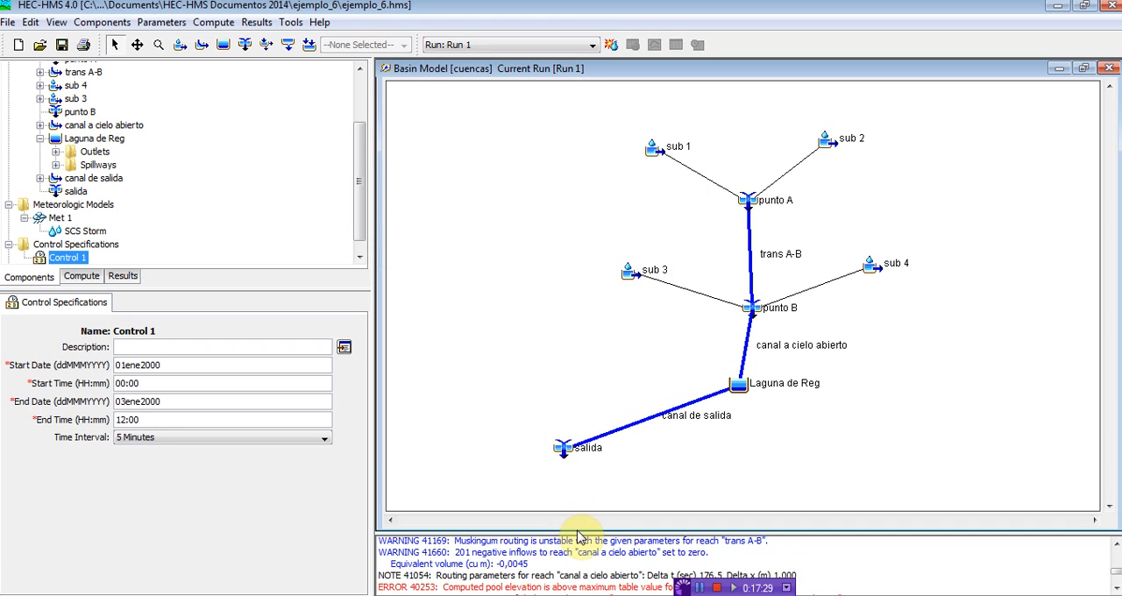
drag(581, 531, 575, 449)
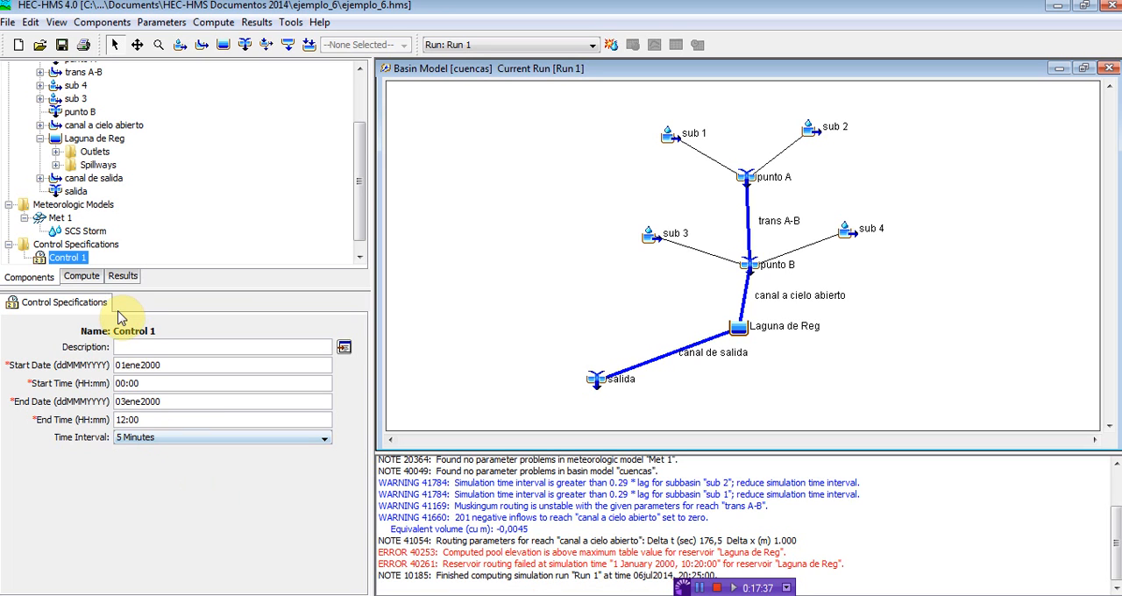
Step: Open Spillway 1 of Laguna de Reg and set its crest length to 50 m
click(85, 140)
click(55, 165)
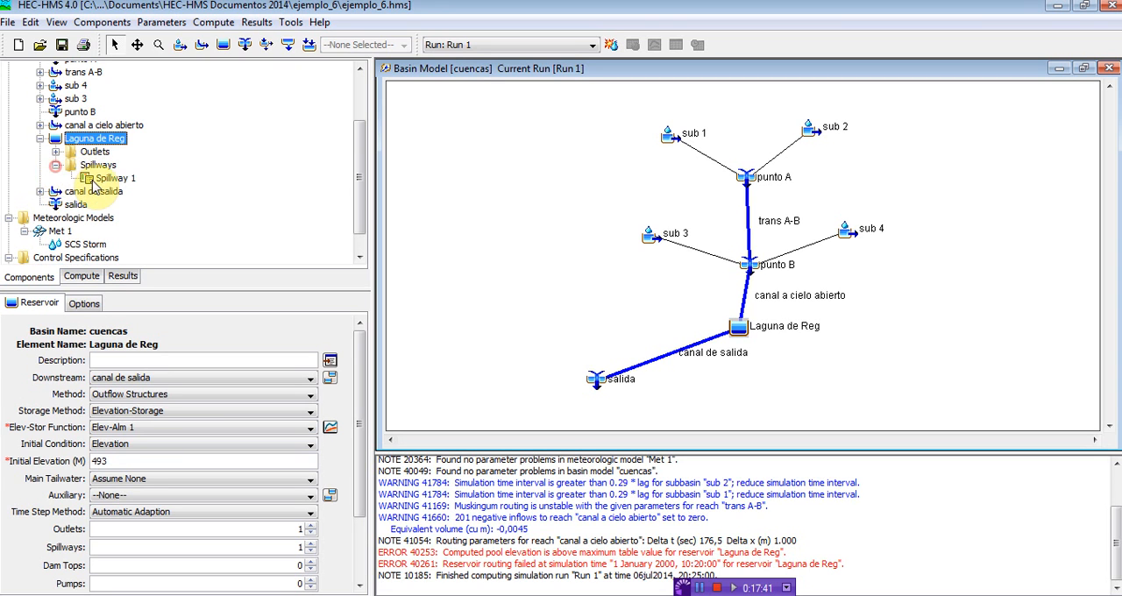
click(98, 178)
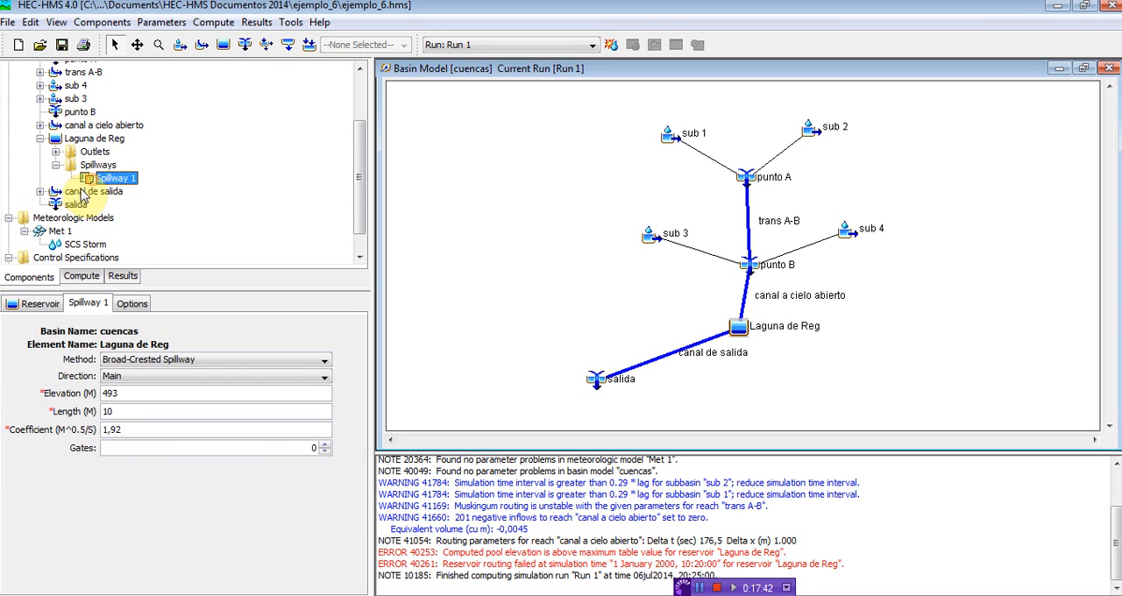
double_click(116, 411)
text(5)
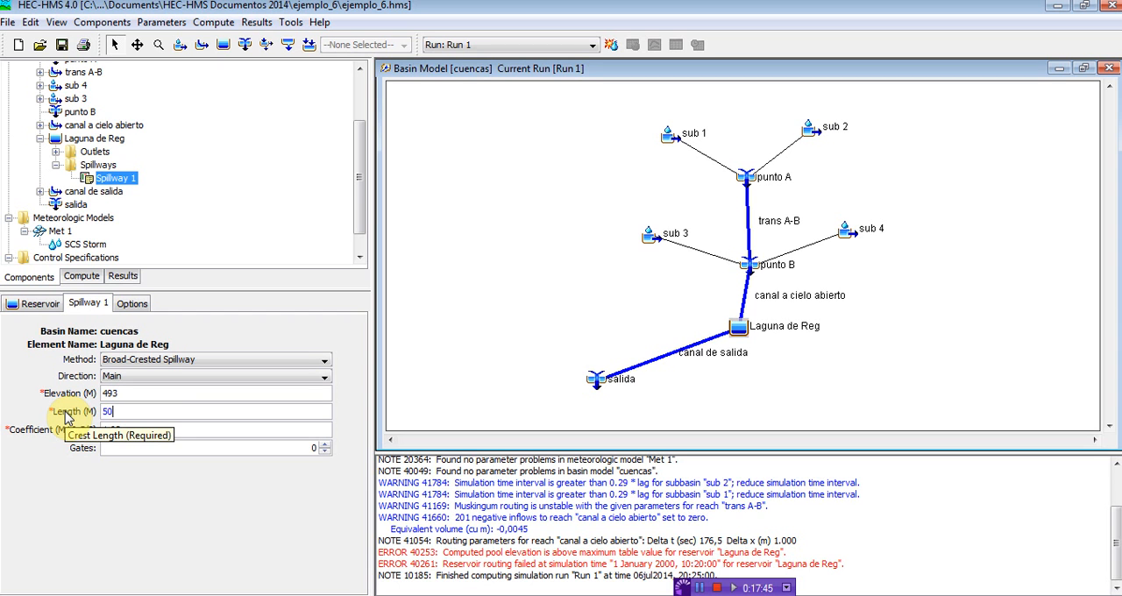
Step: Switch to the lagoon diagram in Recortes and highlight the widened spillway in yellow along the plan's edge beside b=10 m
click(220, 595)
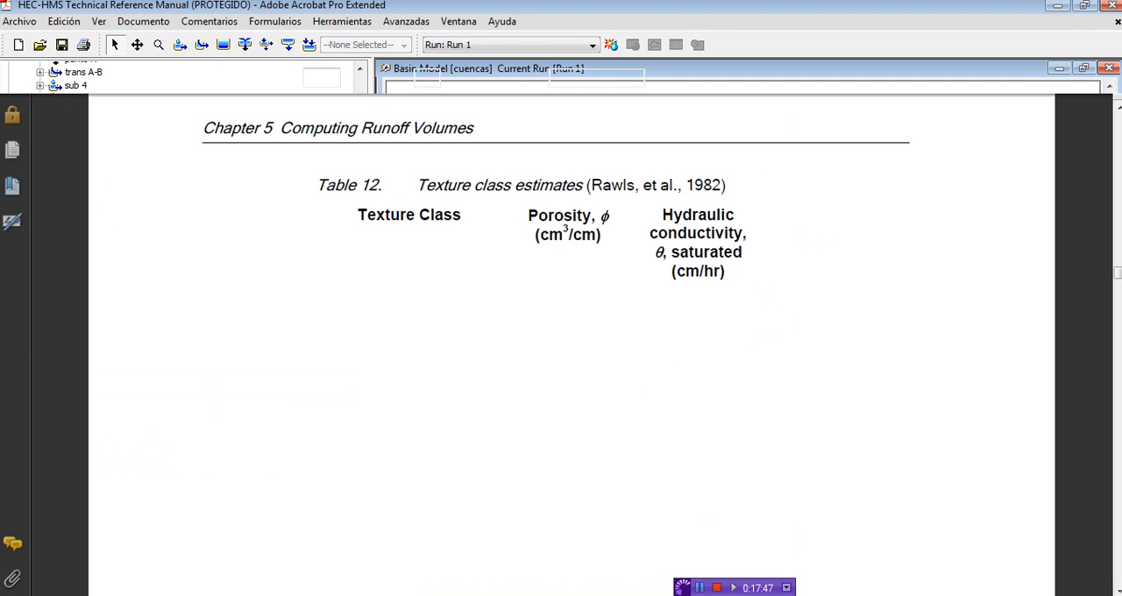
click(372, 595)
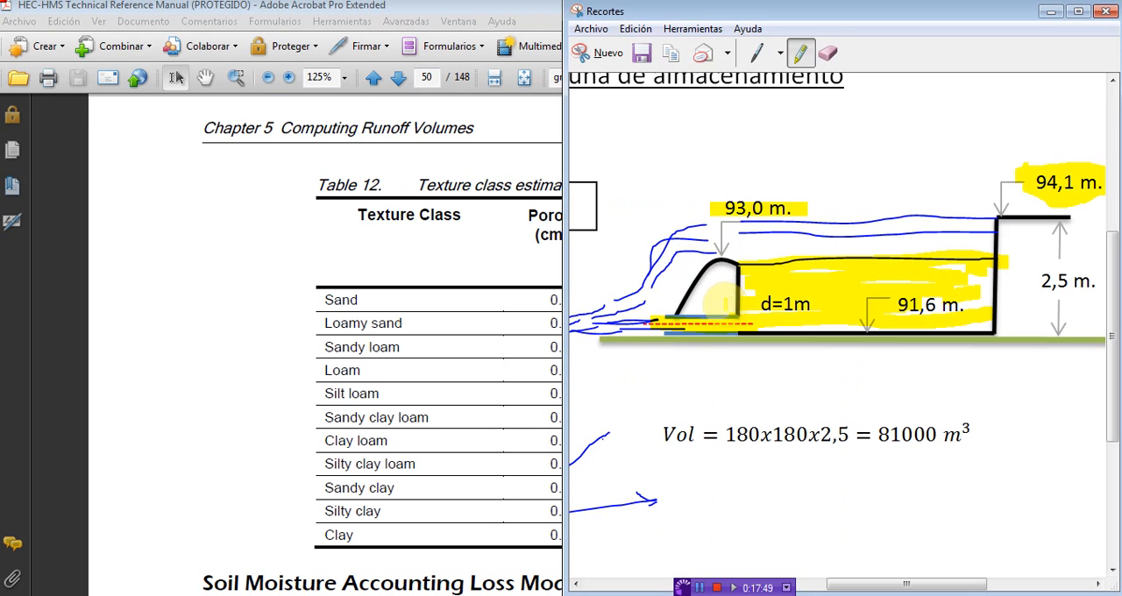
drag(860, 583, 690, 583)
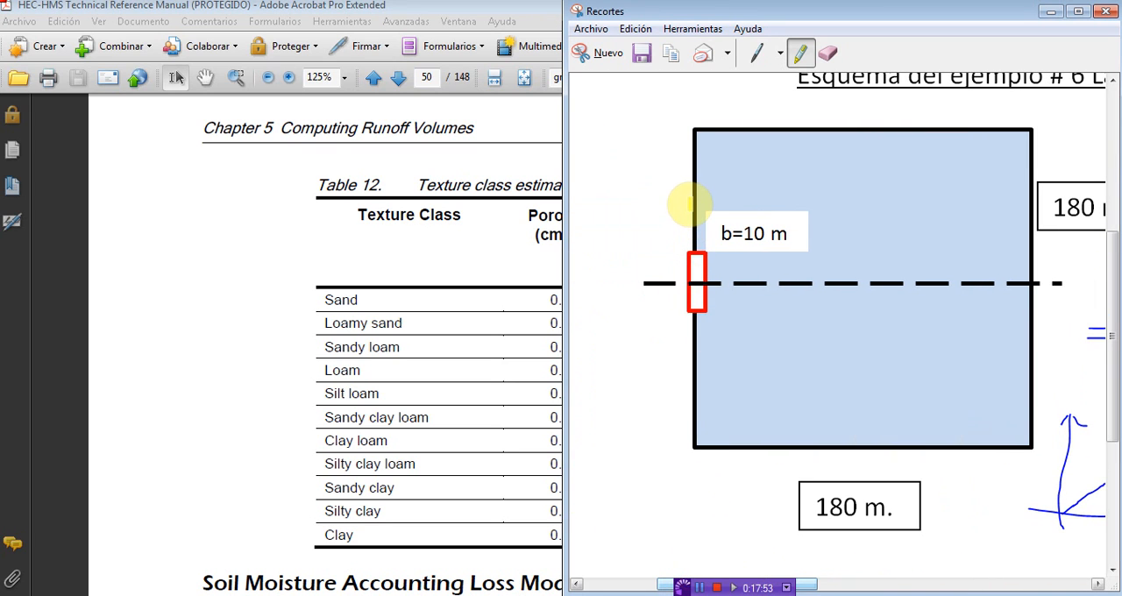
drag(690, 203, 686, 300)
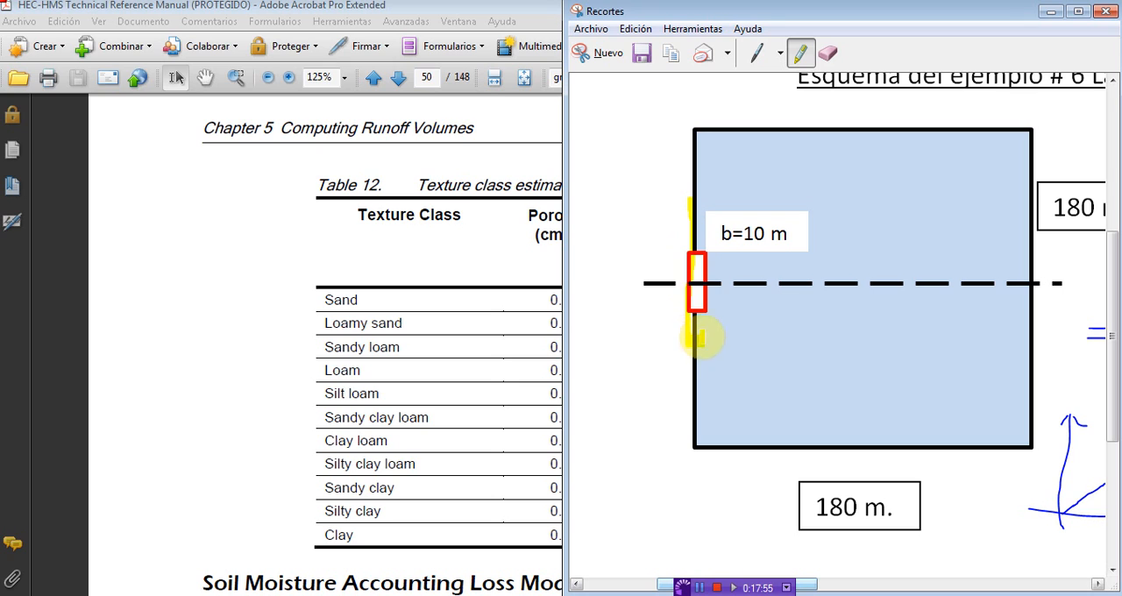
drag(697, 338, 699, 213)
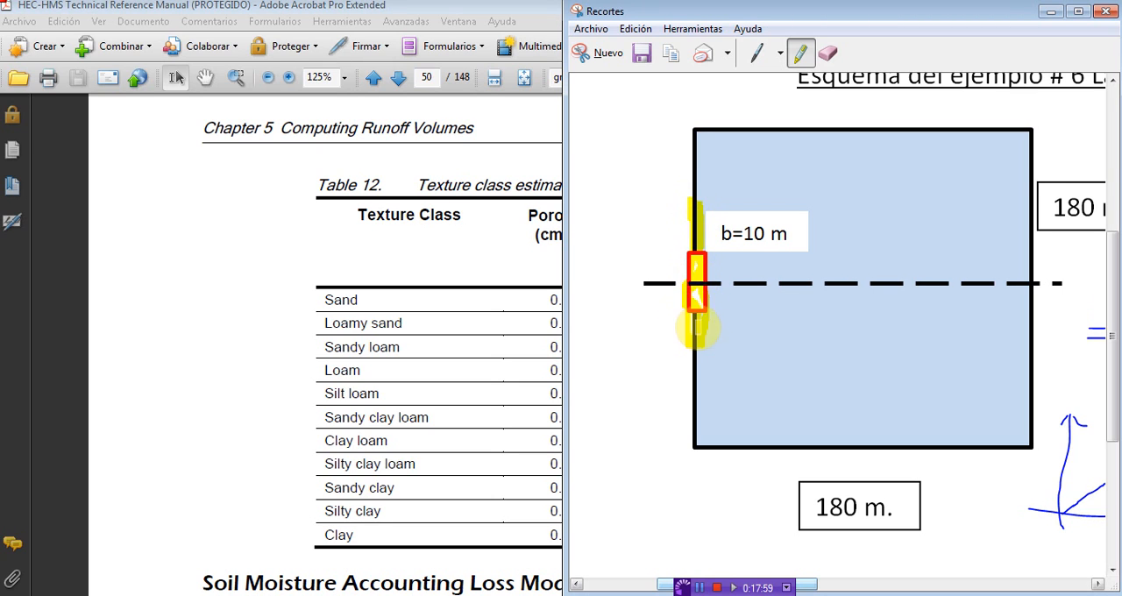
Step: Switch back to HEC-HMS and recompute Run 1 with the lengthened spillway, closing the compute window when it finishes
click(276, 595)
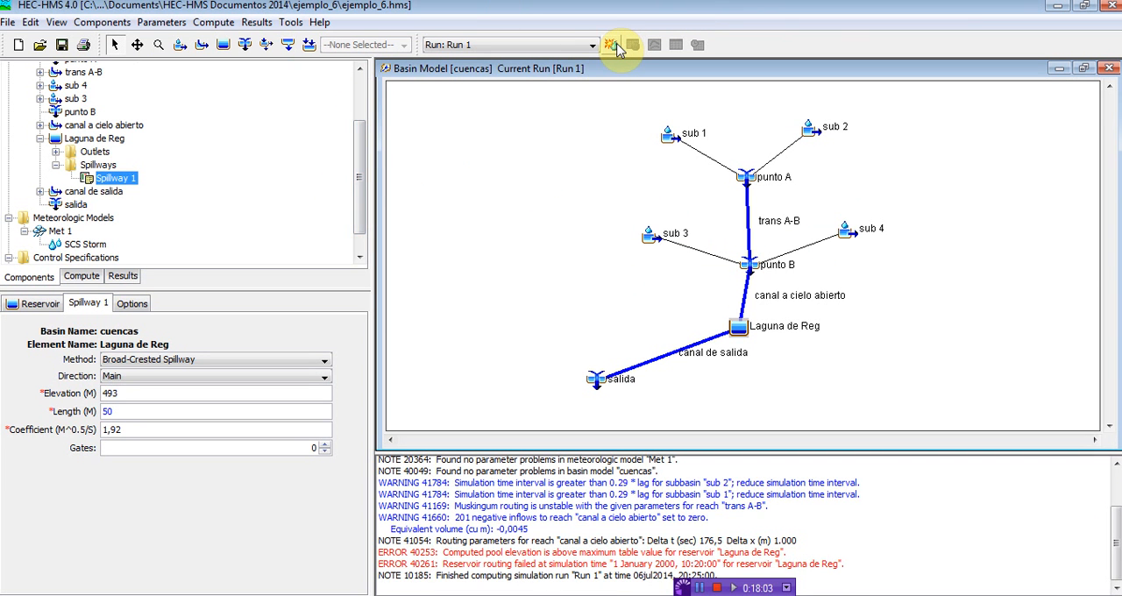
click(611, 45)
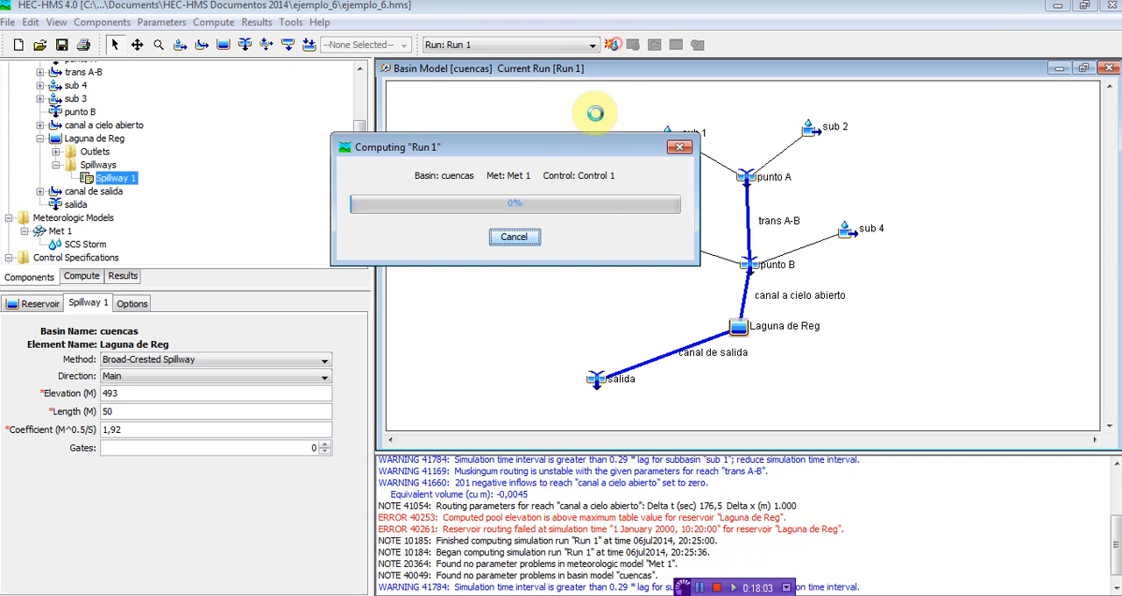
click(515, 238)
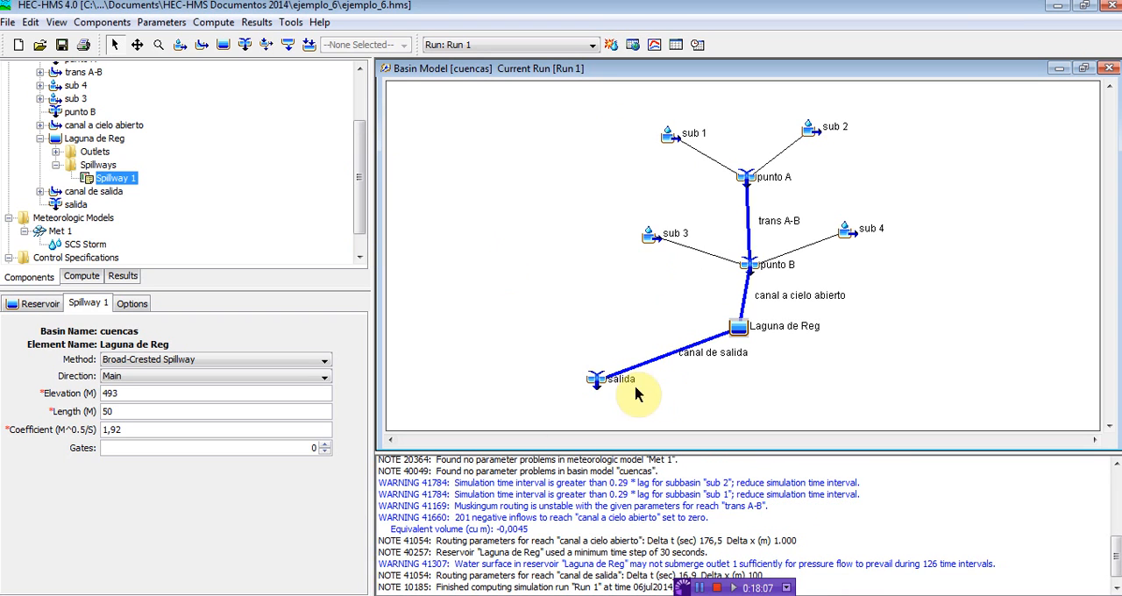